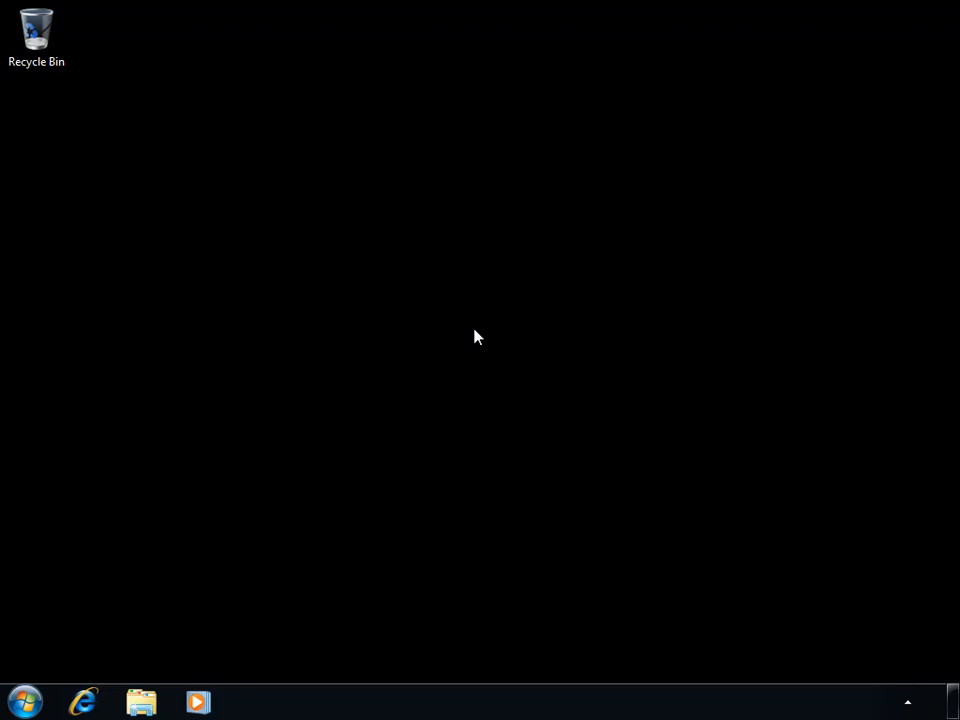
Open Computer Management, maximize its window and widen the console tree to show the full entry names.
{"action": "left_click", "coordinate": [28, 702]}
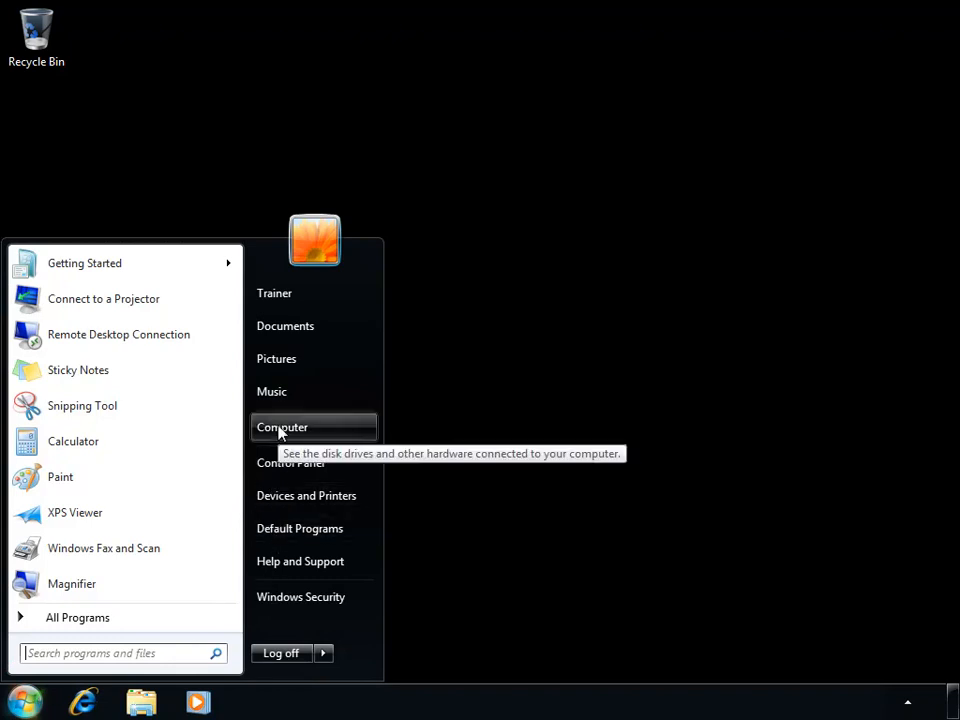
{"action": "right_click", "coordinate": [315, 431]}
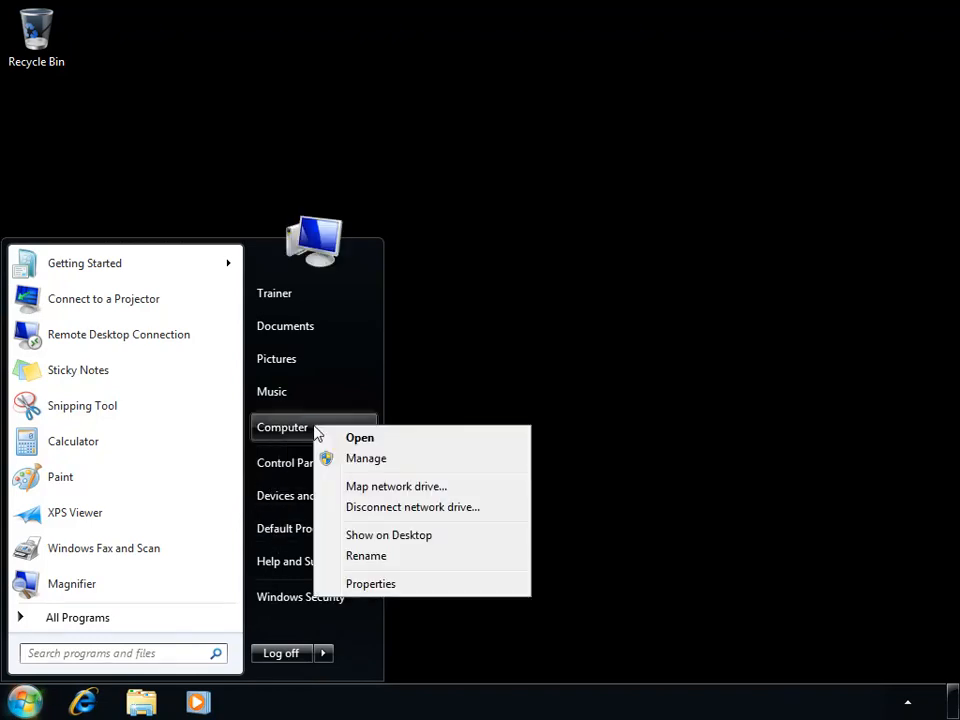
{"action": "left_click", "coordinate": [386, 463]}
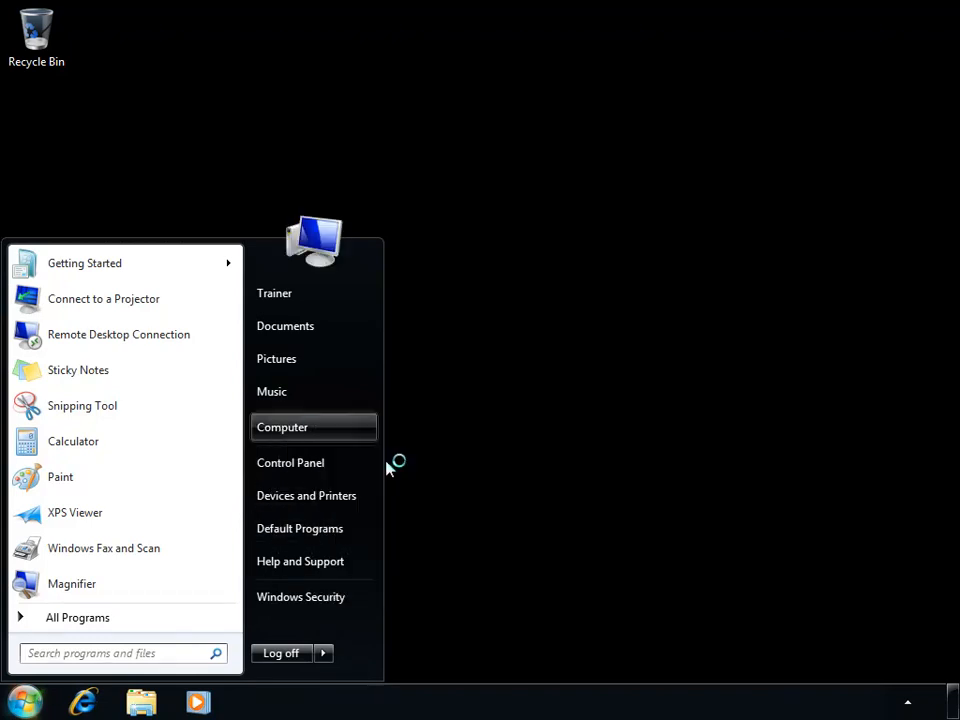
{"action": "left_click", "coordinate": [886, 23]}
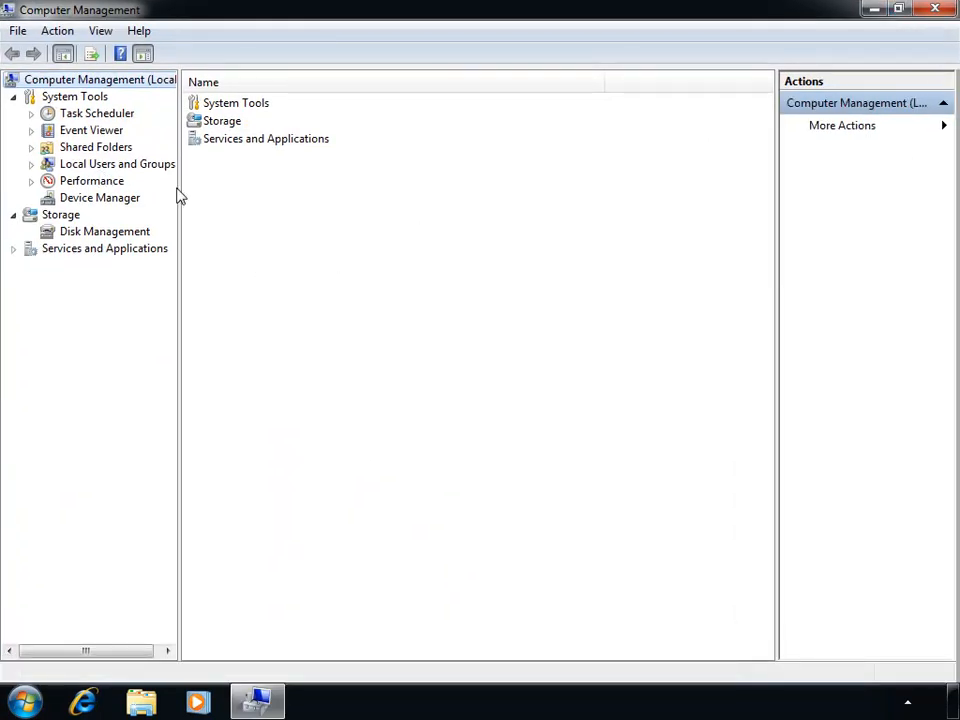
{"action": "left_click_drag", "start_coordinate": [178, 189], "coordinate": [201, 188]}
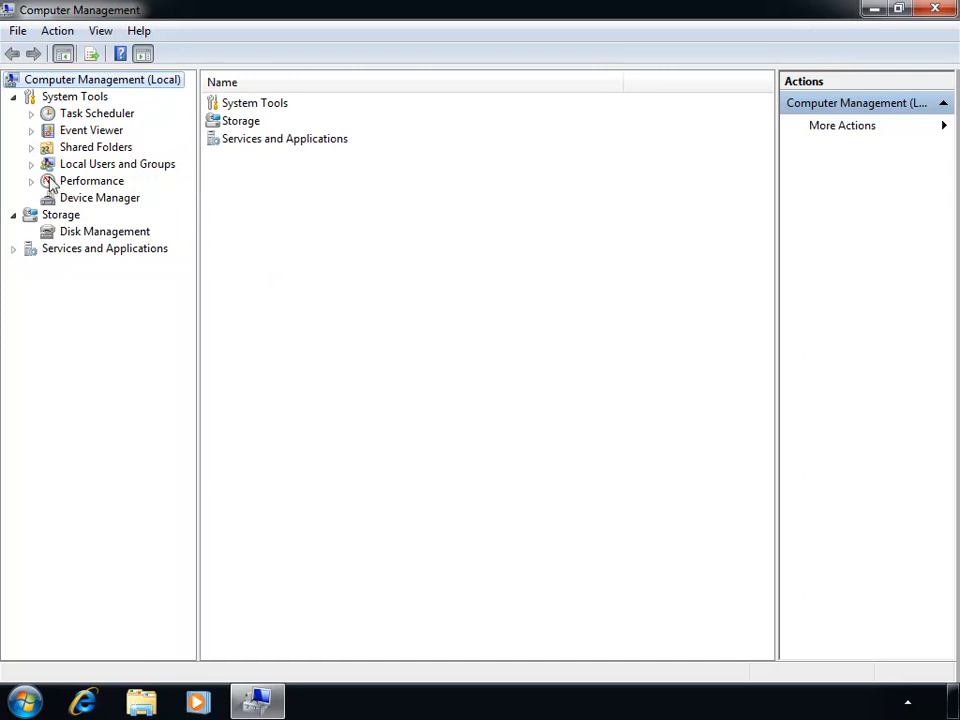
Show the user accounts in Local Users and Groups and select the Administrator account.
{"action": "left_click", "coordinate": [31, 164]}
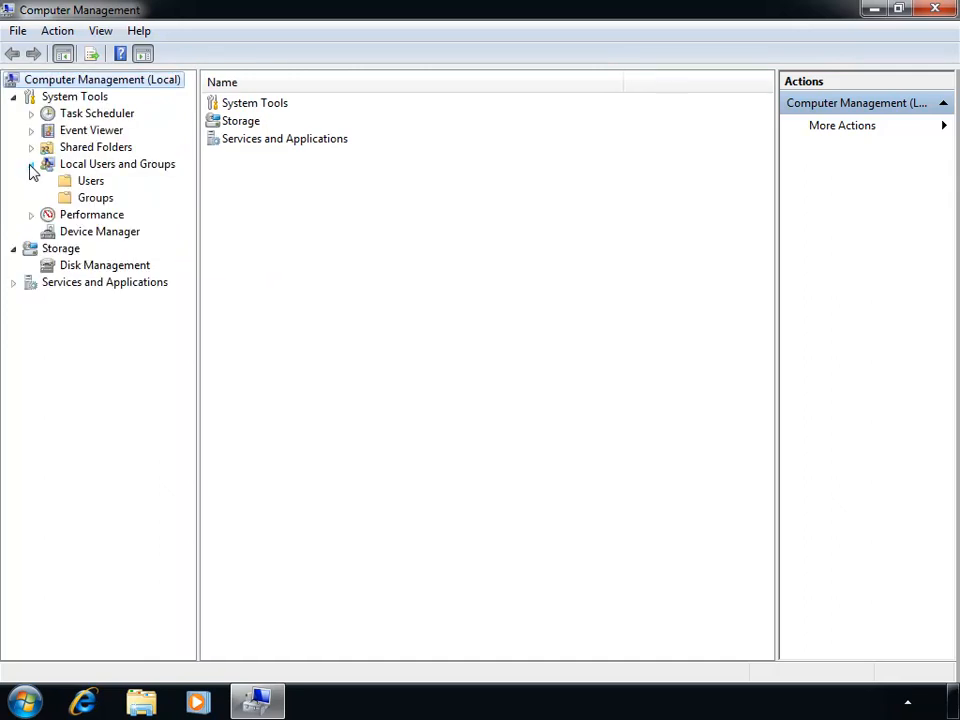
{"action": "left_click", "coordinate": [102, 185]}
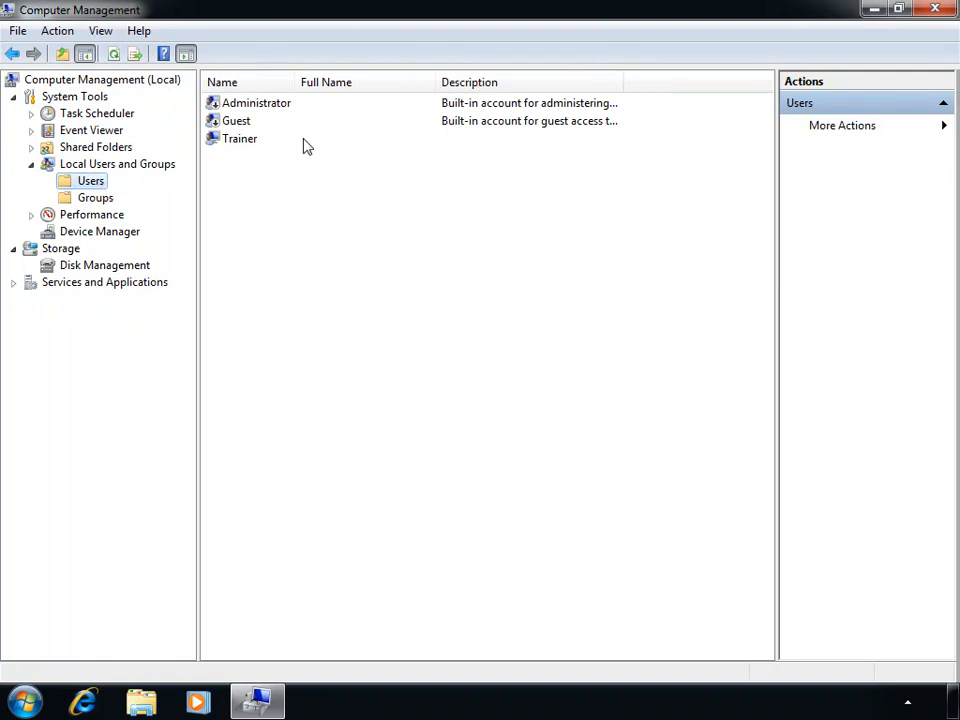
{"action": "left_click", "coordinate": [289, 105]}
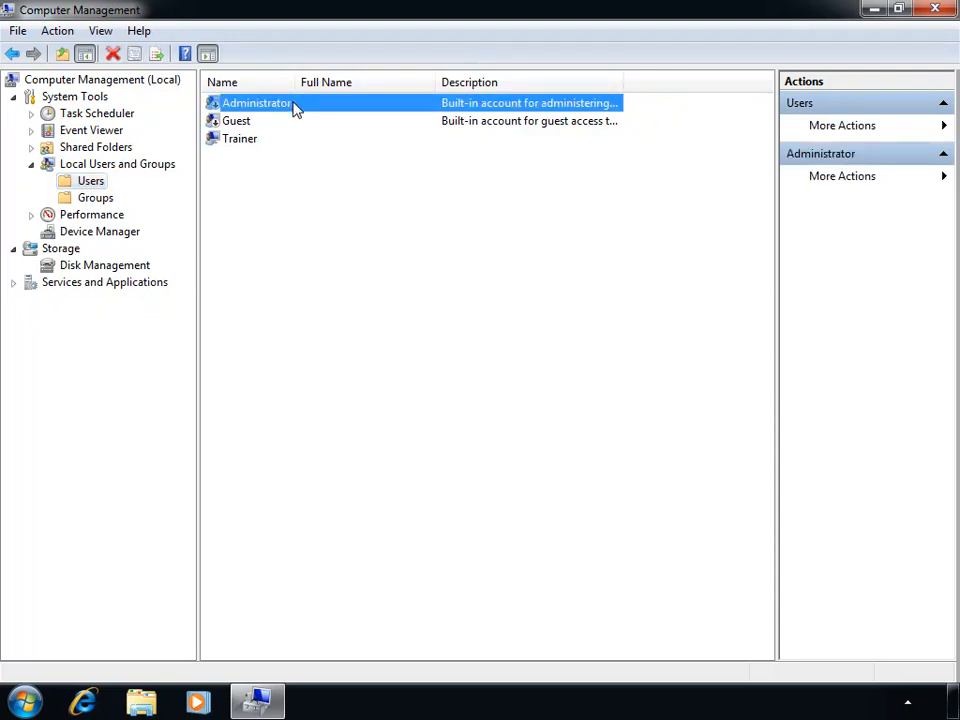
Review the Trainer account's general settings, group membership and profile options, and close its properties without saving.
{"action": "left_click", "coordinate": [259, 142]}
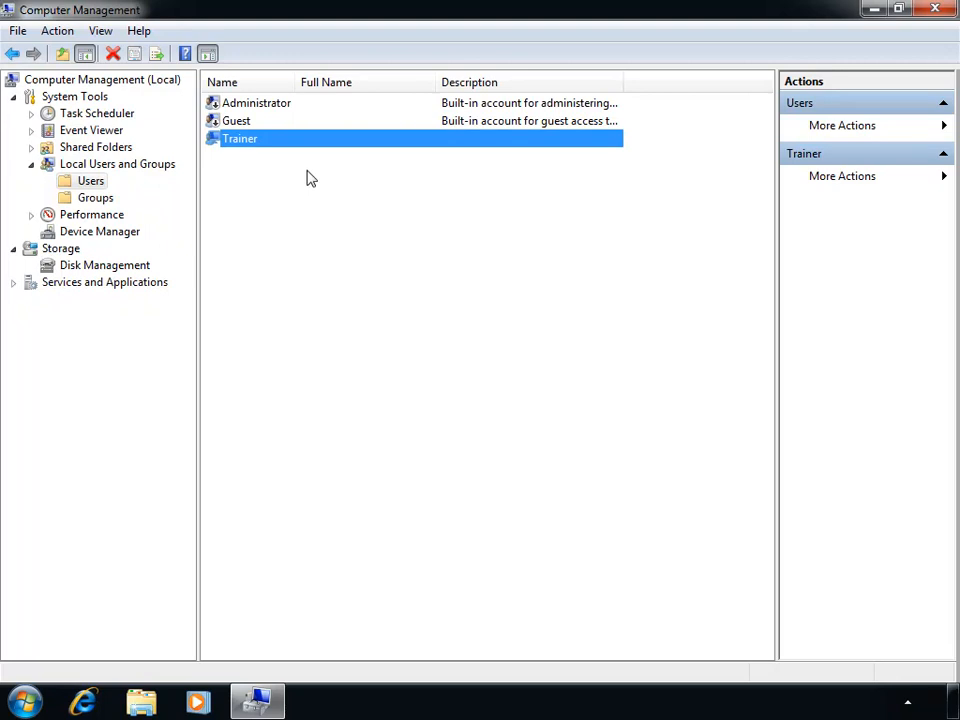
{"action": "right_click", "coordinate": [255, 146]}
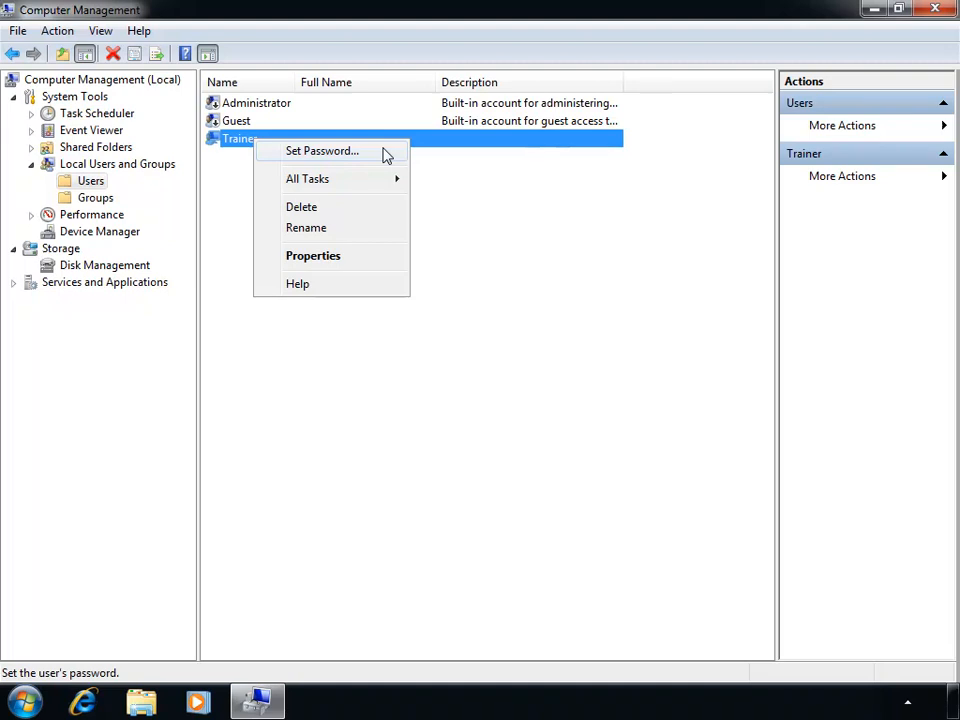
{"action": "mouse_move", "coordinate": [373, 184]}
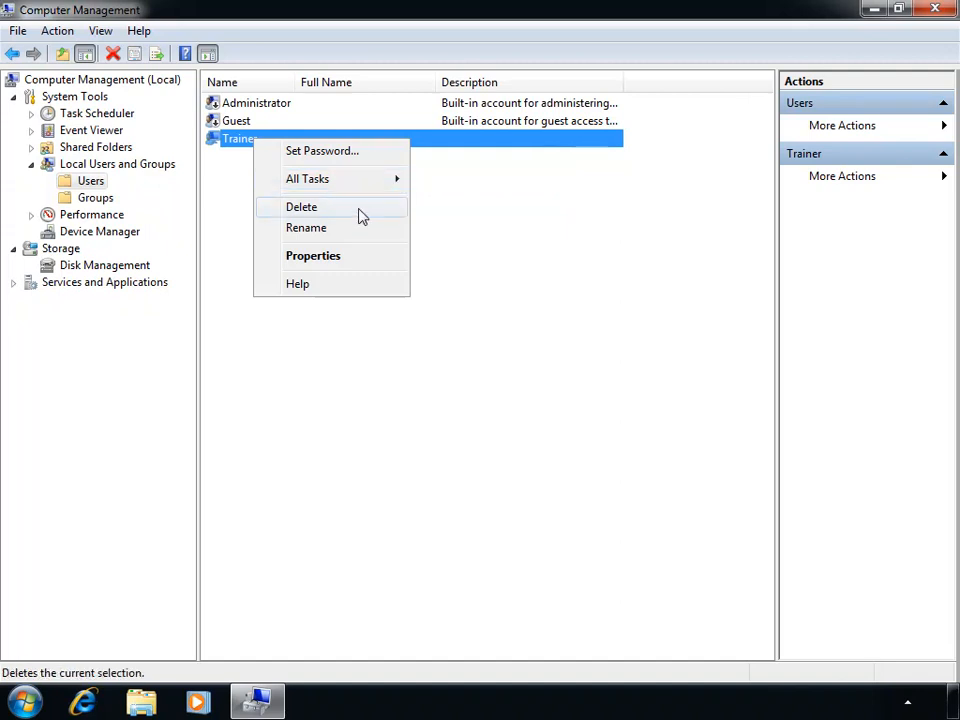
{"action": "left_click", "coordinate": [377, 262]}
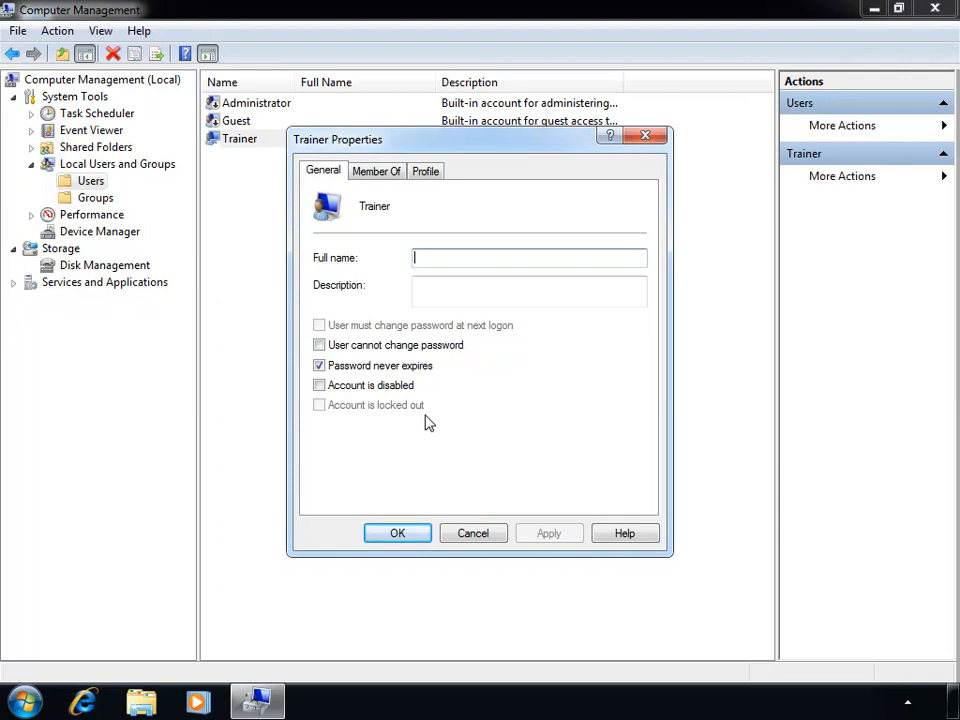
{"action": "left_click", "coordinate": [376, 171]}
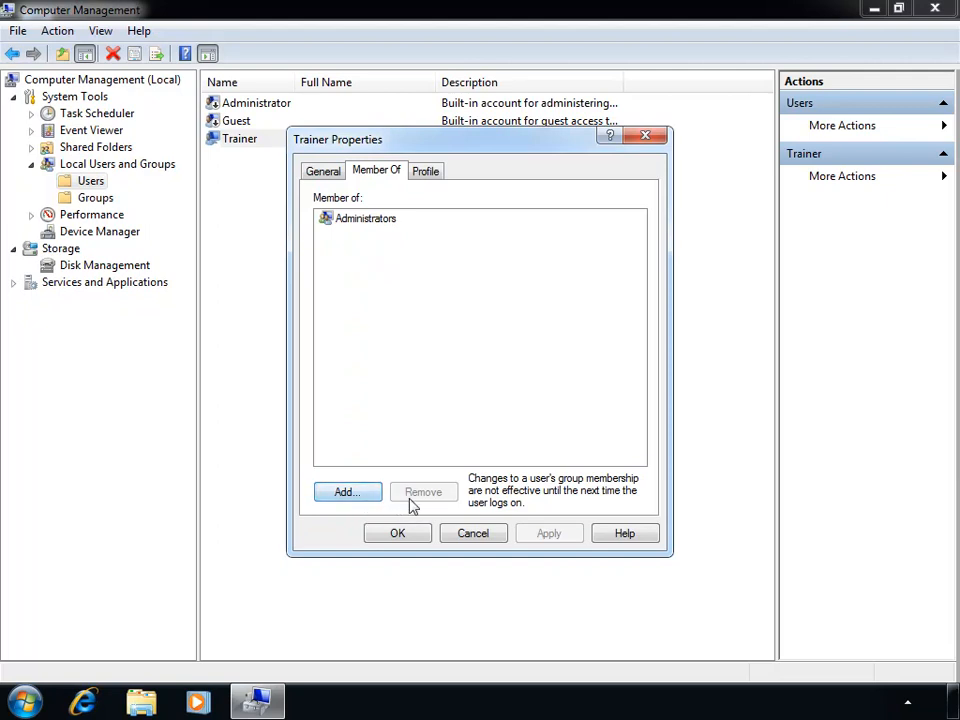
{"action": "left_click", "coordinate": [434, 180]}
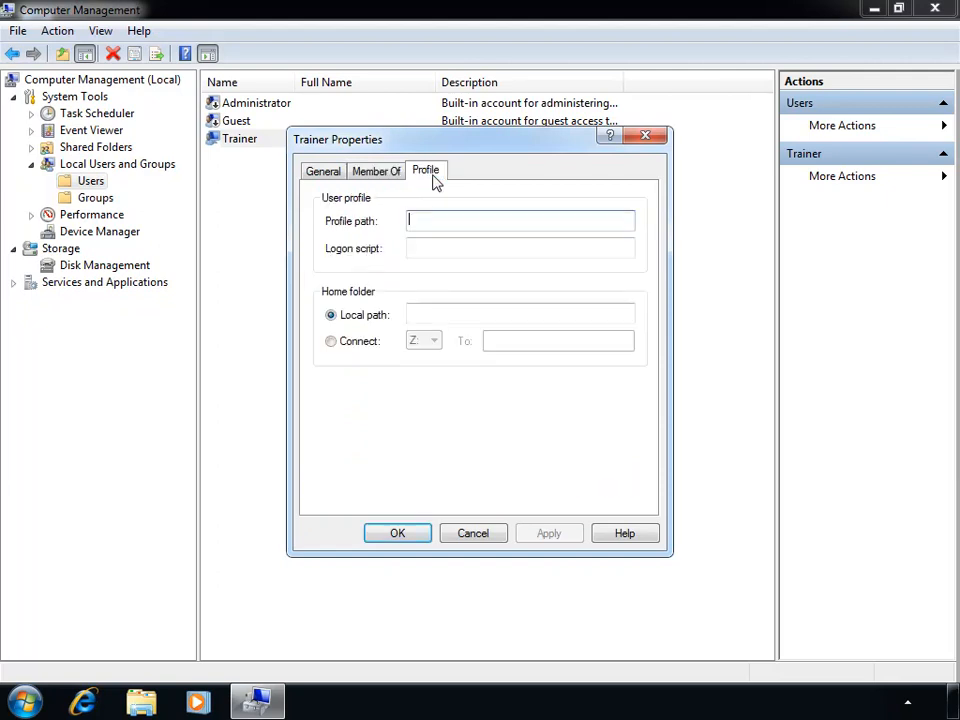
{"action": "left_click", "coordinate": [529, 246]}
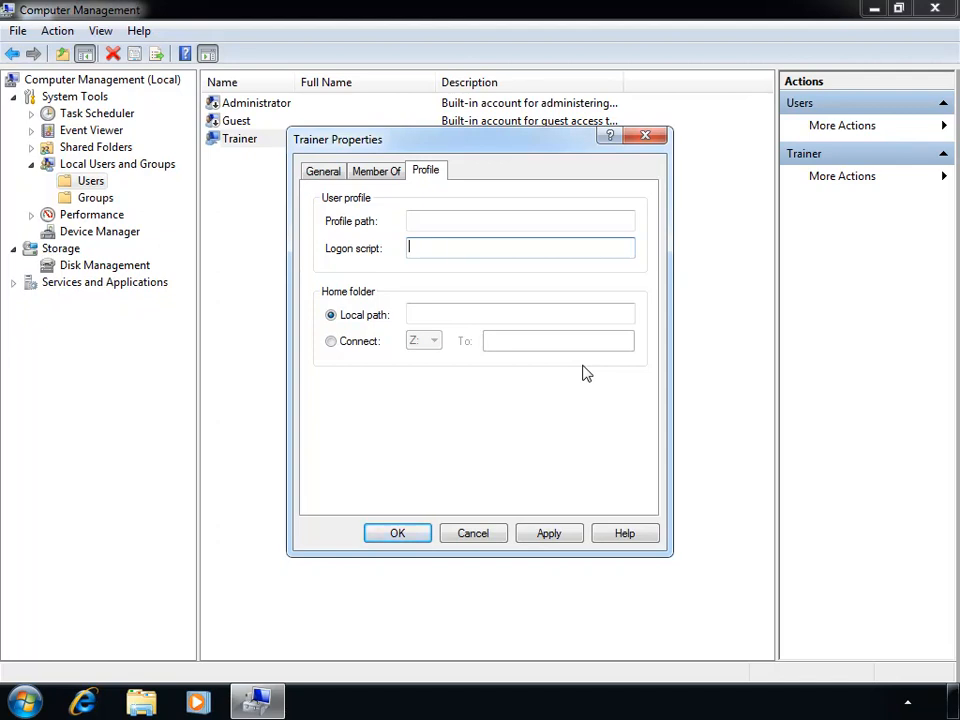
{"action": "left_click", "coordinate": [492, 537]}
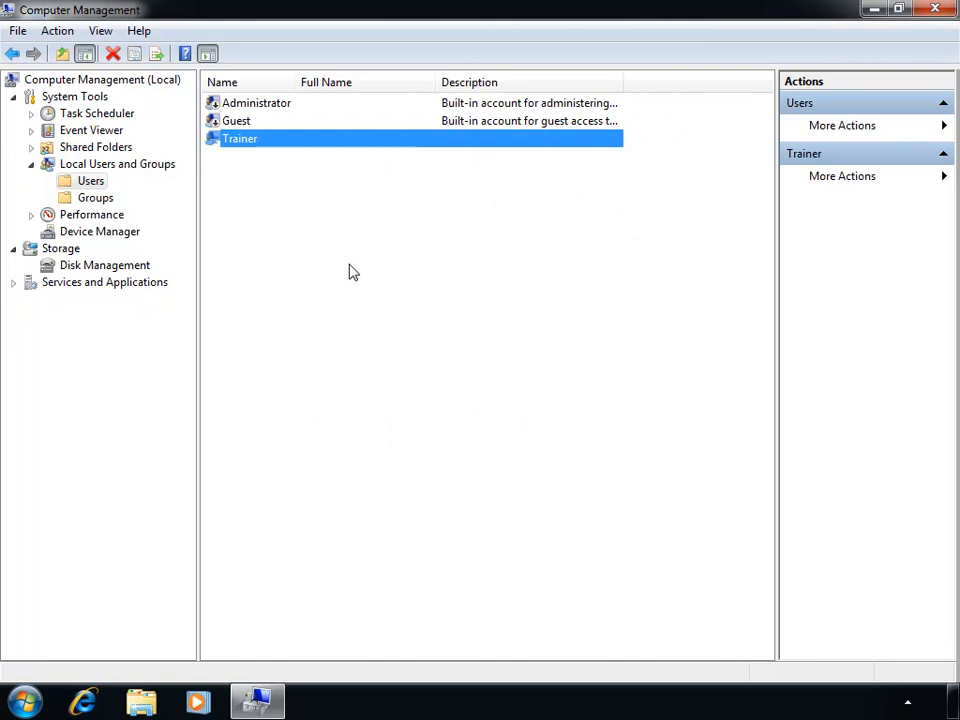
Start a new local user and enter the user name, the account password and its confirmation.
{"action": "right_click", "coordinate": [324, 234]}
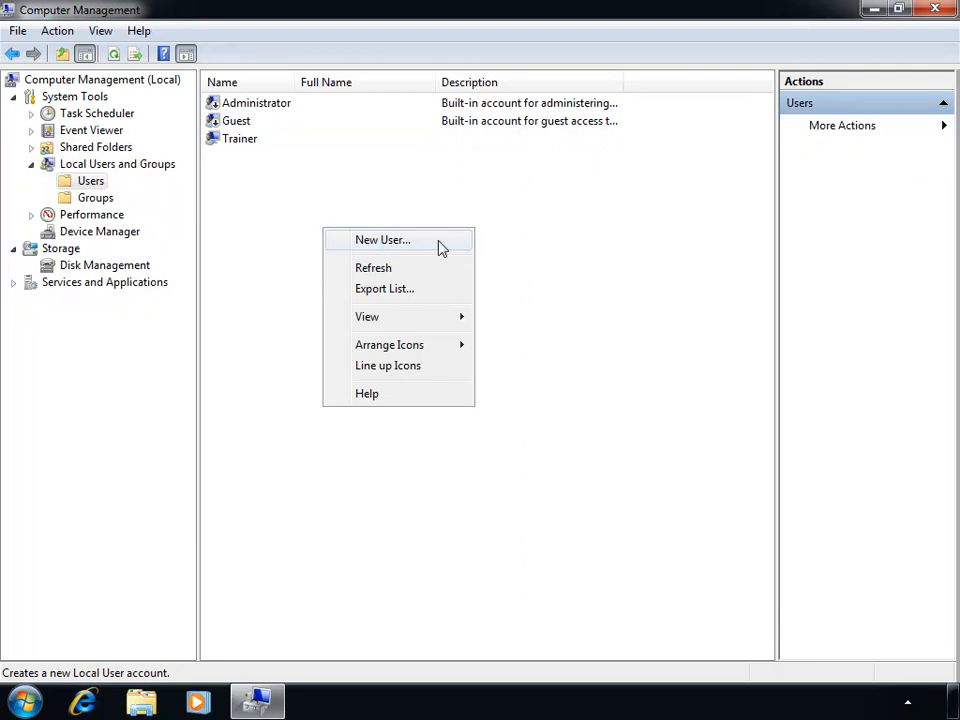
{"action": "left_click", "coordinate": [440, 245]}
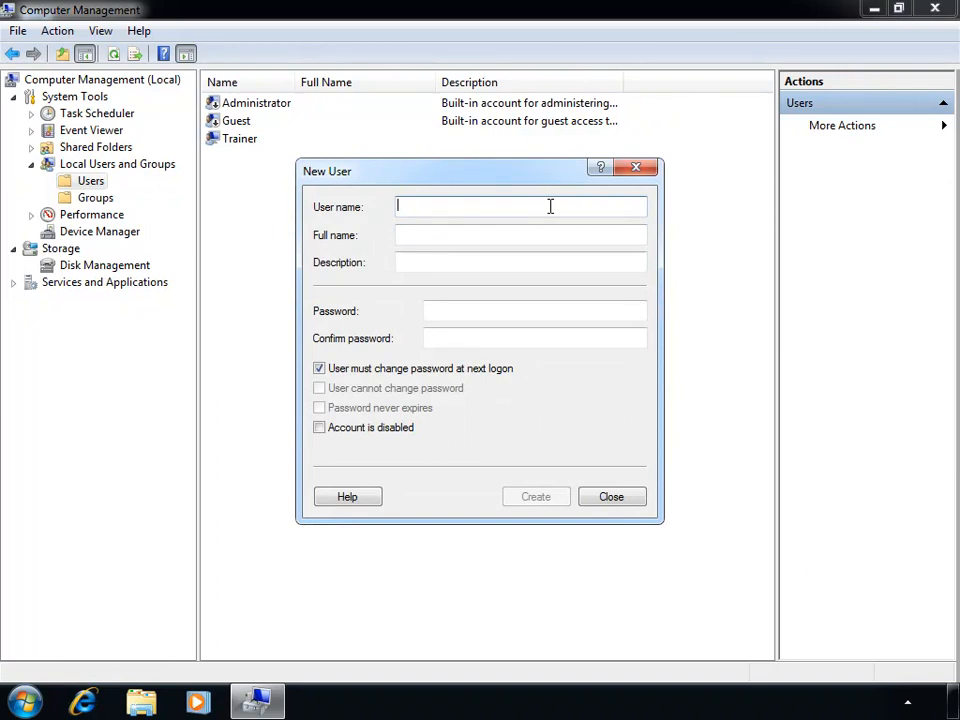
{"action": "type", "text": "Lucas"}
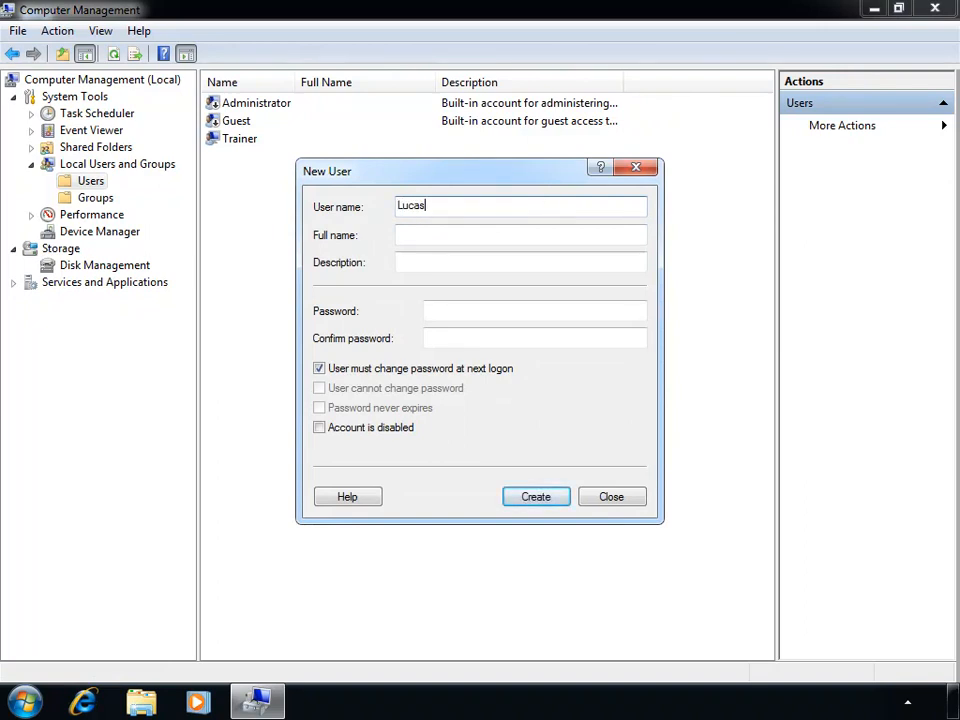
{"action": "left_click", "coordinate": [544, 232]}
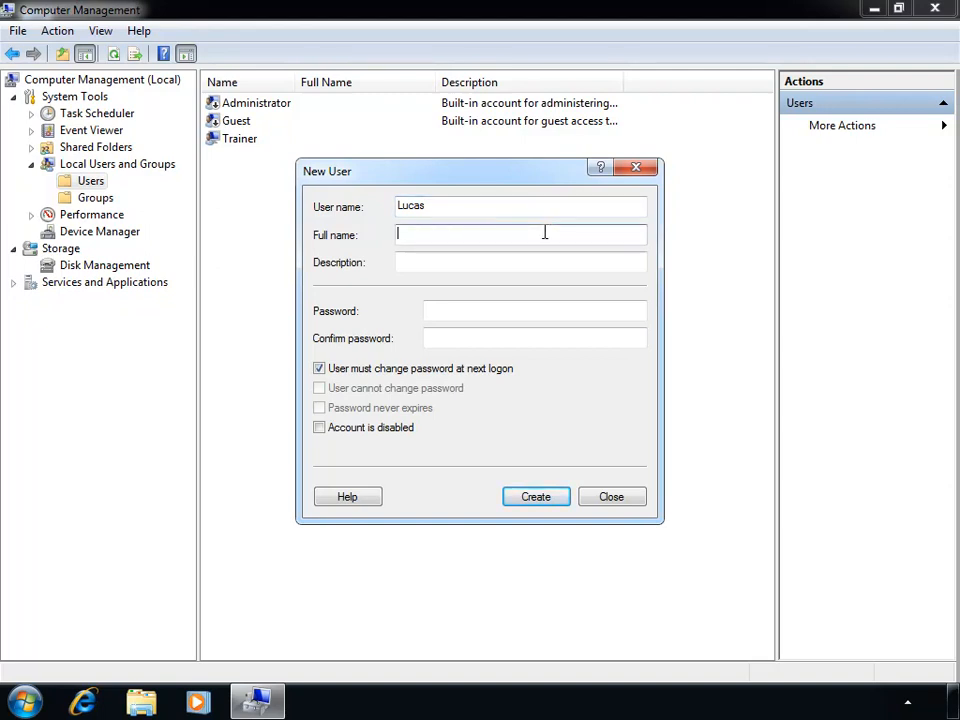
{"action": "left_click", "coordinate": [533, 310]}
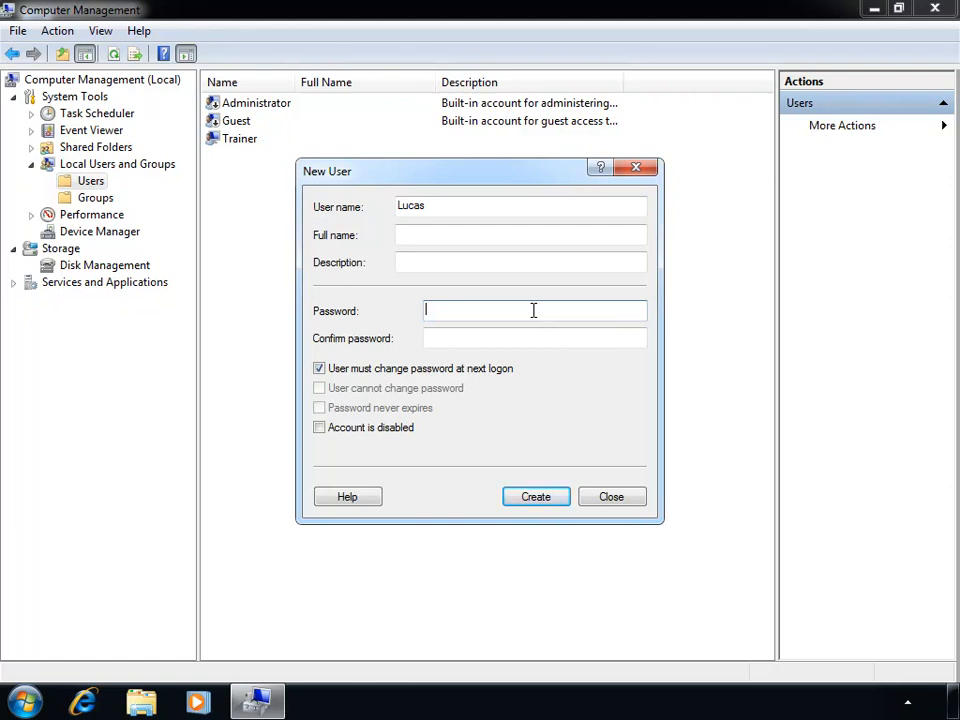
{"action": "type", "text": "••••••••"}
{"action": "key", "text": "Tab"}
{"action": "type", "text": "••••••••"}
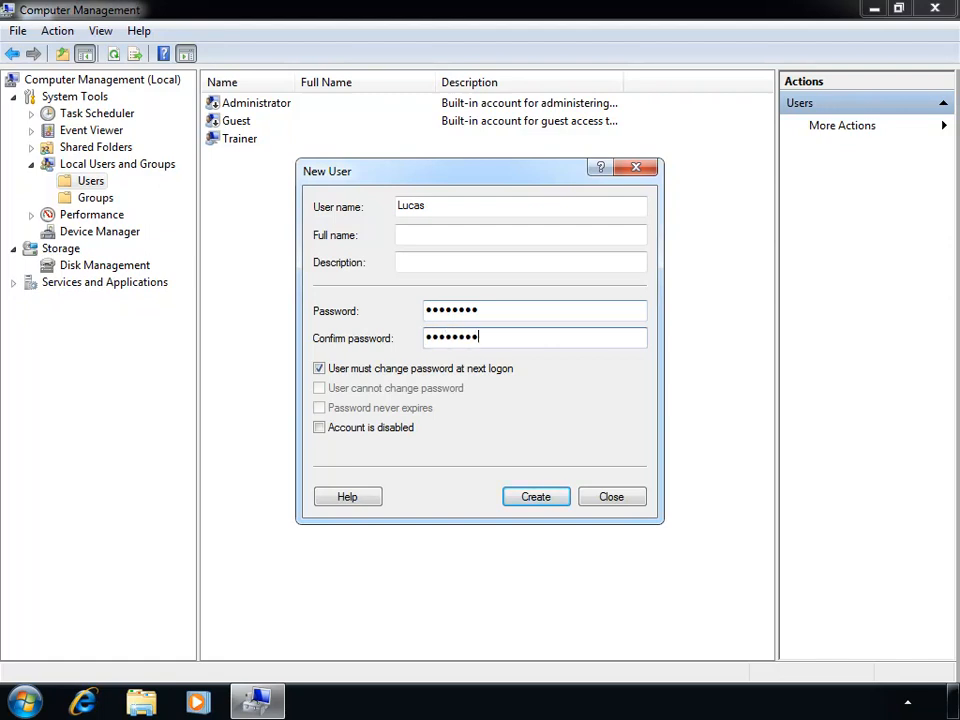
Try turning off the required password change at next logon and disabling the account, and restore both options.
{"action": "left_click", "coordinate": [468, 376]}
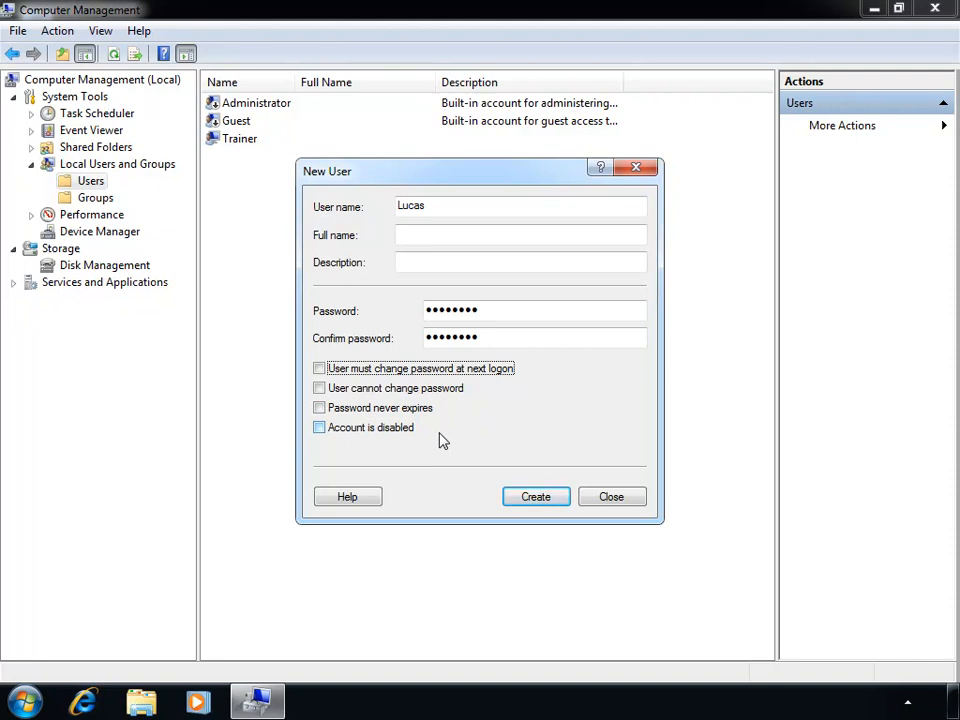
{"action": "left_click", "coordinate": [407, 430]}
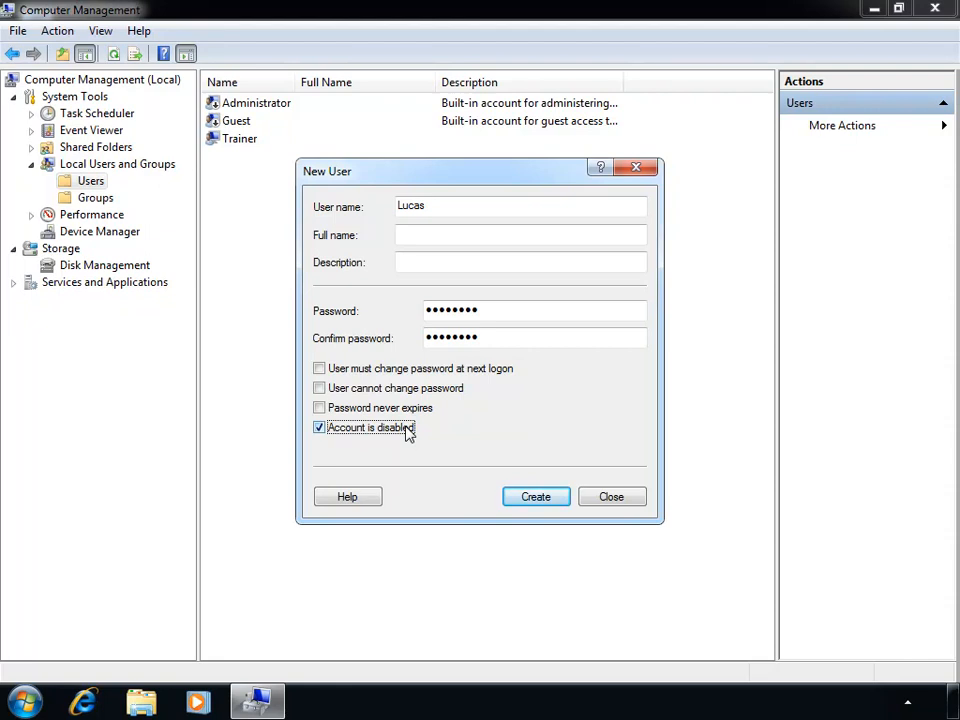
{"action": "left_click", "coordinate": [408, 432]}
{"action": "left_click", "coordinate": [405, 372]}
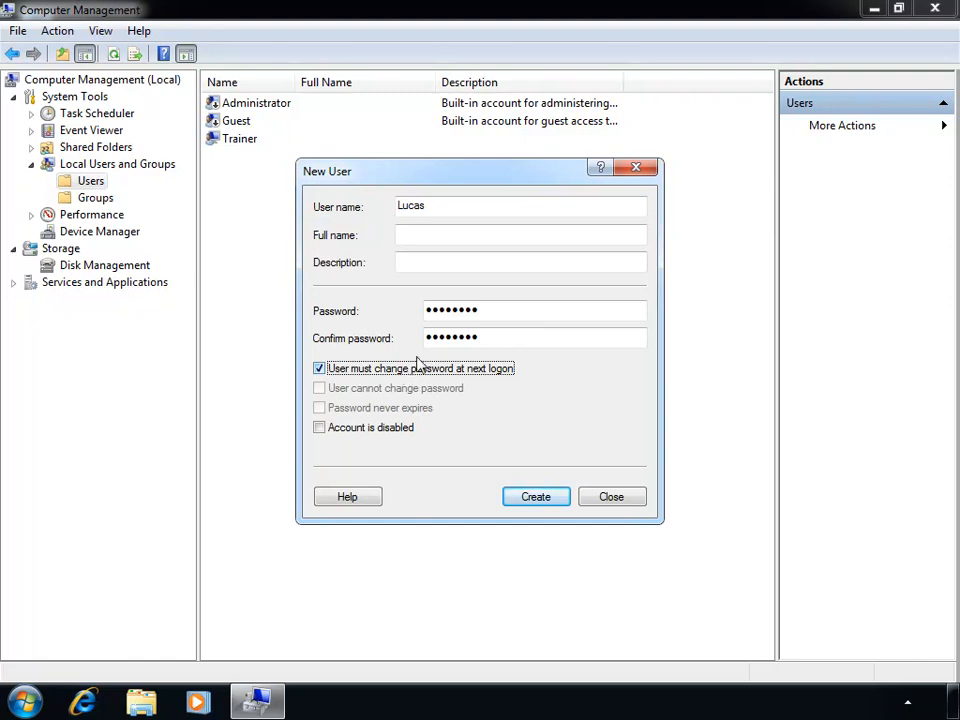
Create the new local user with a required password change at next logon and close the New User dialog.
{"action": "left_click", "coordinate": [543, 502]}
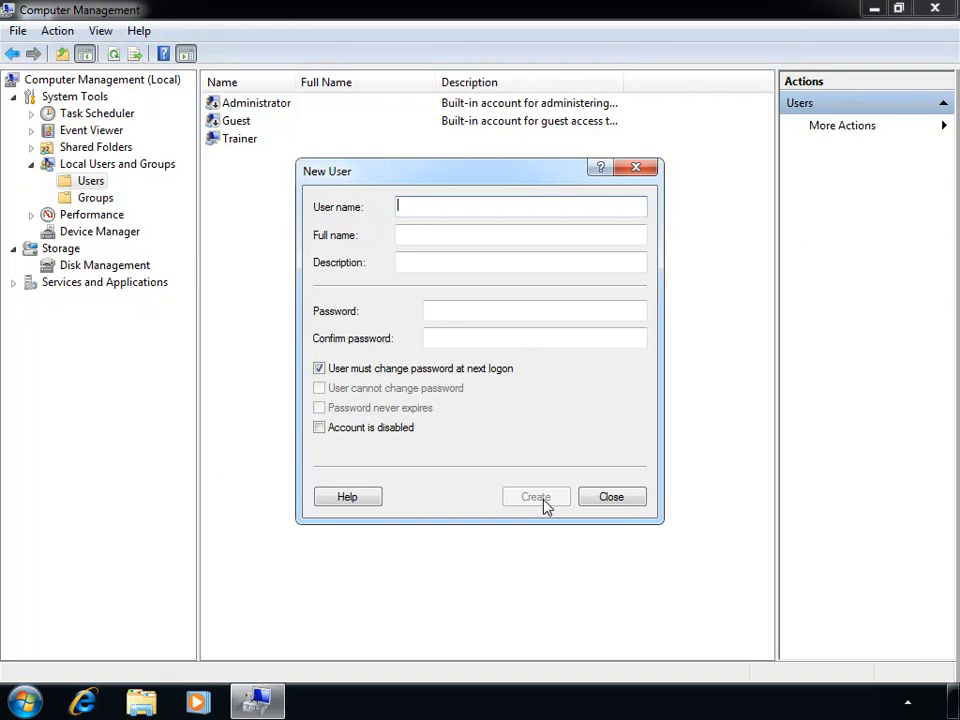
{"action": "left_click", "coordinate": [611, 497]}
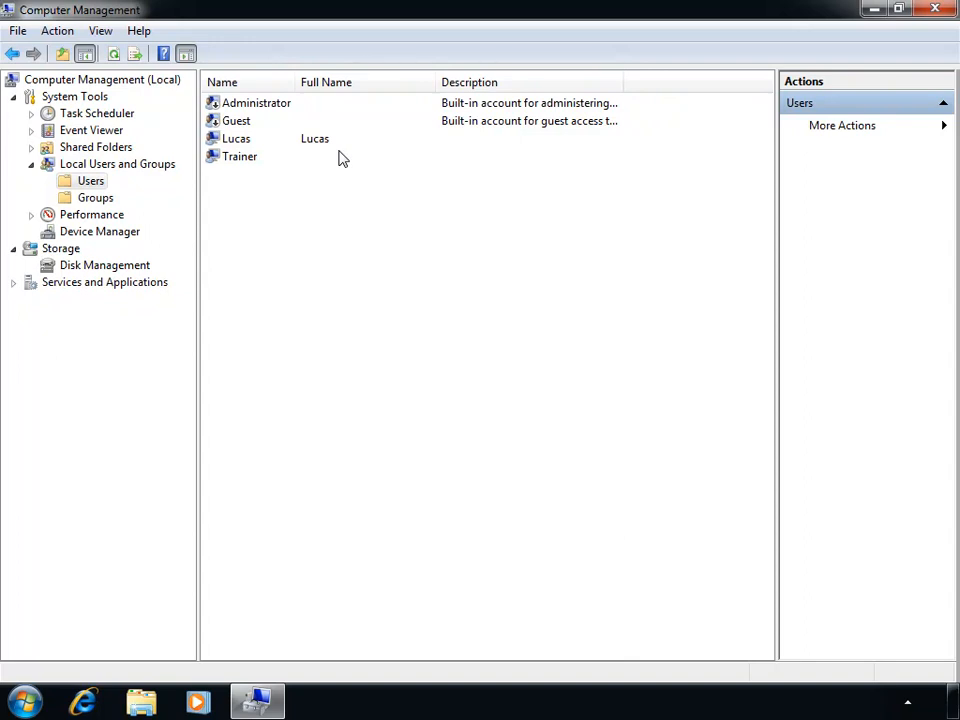
Open the Control Panel page for adding or removing user accounts.
{"action": "left_click", "coordinate": [38, 704]}
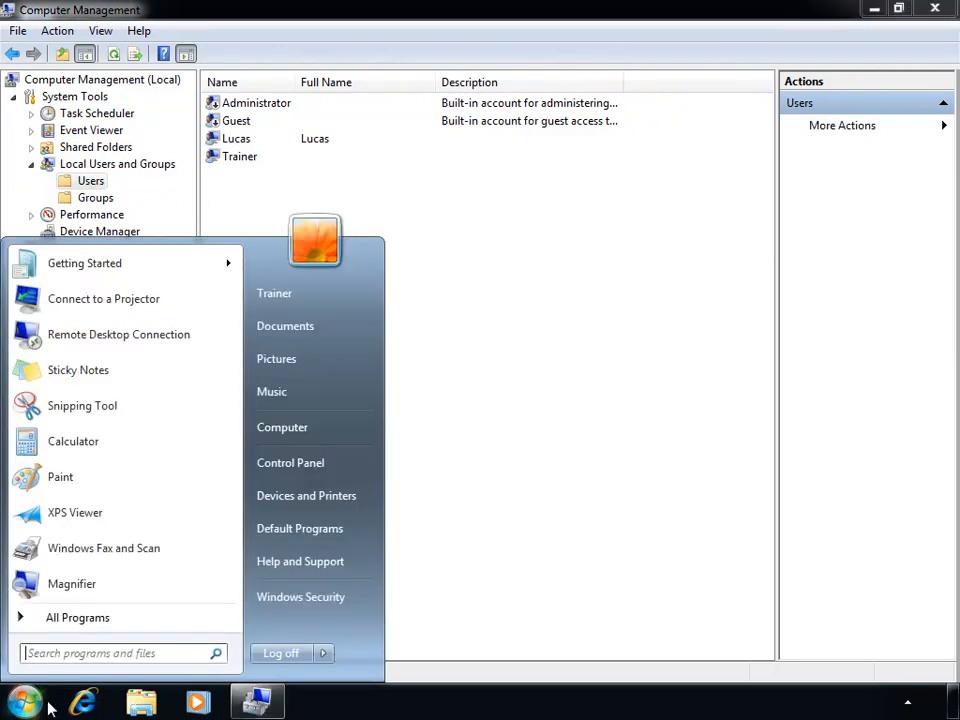
{"action": "left_click", "coordinate": [333, 464]}
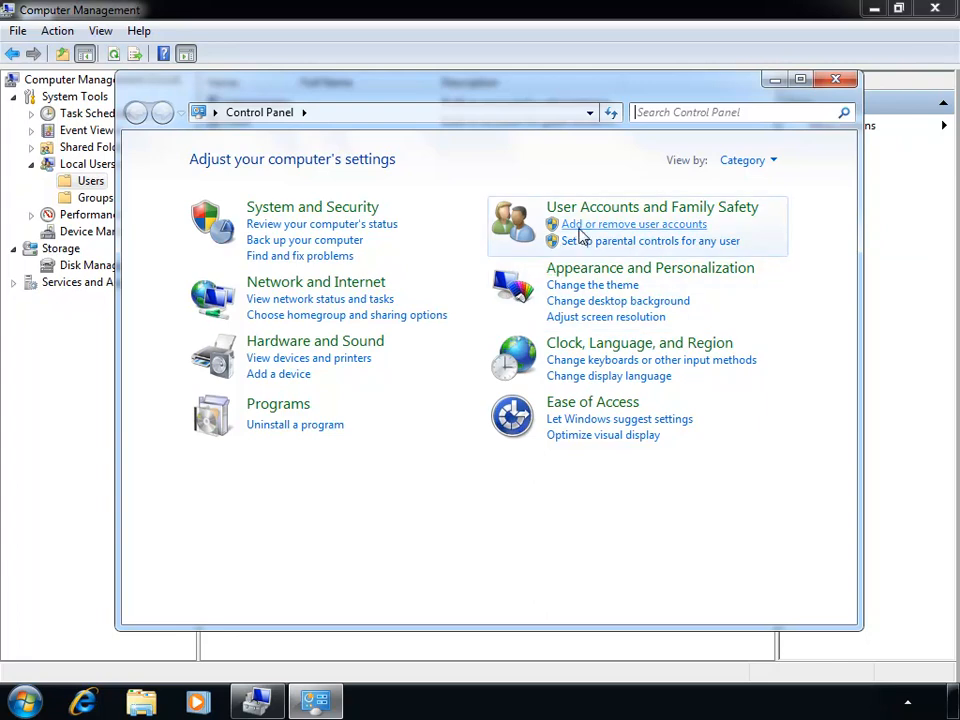
{"action": "left_click", "coordinate": [676, 228]}
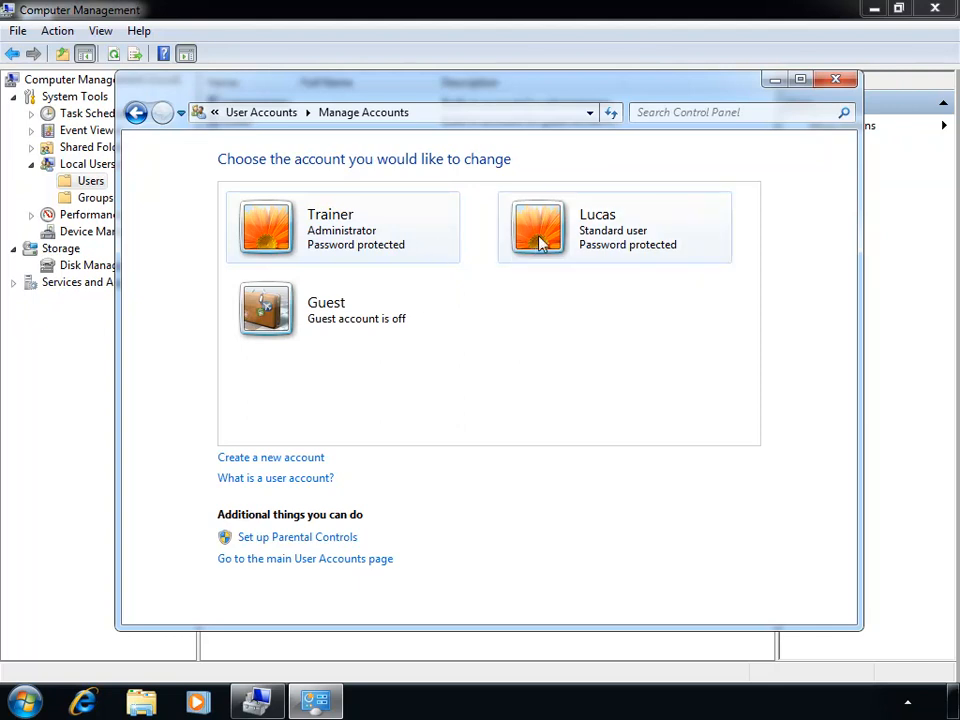
Create another account of the Standard user type, entering the account holder's first name as its name.
{"action": "left_click", "coordinate": [285, 458]}
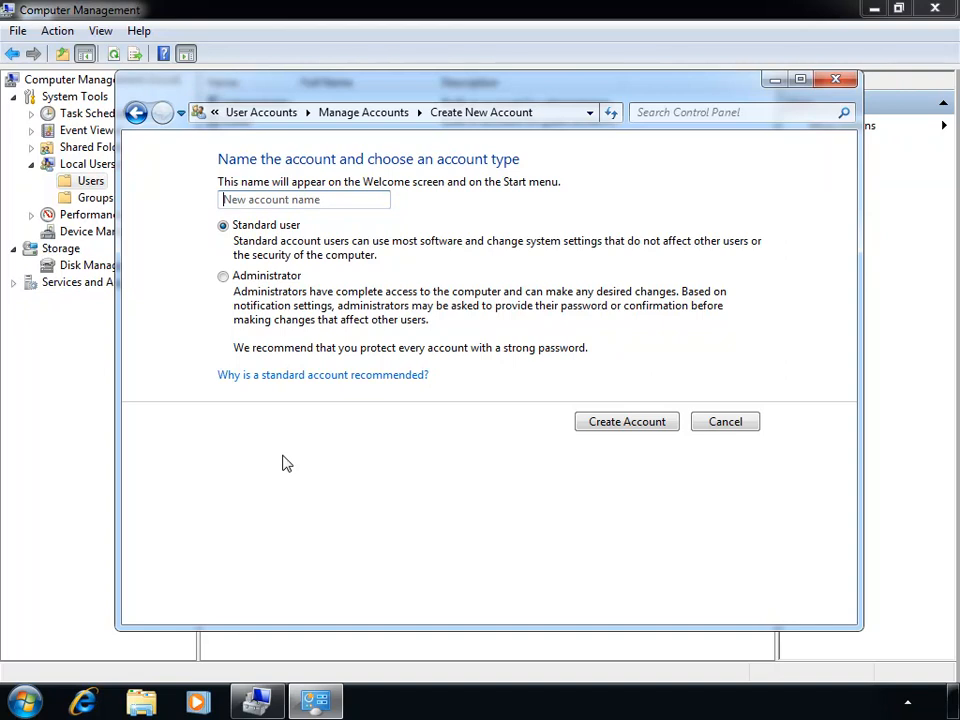
{"action": "left_click", "coordinate": [339, 197]}
{"action": "type", "text": "JOrdan"}
{"action": "key", "text": "BackSpace"}
{"action": "key", "text": "BackSpace"}
{"action": "key", "text": "BackSpace"}
{"action": "key", "text": "BackSpace"}
{"action": "key", "text": "BackSpace"}
{"action": "type", "text": "ordan"}
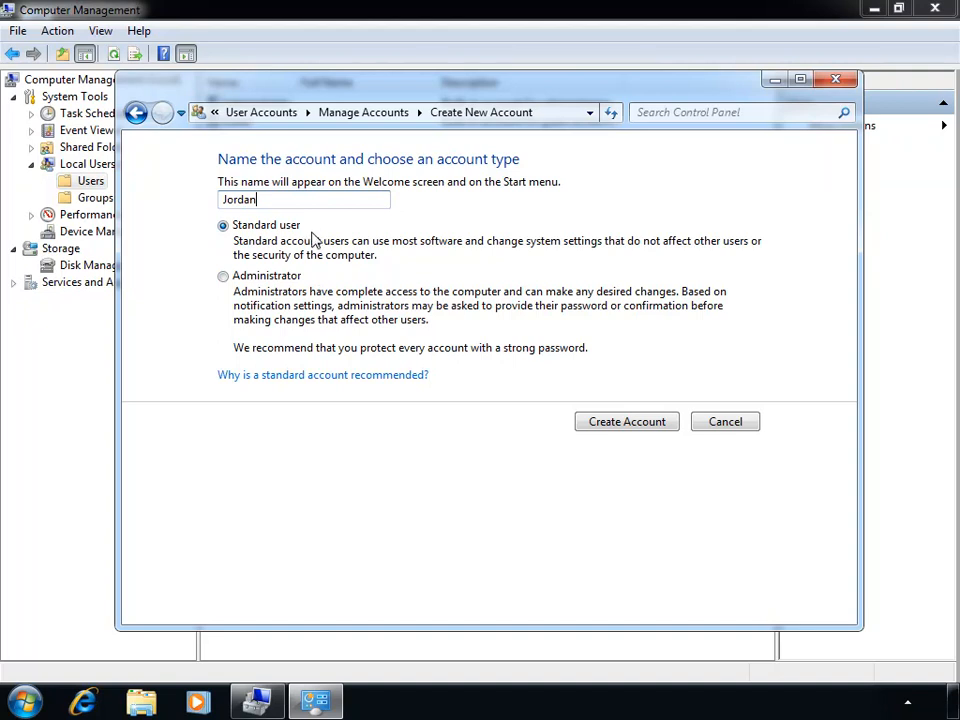
{"action": "left_click", "coordinate": [655, 423]}
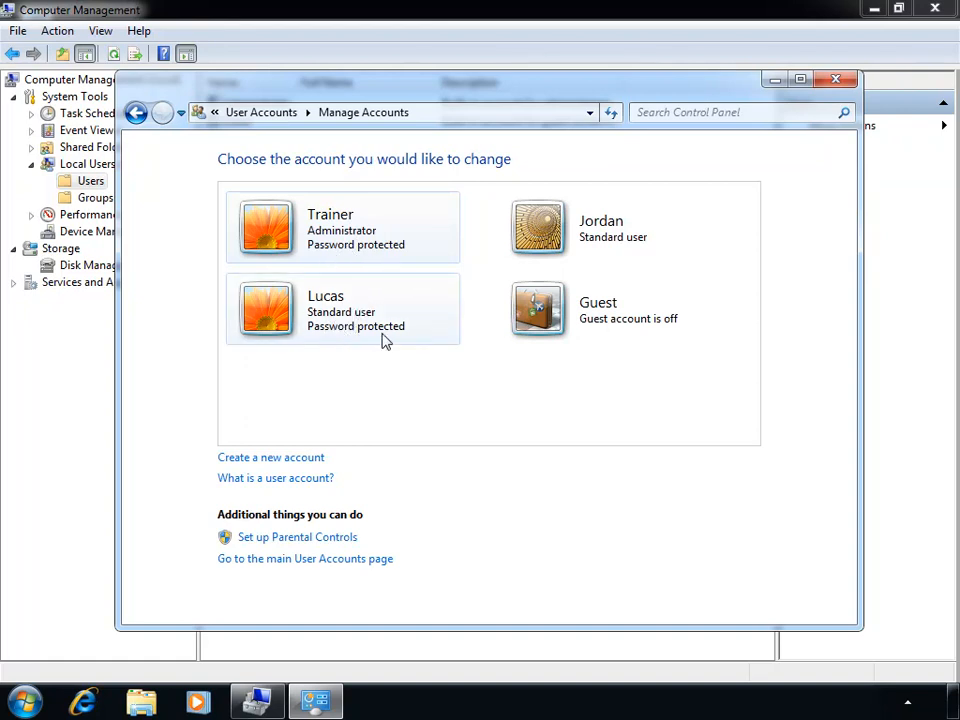
Create a password for the newly added Standard user account, entering and confirming it and leaving the password hint blank.
{"action": "left_click", "coordinate": [645, 262]}
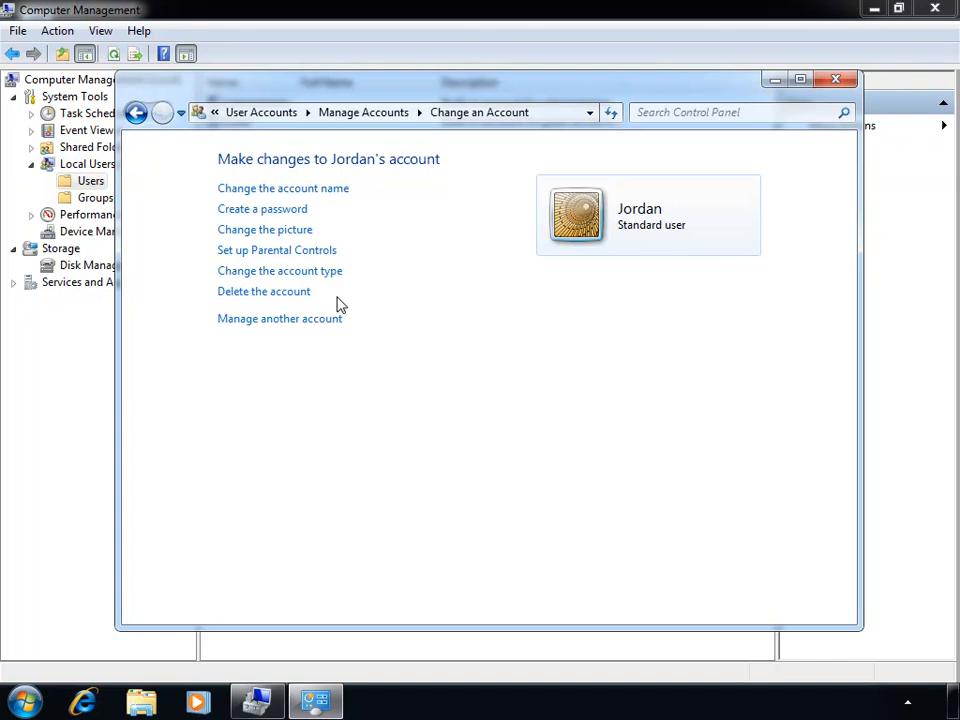
{"action": "left_click", "coordinate": [285, 212]}
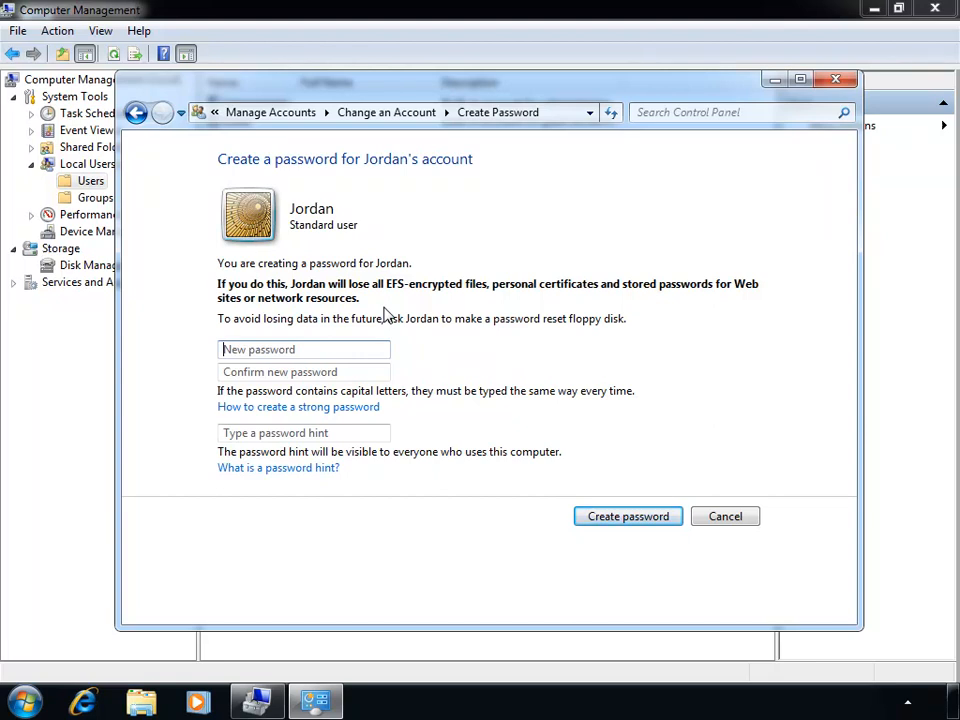
{"action": "left_click", "coordinate": [338, 347]}
{"action": "type", "text": "********"}
{"action": "key", "text": "Tab"}
{"action": "type", "text": "******"}
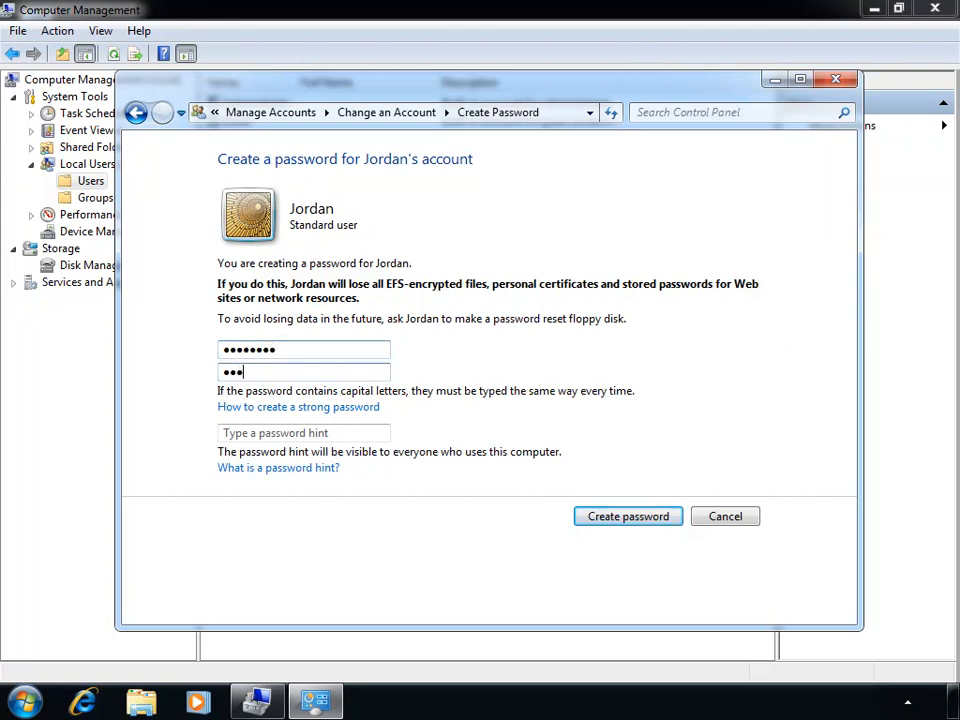
{"action": "type", "text": "**"}
{"action": "left_click", "coordinate": [346, 430]}
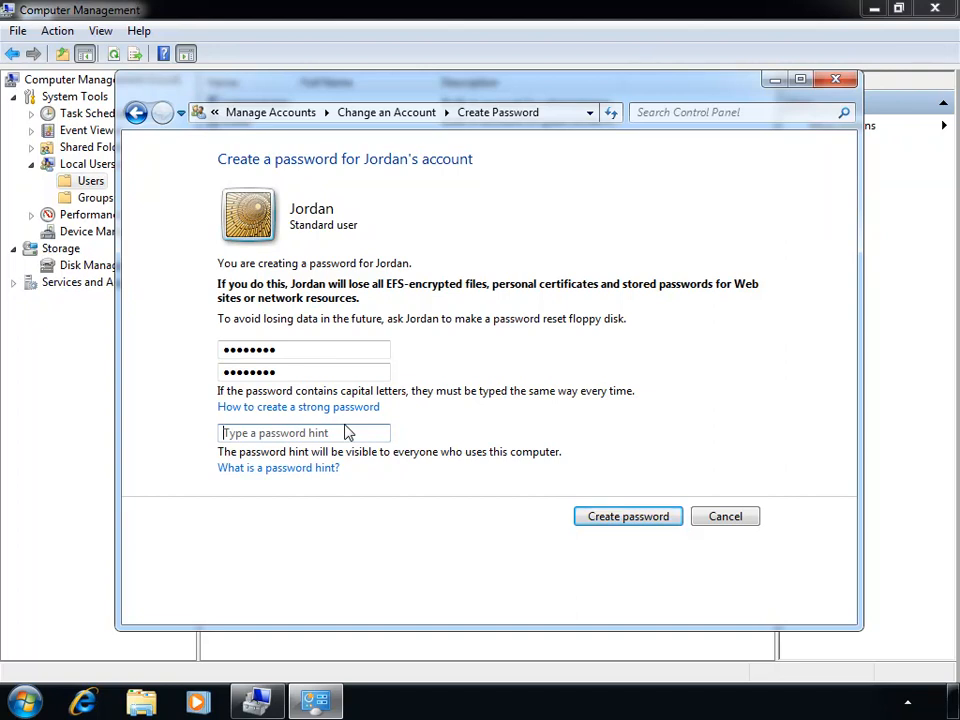
{"action": "left_click", "coordinate": [660, 527]}
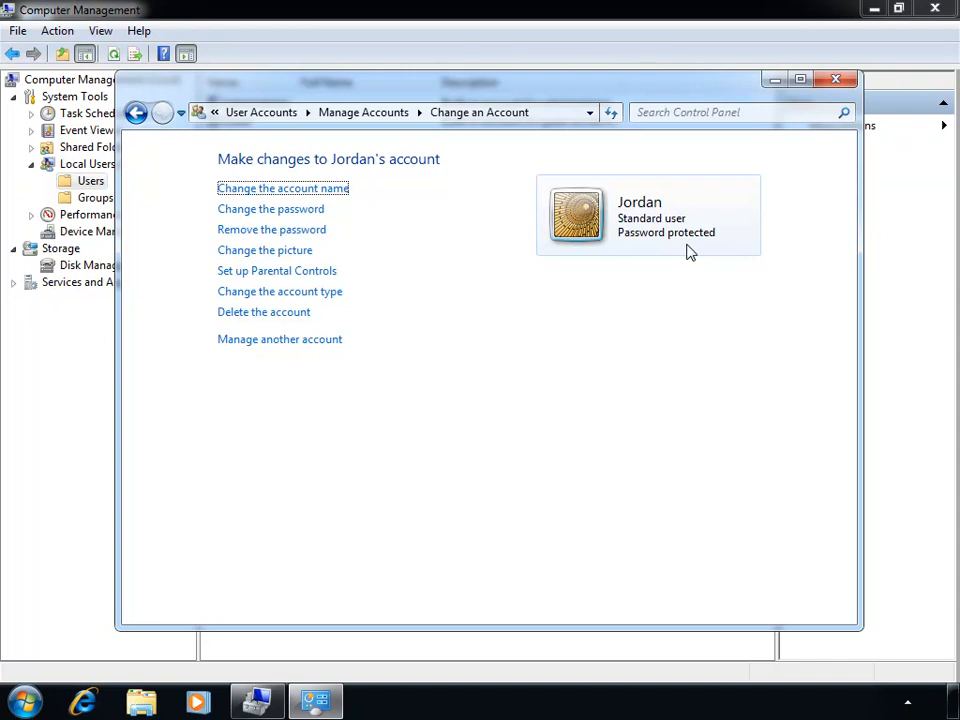
Open a Command Prompt (cmd) with administrator rights and allow it to make changes to the computer.
{"action": "left_click", "coordinate": [25, 703]}
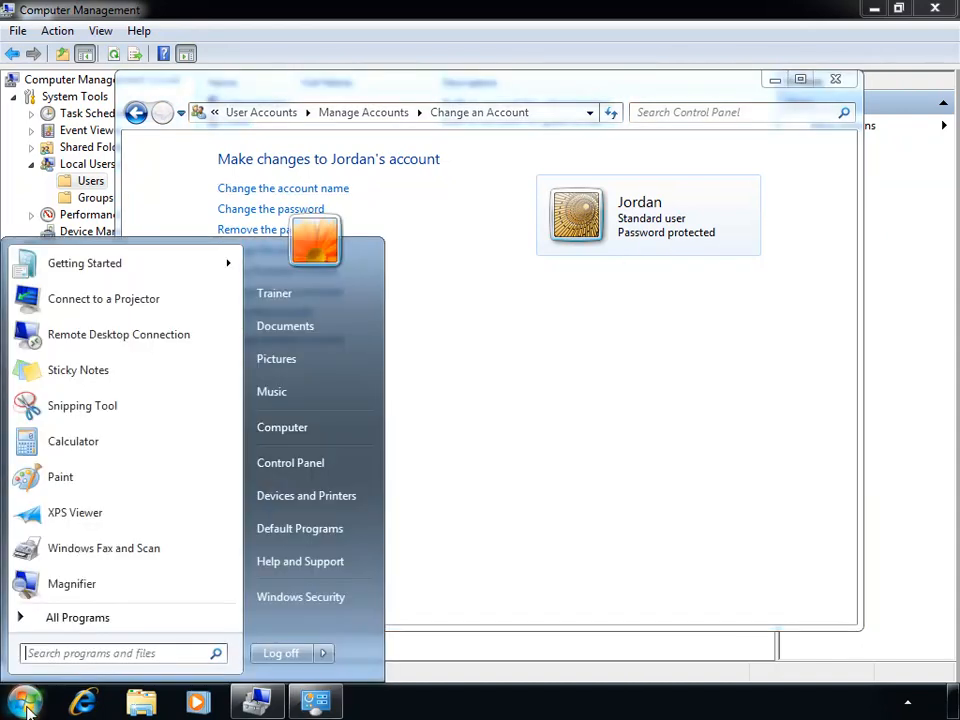
{"action": "type", "text": "cmd"}
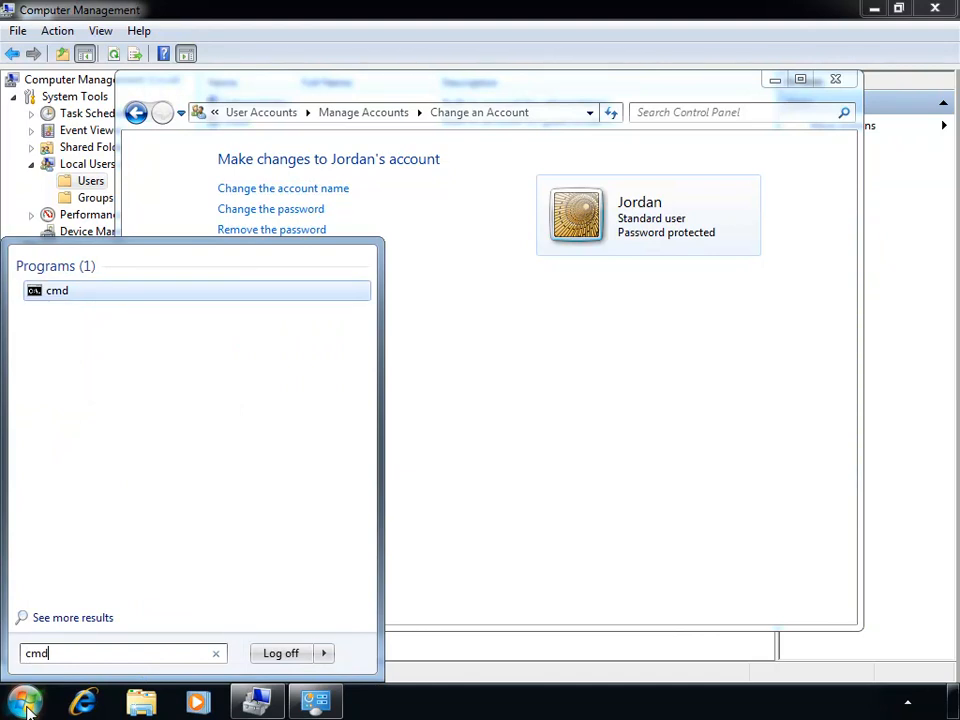
{"action": "key", "text": "ctrl+shift+Return"}
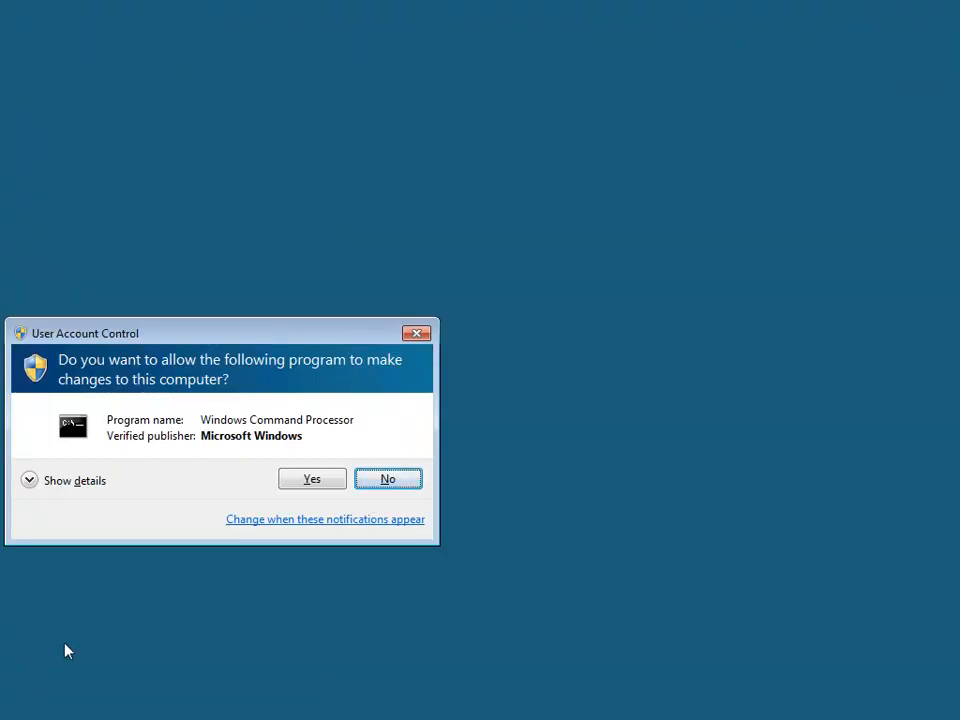
{"action": "left_click", "coordinate": [313, 482]}
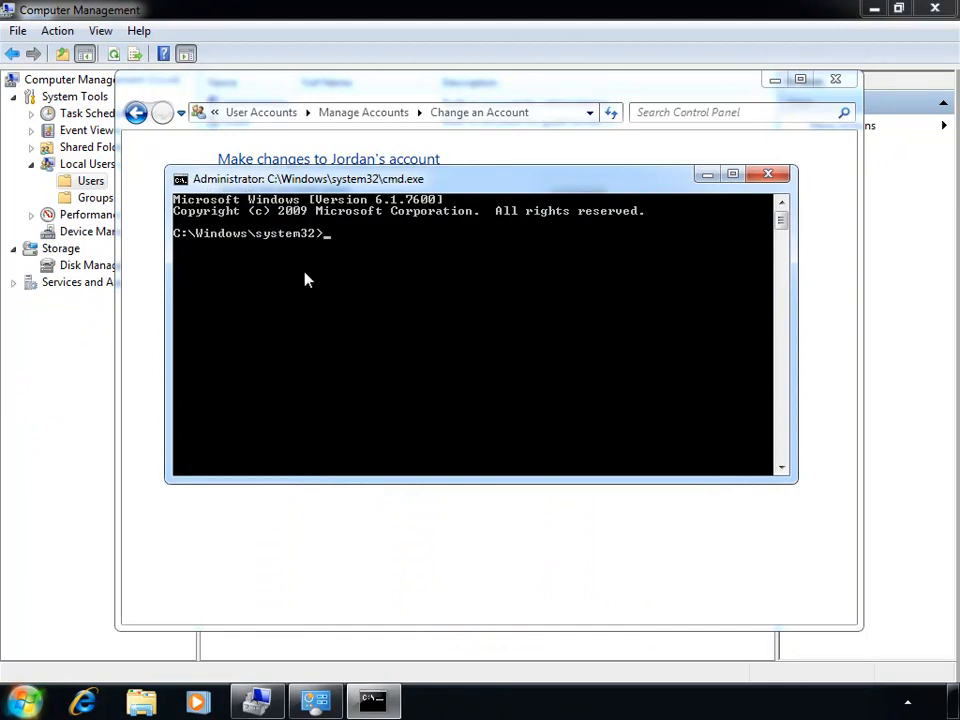
List the computer's local user accounts with the net user command.
{"action": "type", "text": "net users"}
{"action": "key", "text": "BackSpace"}
{"action": "key", "text": "Return"}
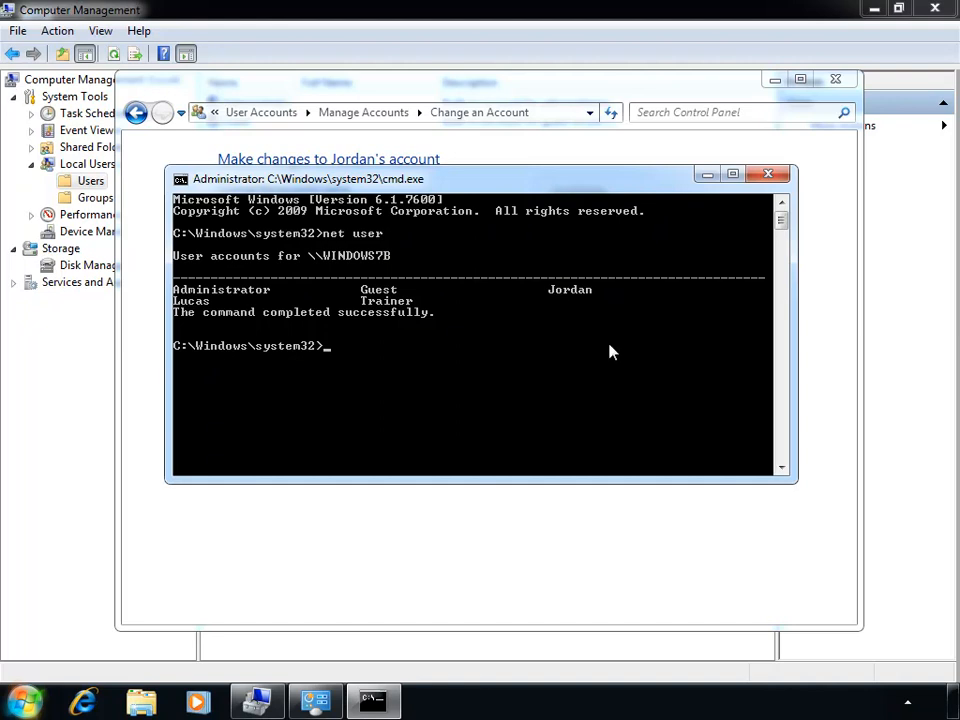
Add a local user with net user /add, giving the account holder's first name and the account password.
{"action": "key", "text": "Up"}
{"action": "type", "text": "/add"}
{"action": "type", "text": "Kayla"}
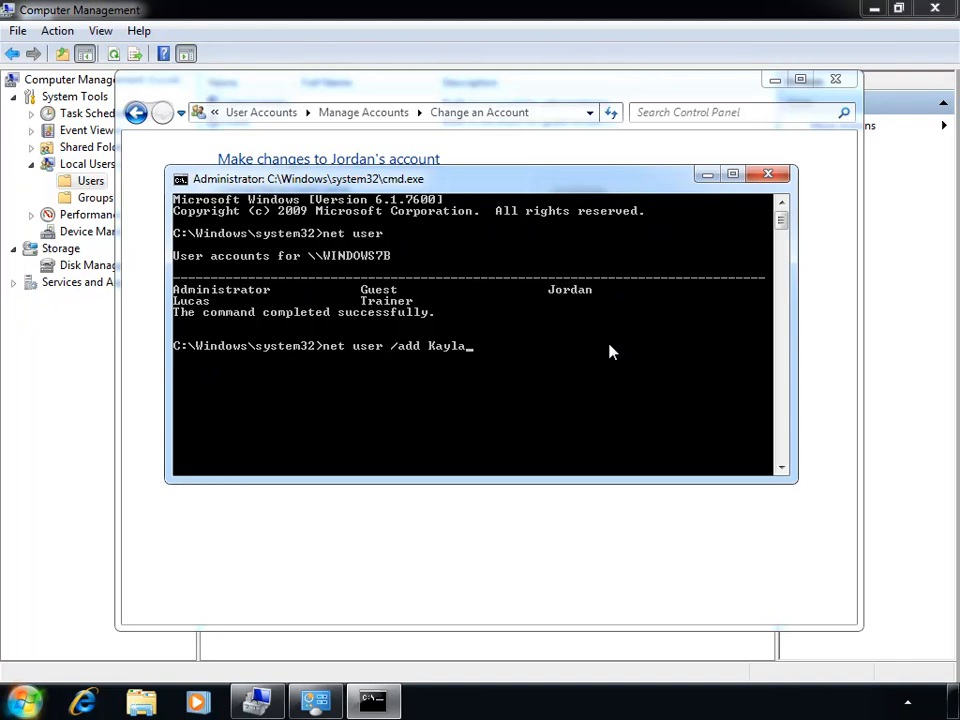
{"action": "type", "text": "password"}
{"action": "key", "text": "Return"}
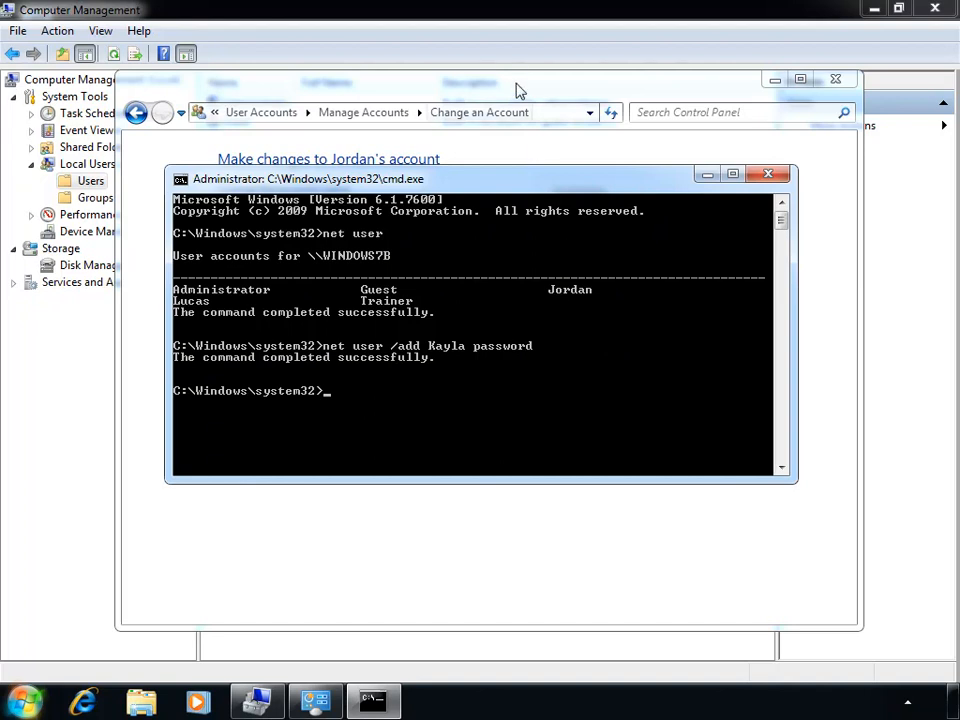
Switch to Computer Management, refresh the Users list and select the account added from the command line.
{"action": "left_click", "coordinate": [493, 14]}
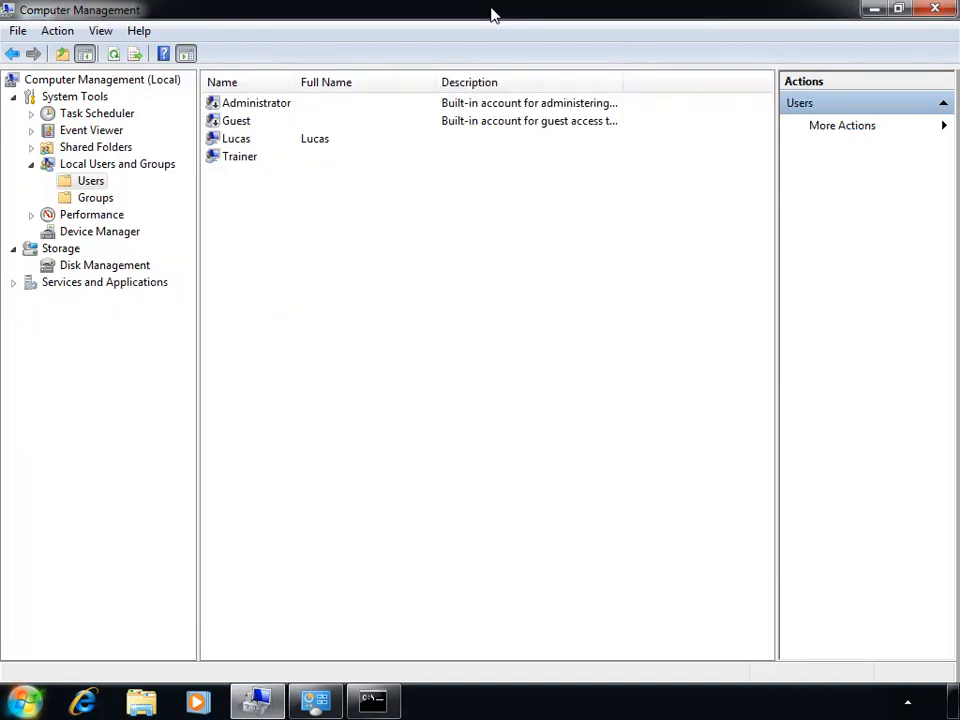
{"action": "left_click", "coordinate": [114, 56]}
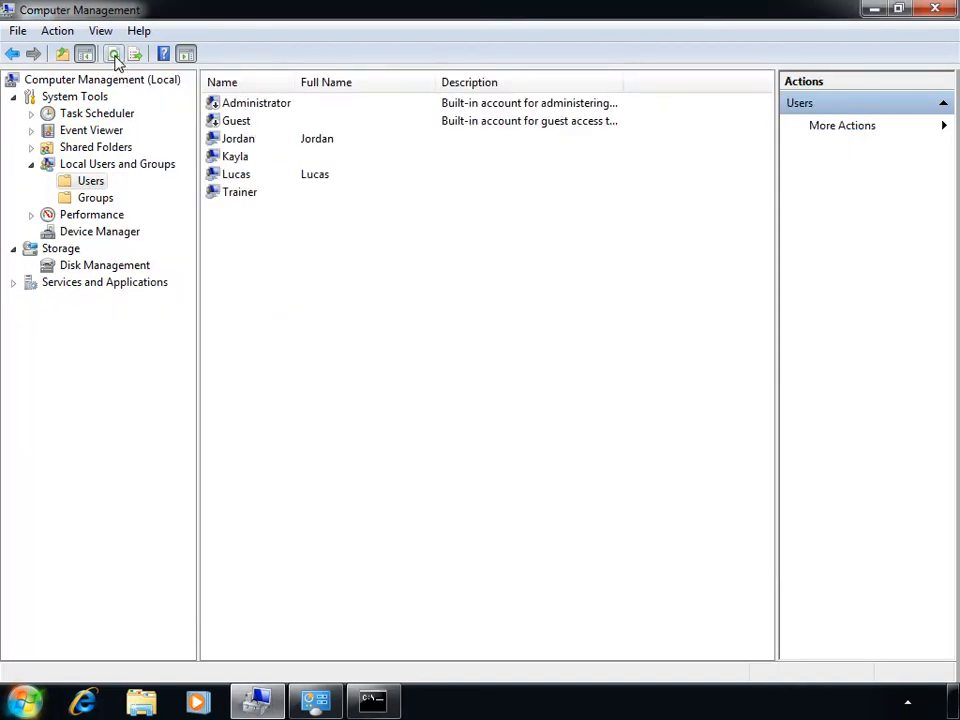
{"action": "left_click", "coordinate": [240, 157]}
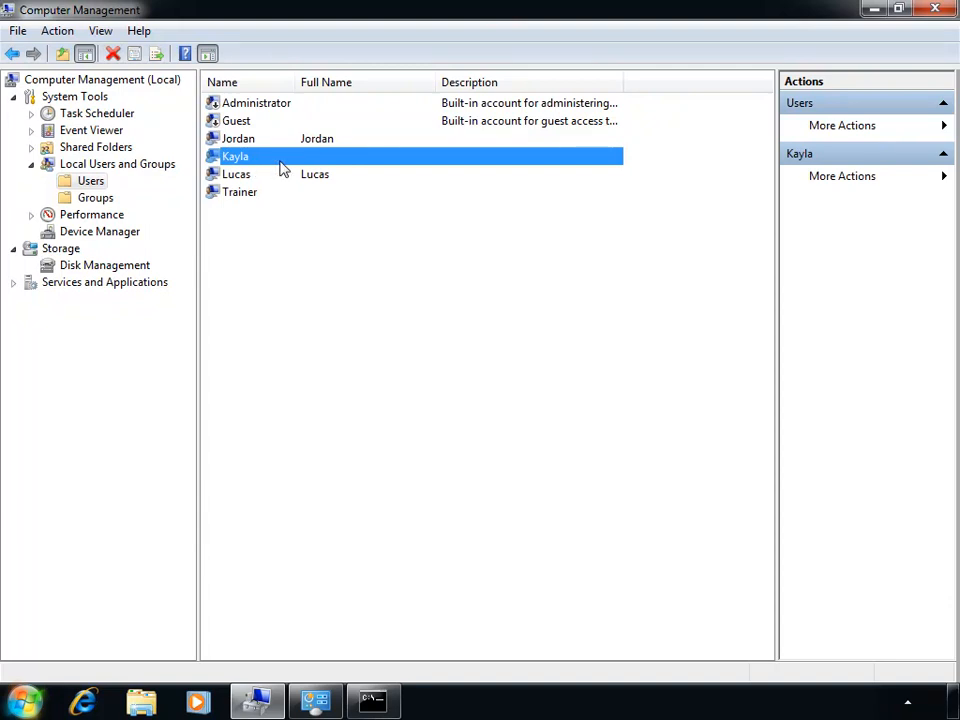
Return to the Command Prompt, clear it with cls, and display the current user's SID with whoami /user.
{"action": "left_click", "coordinate": [374, 700]}
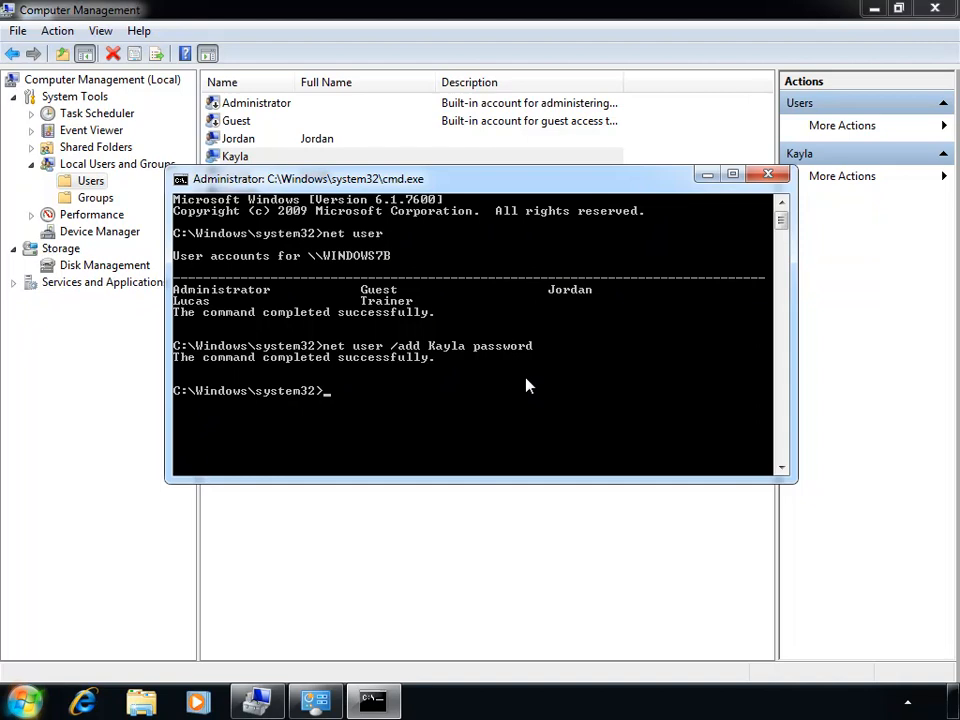
{"action": "type", "text": "cls"}
{"action": "key", "text": "Return"}
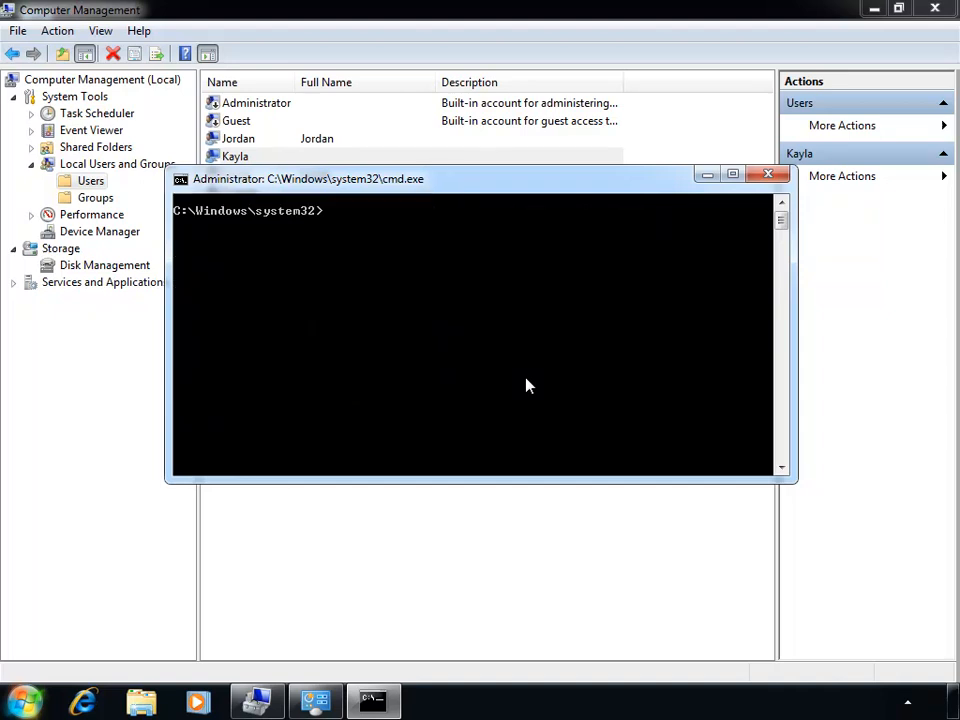
{"action": "type", "text": "whoami /user"}
{"action": "key", "text": "Return"}
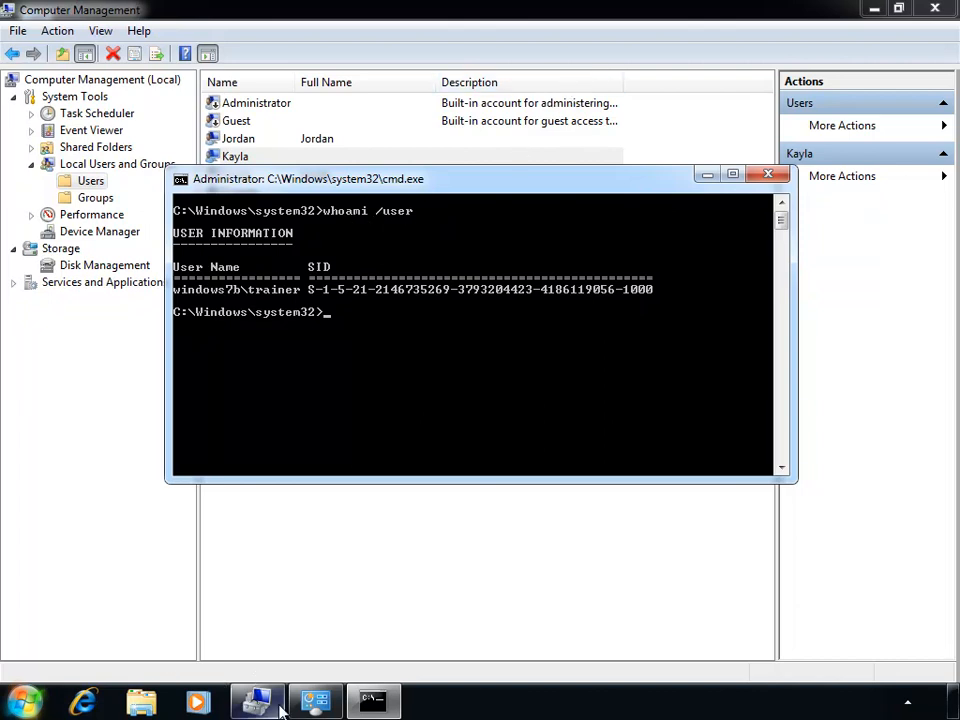
Switch to the Control Panel and open the main User Accounts page under User Accounts and Family Safety.
{"action": "left_click", "coordinate": [313, 702]}
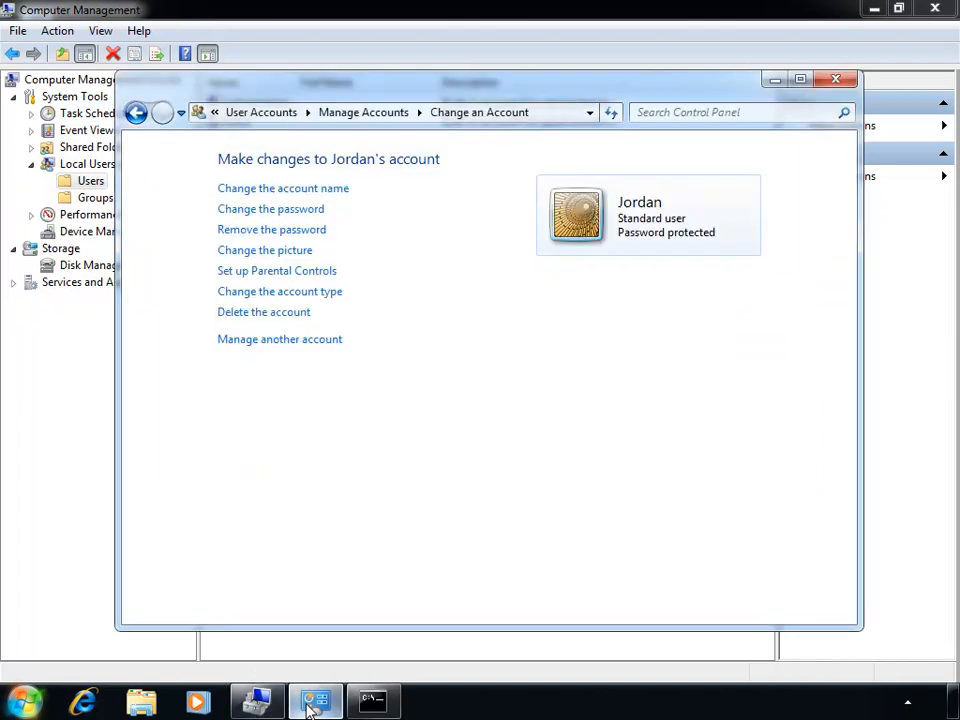
{"action": "left_click", "coordinate": [231, 118]}
{"action": "left_click", "coordinate": [216, 113]}
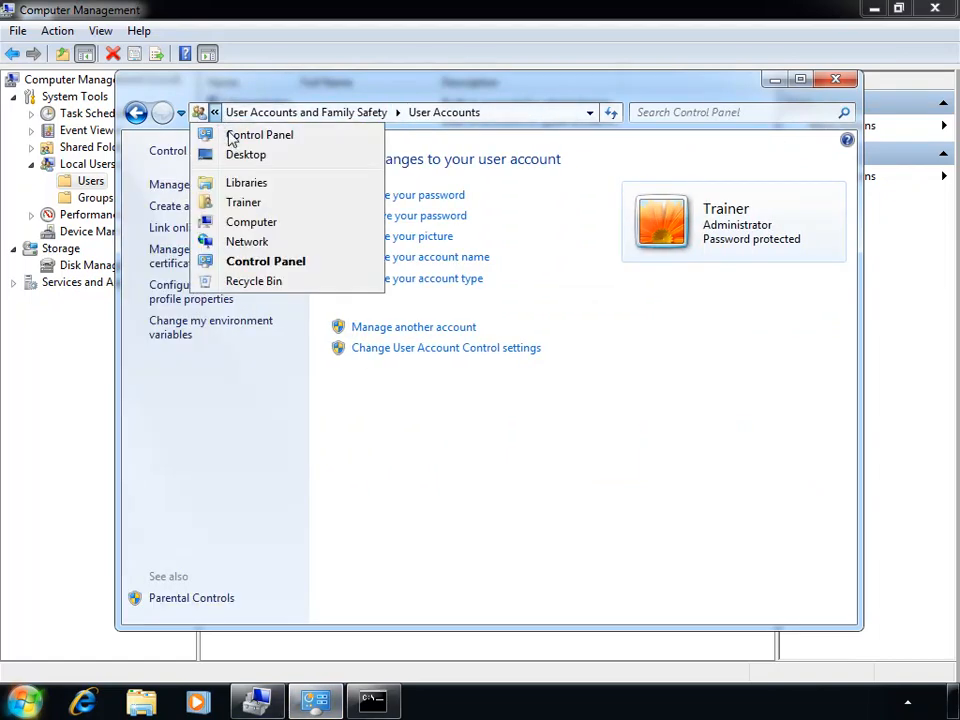
{"action": "left_click", "coordinate": [232, 135]}
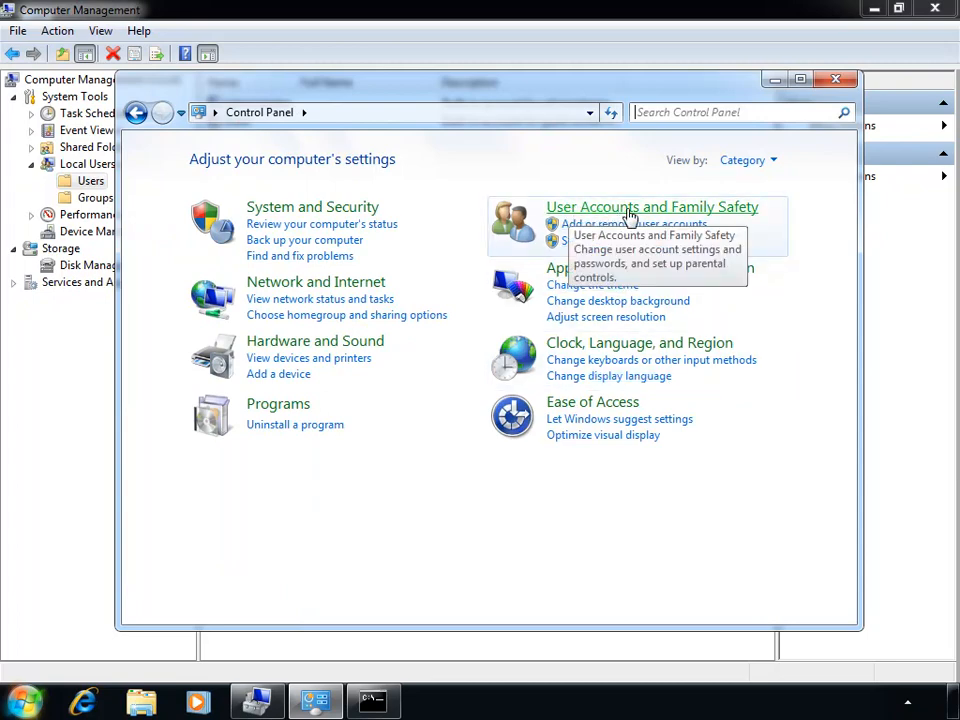
{"action": "left_click", "coordinate": [695, 210]}
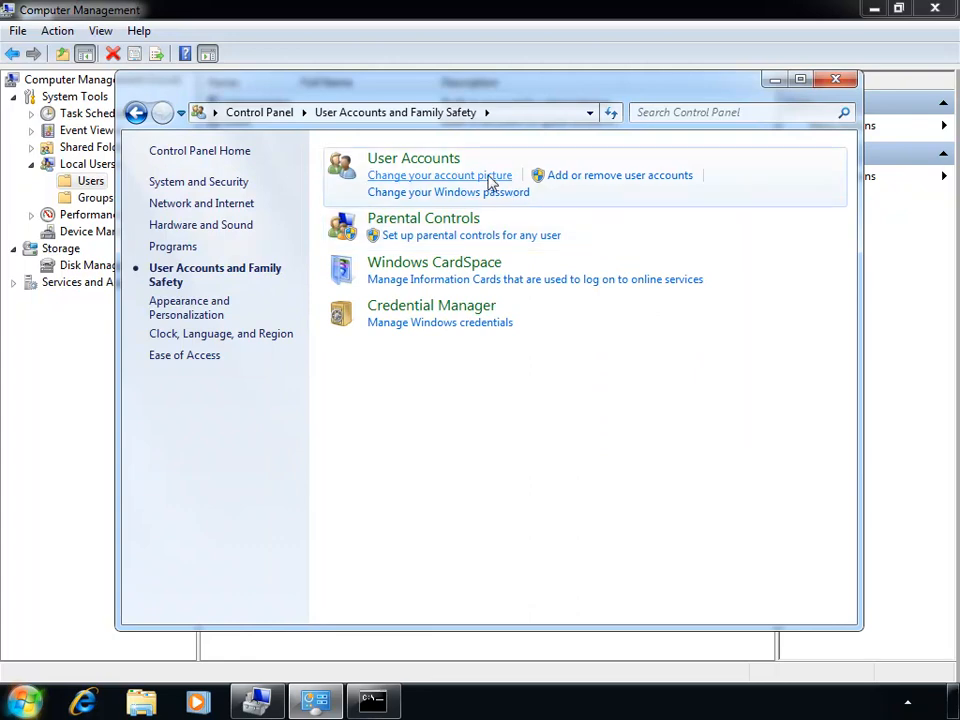
{"action": "left_click", "coordinate": [435, 162]}
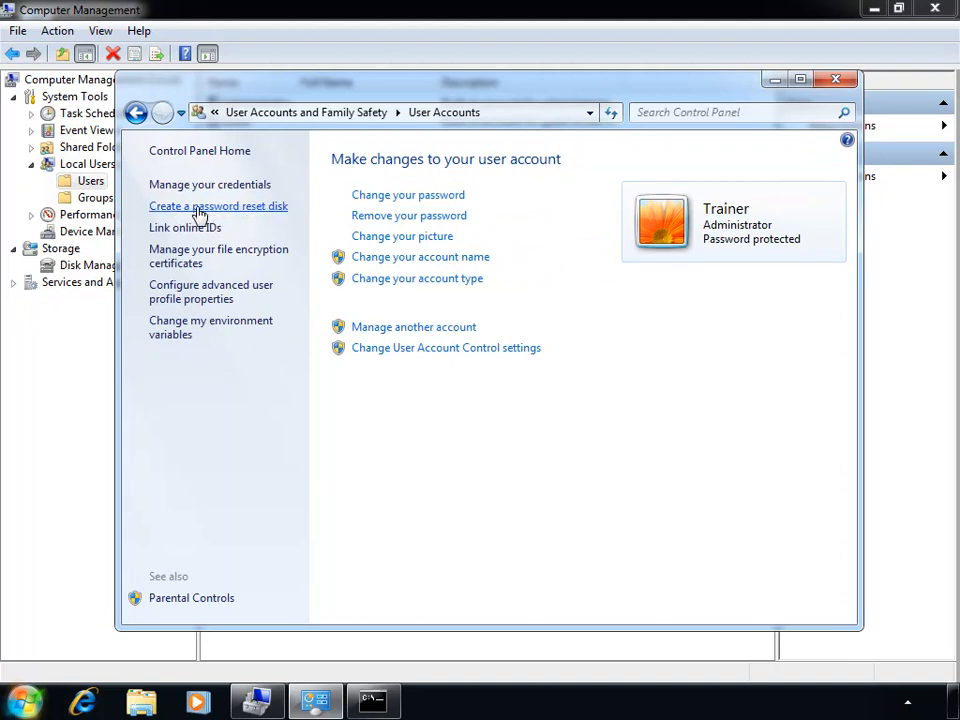
Start creating a password reset disk for the current account, using Floppy Disk Drive (A:) as the target drive.
{"action": "left_click", "coordinate": [266, 208]}
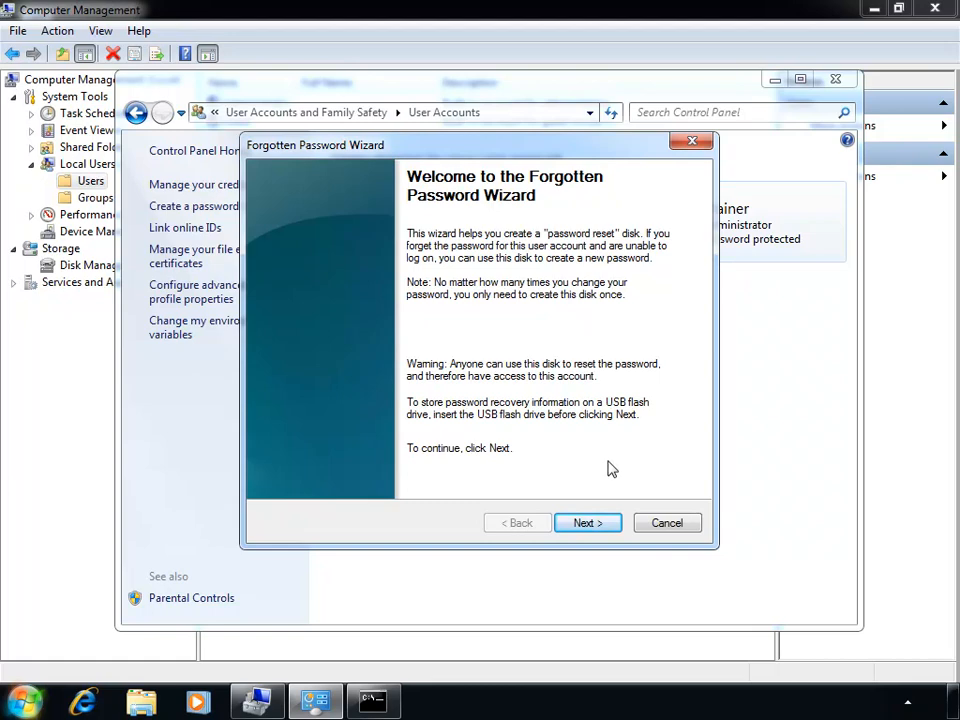
{"action": "left_click", "coordinate": [593, 523]}
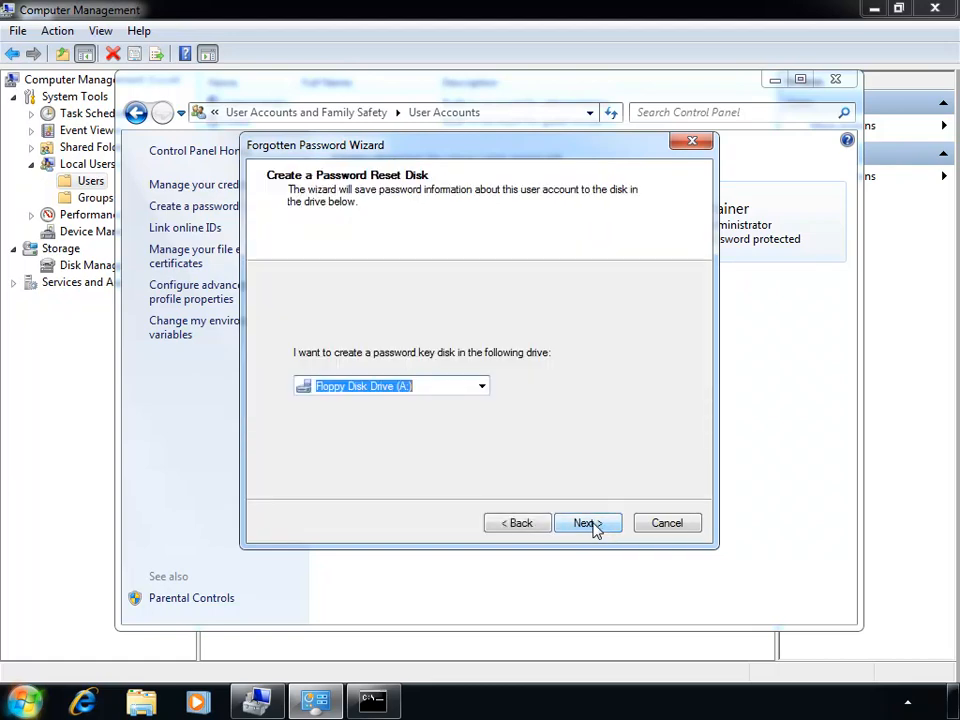
{"action": "left_click", "coordinate": [484, 390]}
{"action": "left_click", "coordinate": [488, 400]}
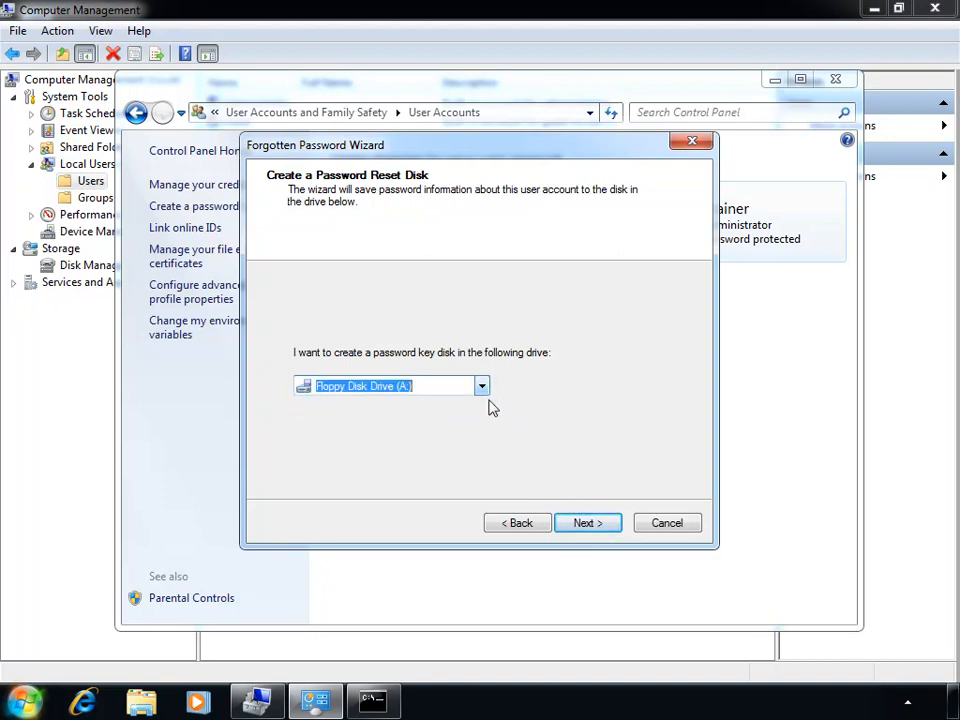
{"action": "left_click", "coordinate": [591, 528]}
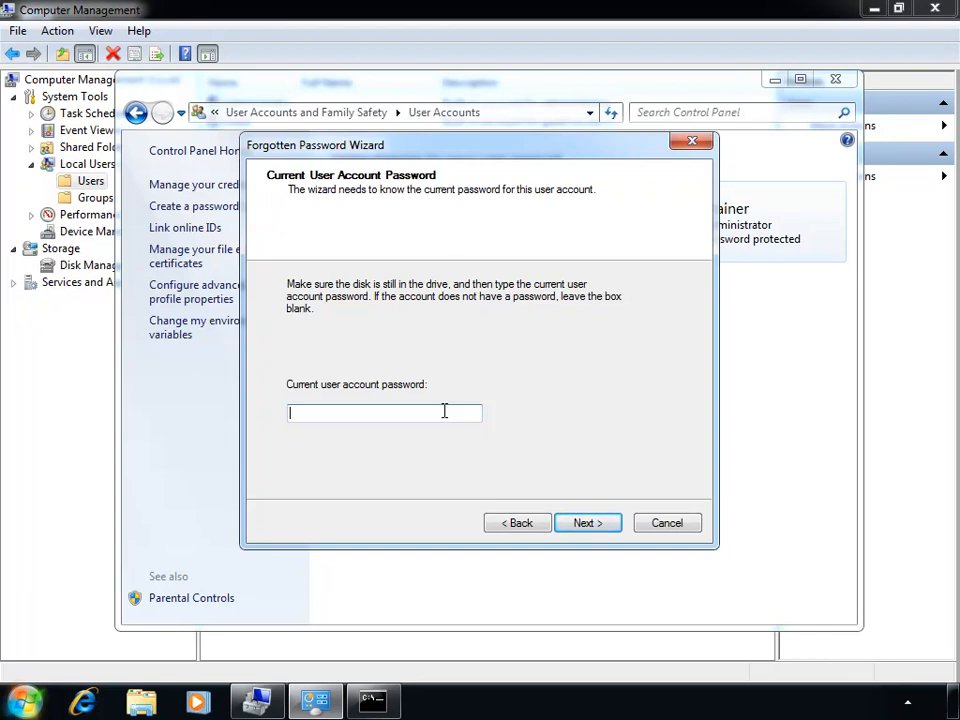
Enter the current user account password, create the password reset disk and finish the wizard.
{"action": "type", "text": "••••••••"}
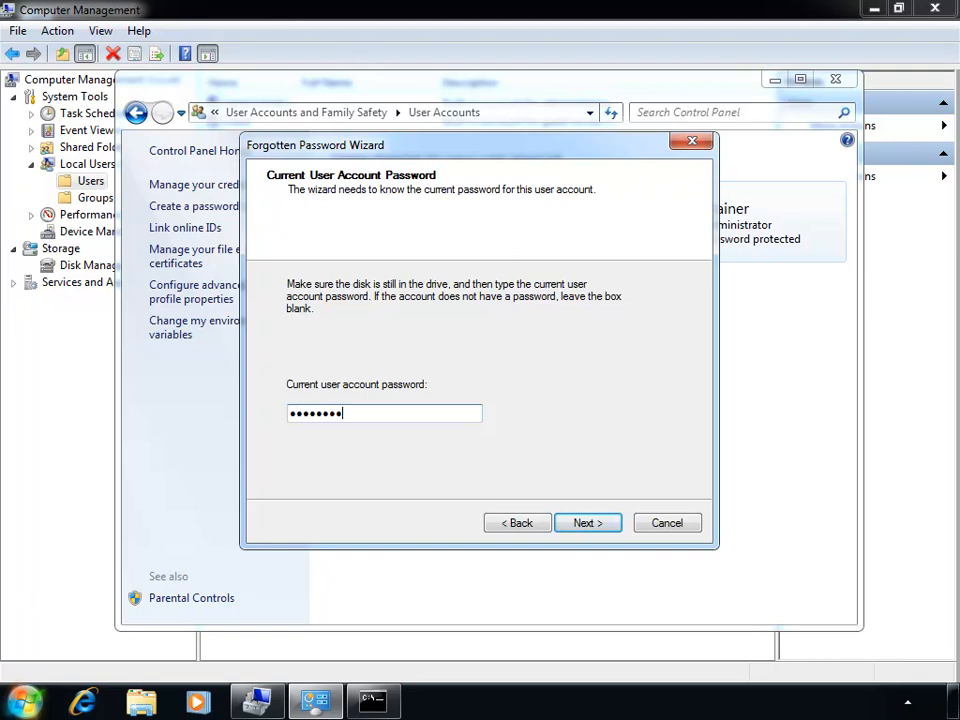
{"action": "left_click", "coordinate": [587, 523]}
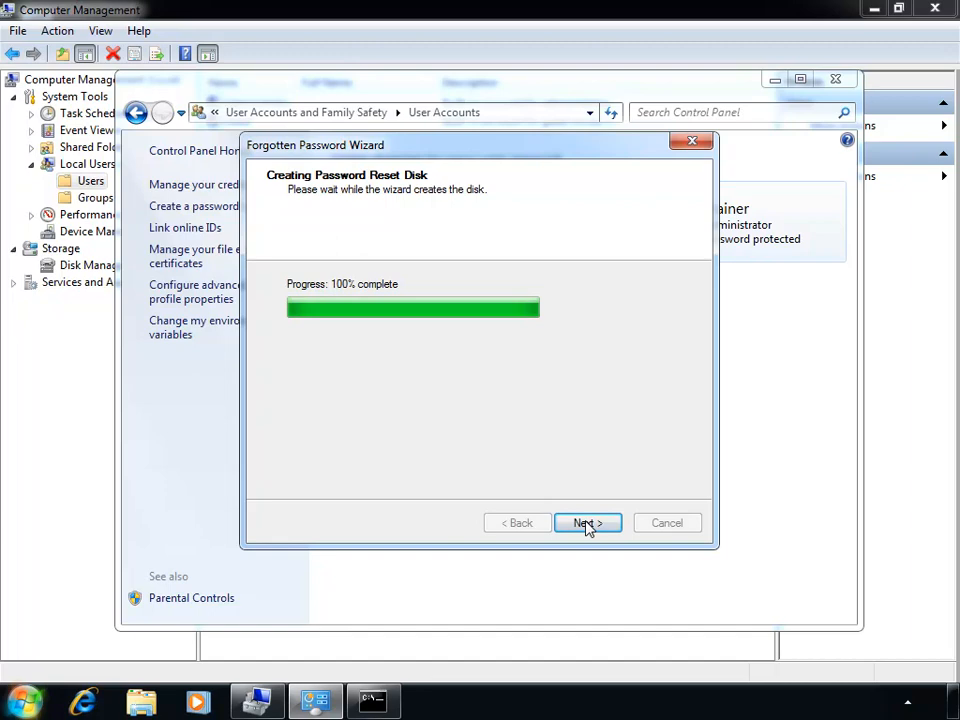
{"action": "left_click", "coordinate": [587, 524]}
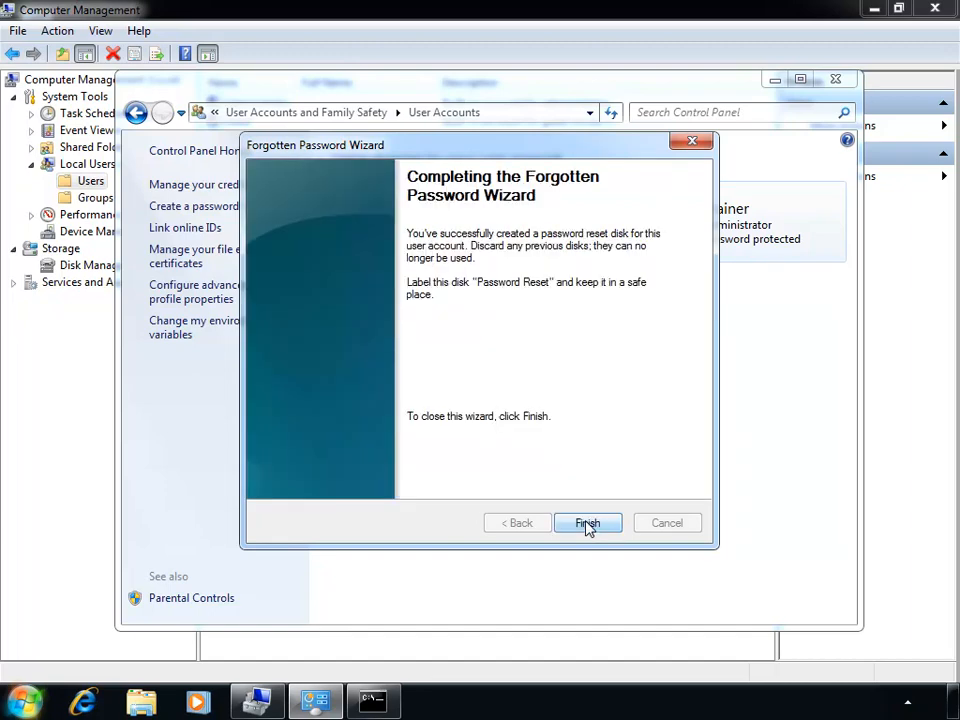
{"action": "left_click", "coordinate": [587, 524]}
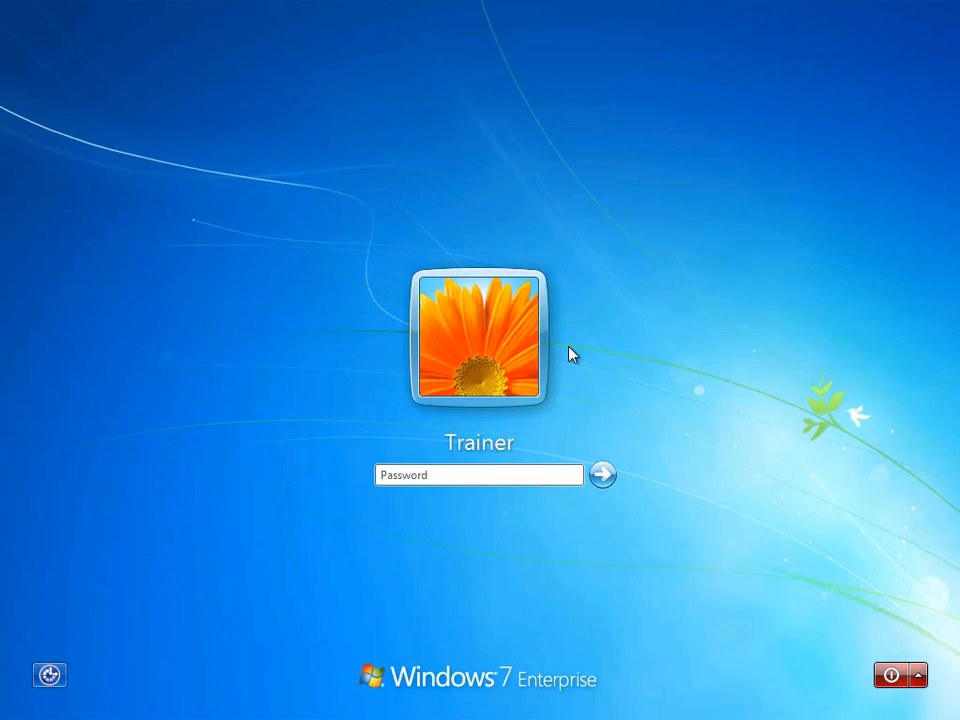
Try to log on to the Trainer account by entering a password, and open the Password Reset Wizard.
{"action": "left_click", "coordinate": [528, 475]}
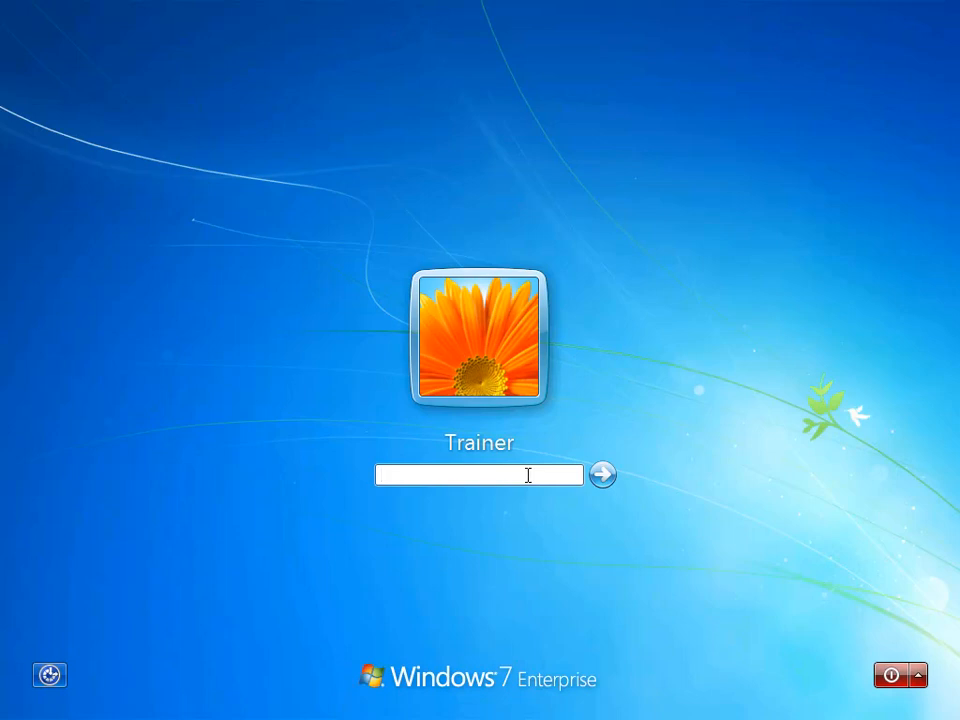
{"action": "type", "text": "********"}
{"action": "key", "text": "Return"}
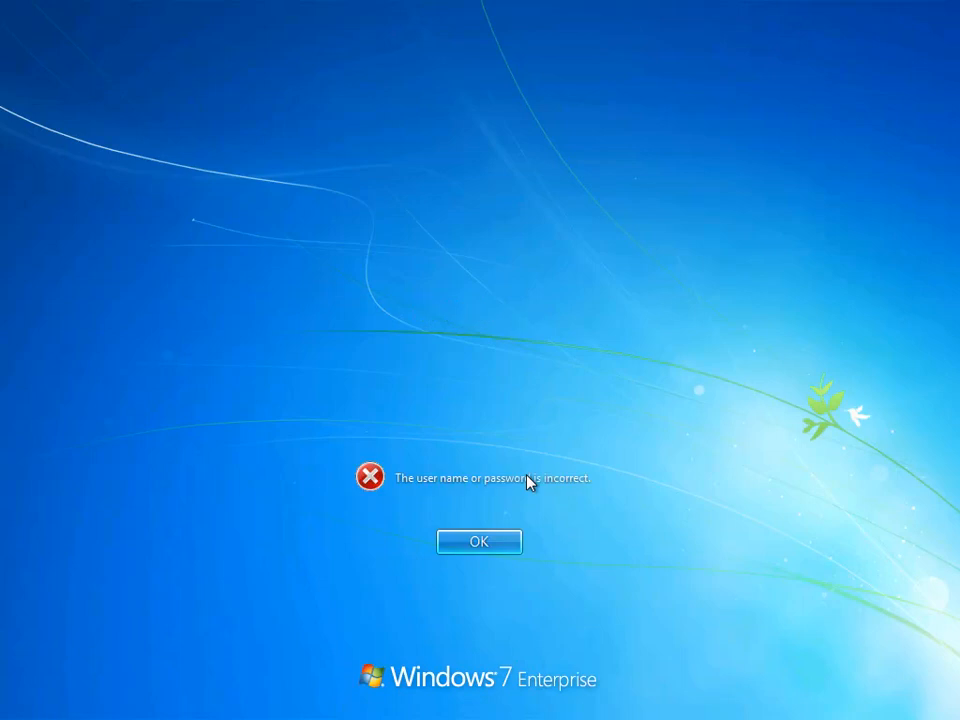
{"action": "key", "text": "Return"}
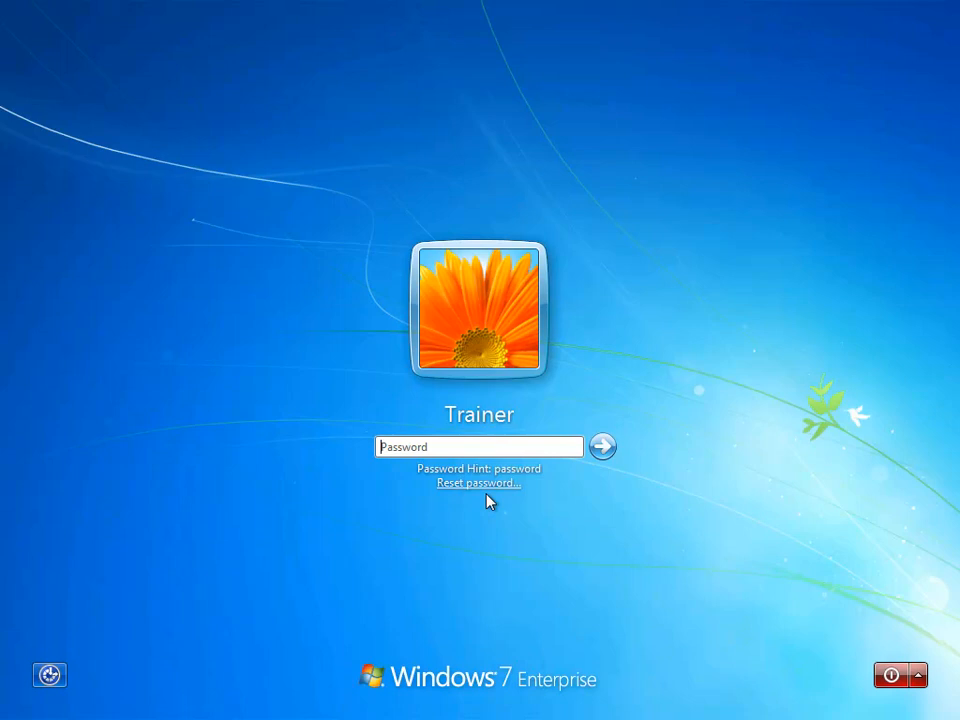
{"action": "left_click", "coordinate": [490, 484]}
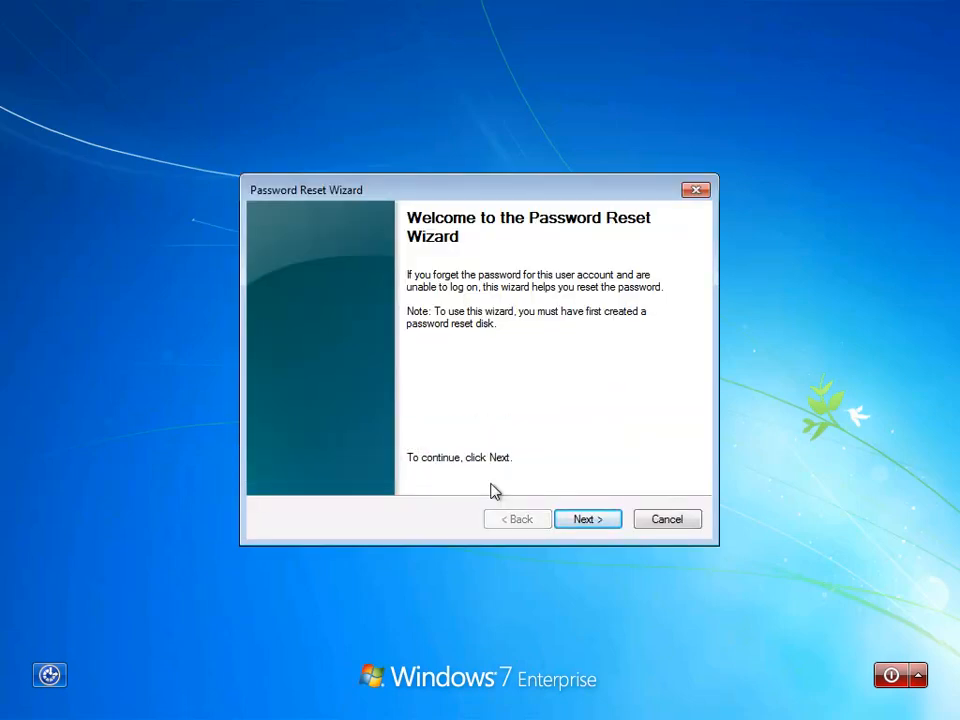
Reset the Trainer account's password using the reset disk in Floppy Disk Drive (A:), entering and confirming a new password, and log on with it.
{"action": "left_click", "coordinate": [585, 521]}
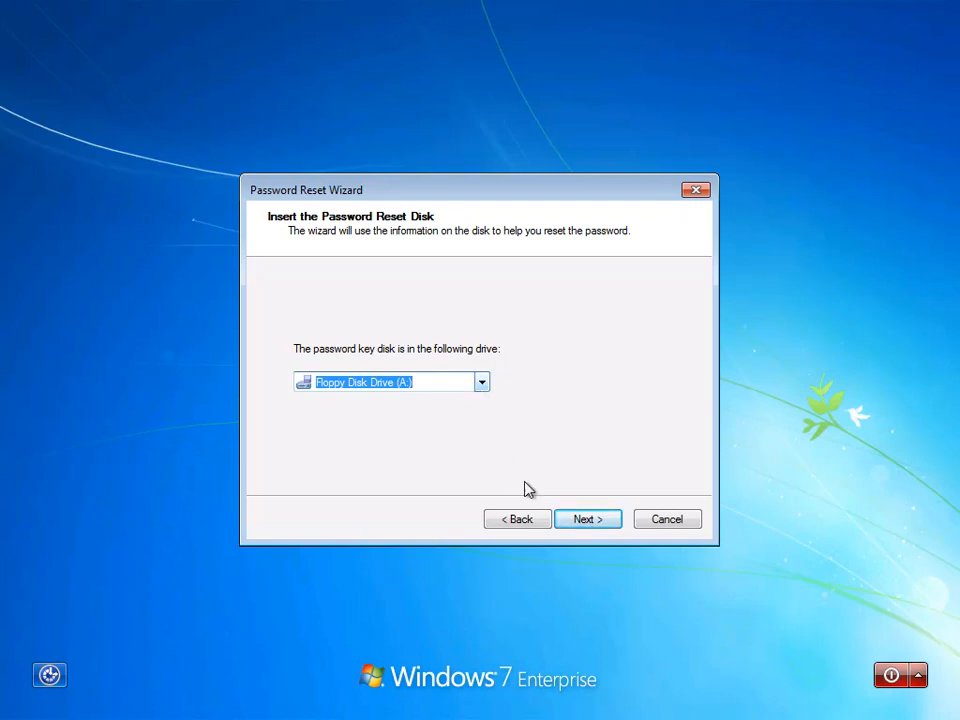
{"action": "left_click", "coordinate": [586, 523]}
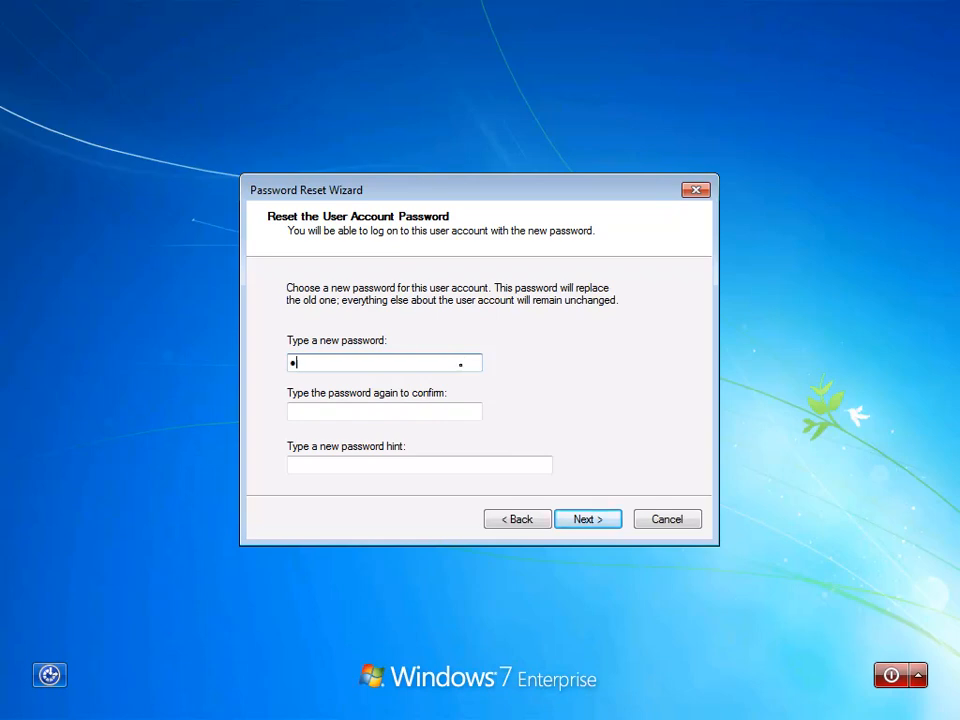
{"action": "type", "text": "•••"}
{"action": "key", "text": "Tab"}
{"action": "type", "text": "••••••••"}
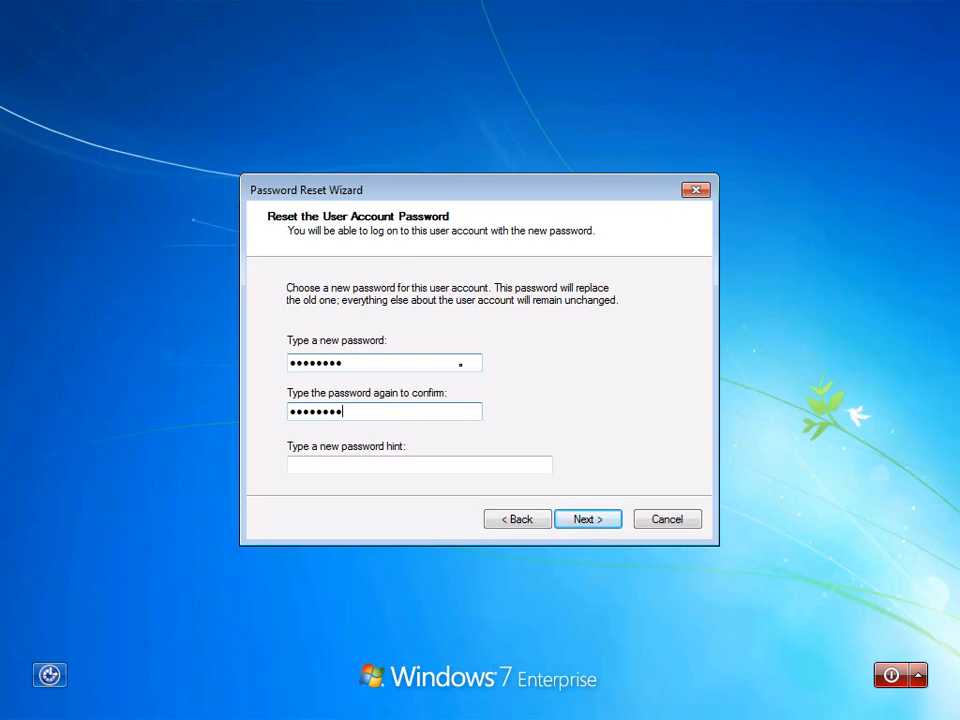
{"action": "key", "text": "Tab"}
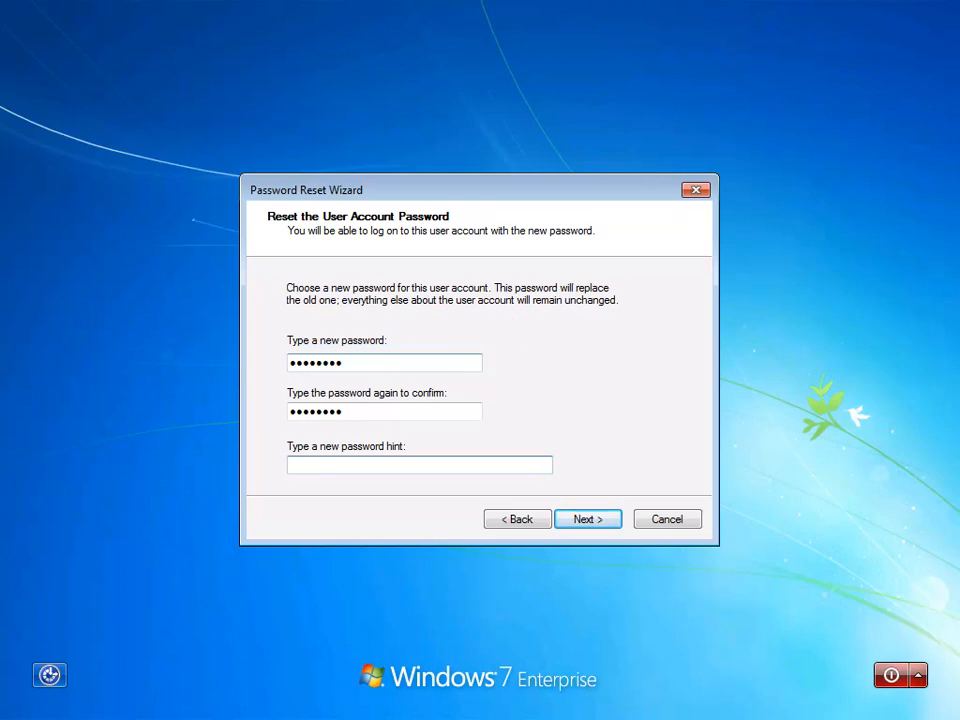
{"action": "left_click", "coordinate": [602, 522]}
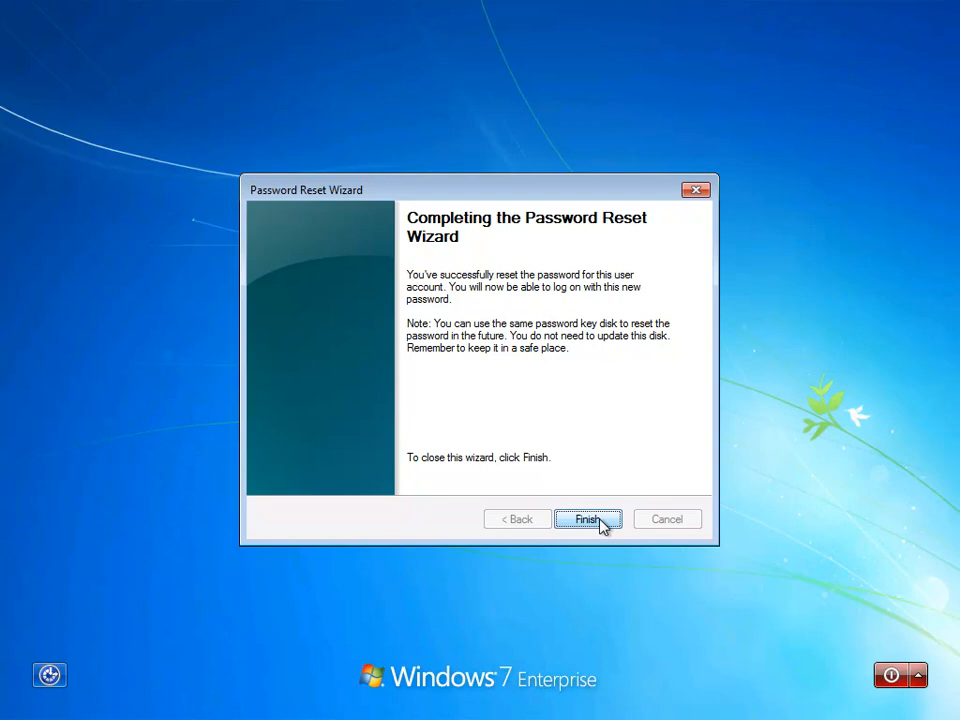
{"action": "left_click", "coordinate": [601, 521]}
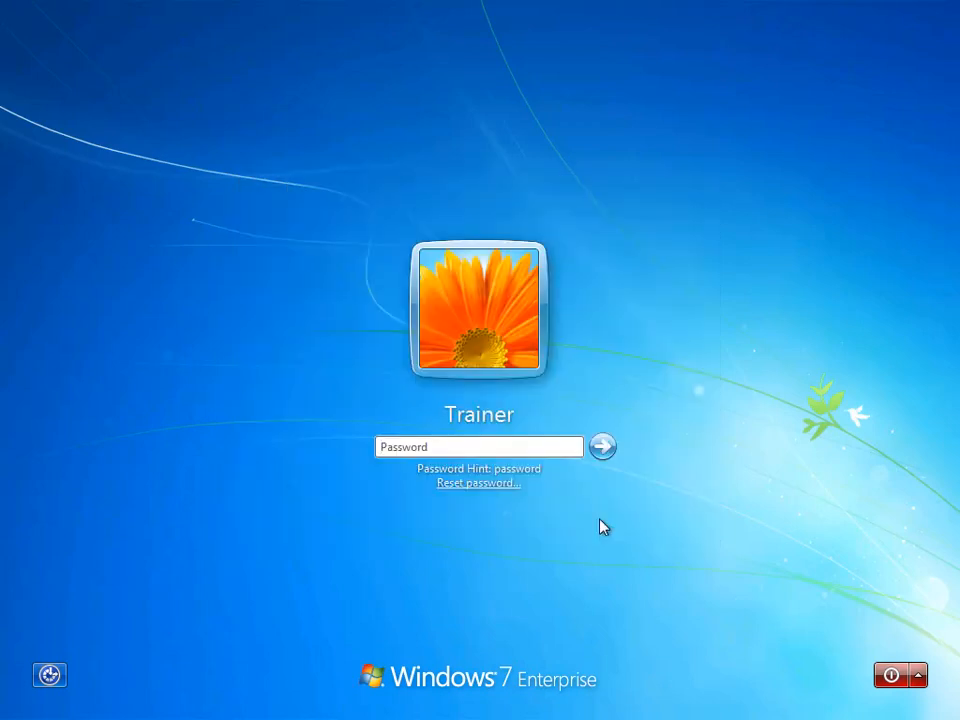
{"action": "type", "text": "password"}
{"action": "key", "text": "Return"}
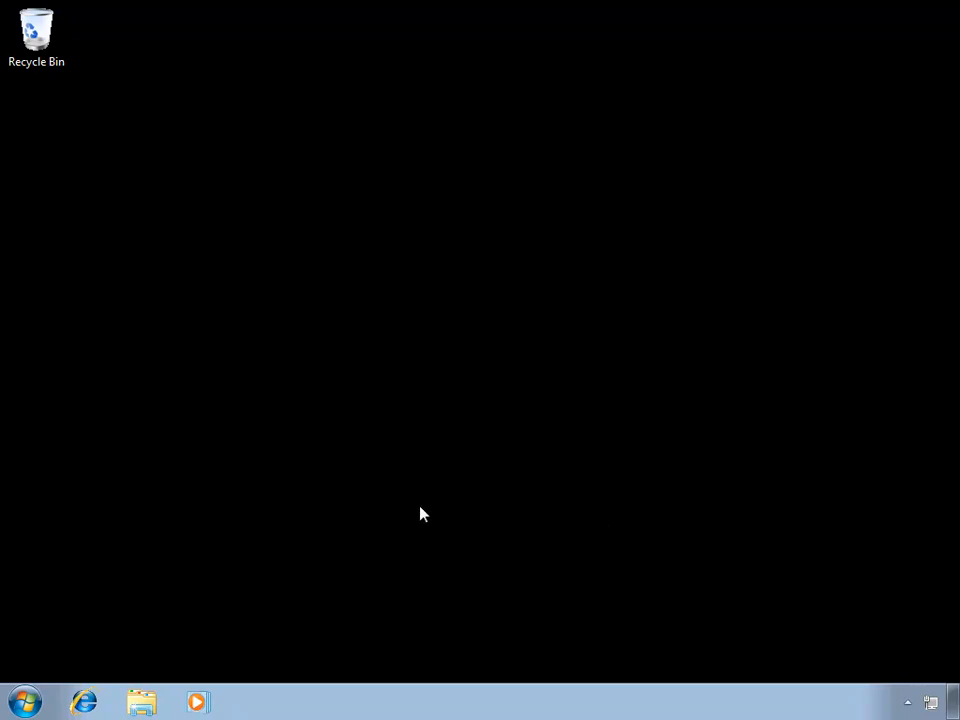
Open Administrative Tools from the System and Security category of the Control Panel.
{"action": "left_click", "coordinate": [25, 702]}
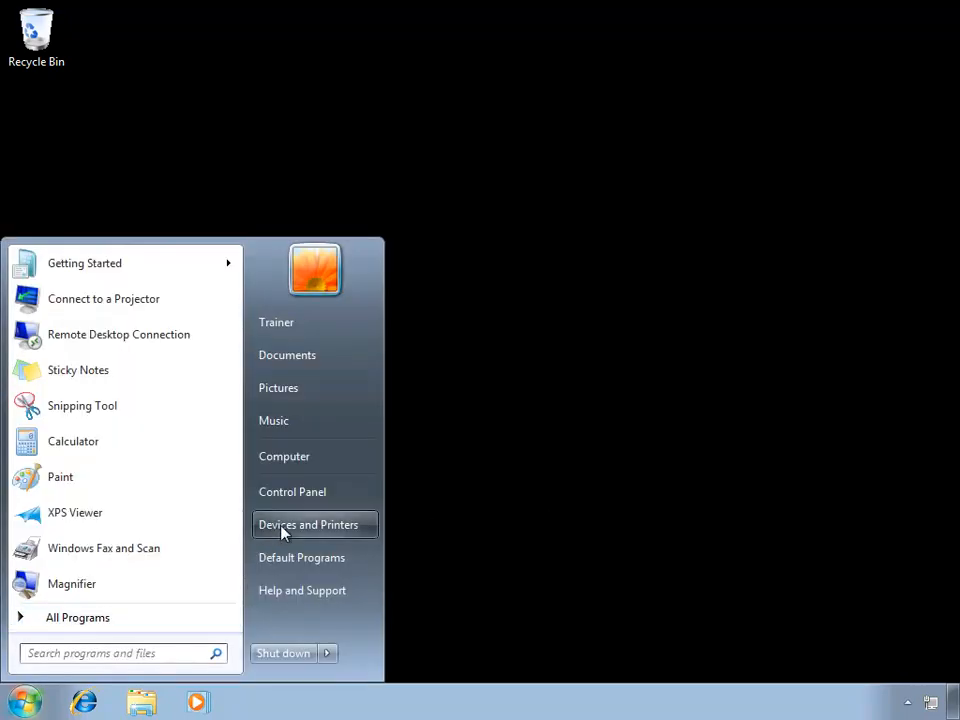
{"action": "left_click", "coordinate": [306, 500]}
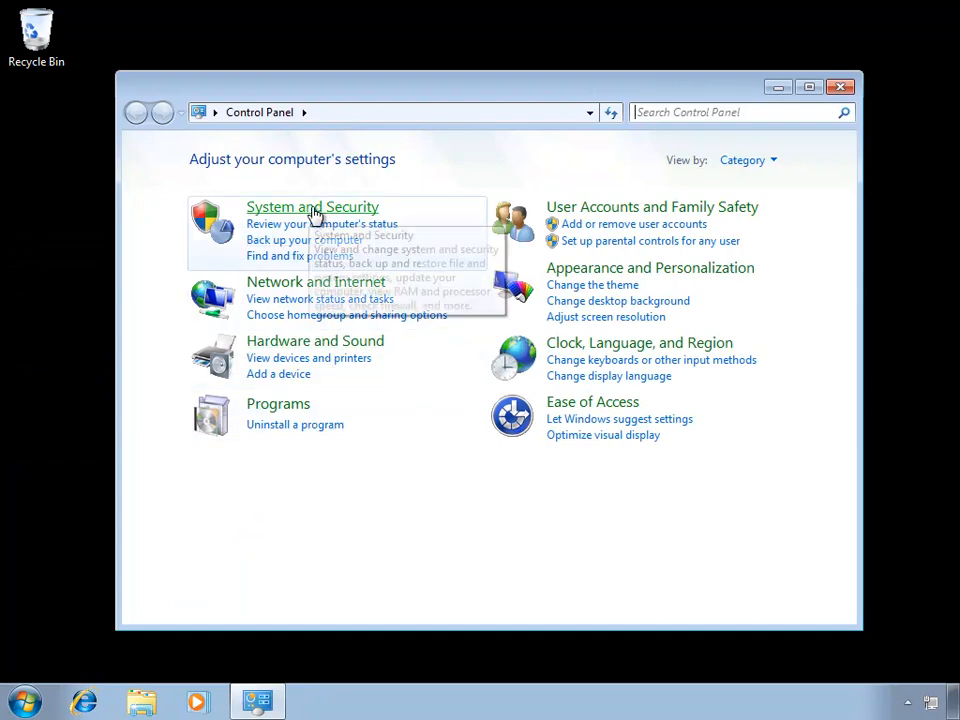
{"action": "left_click", "coordinate": [360, 216]}
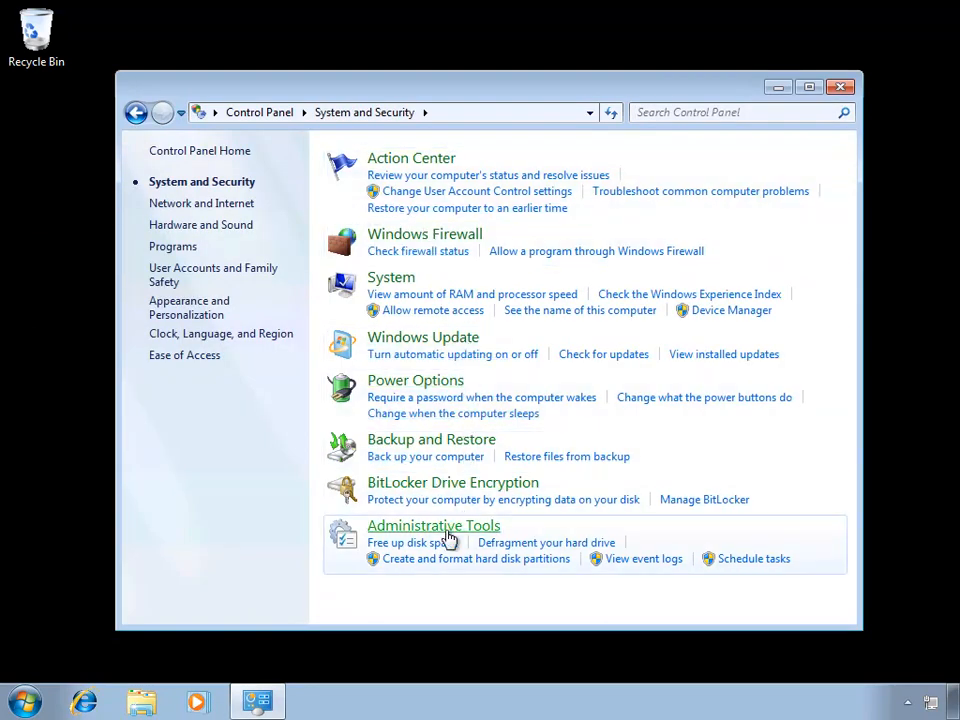
{"action": "left_click", "coordinate": [481, 535]}
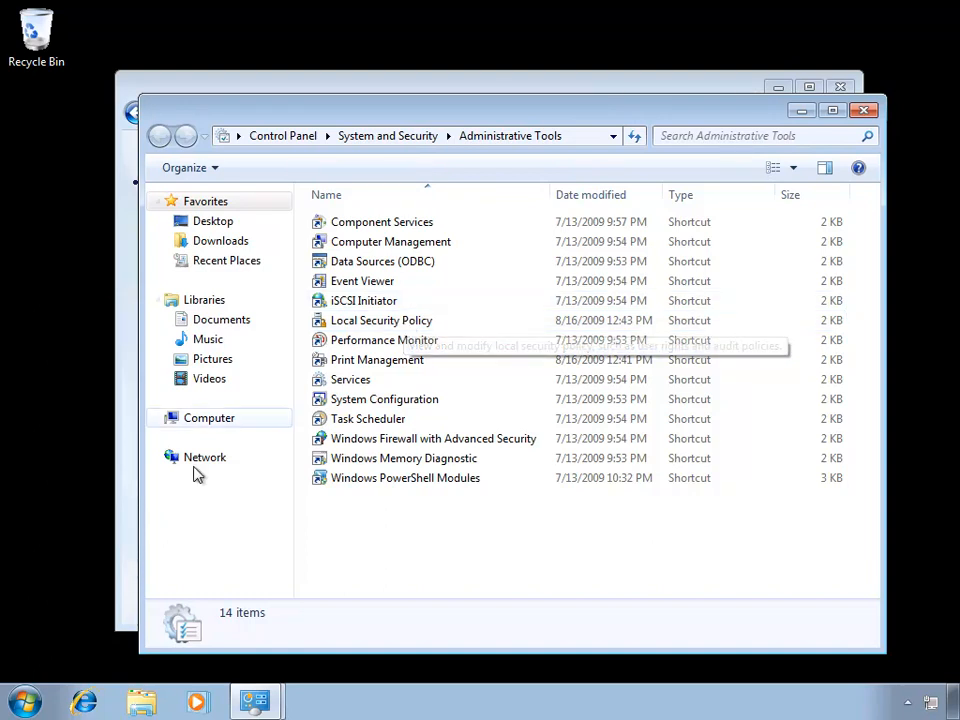
Set System administrative tools to display on the All Programs menu and the Start menu, and close the open Control Panel windows.
{"action": "right_click", "coordinate": [30, 702]}
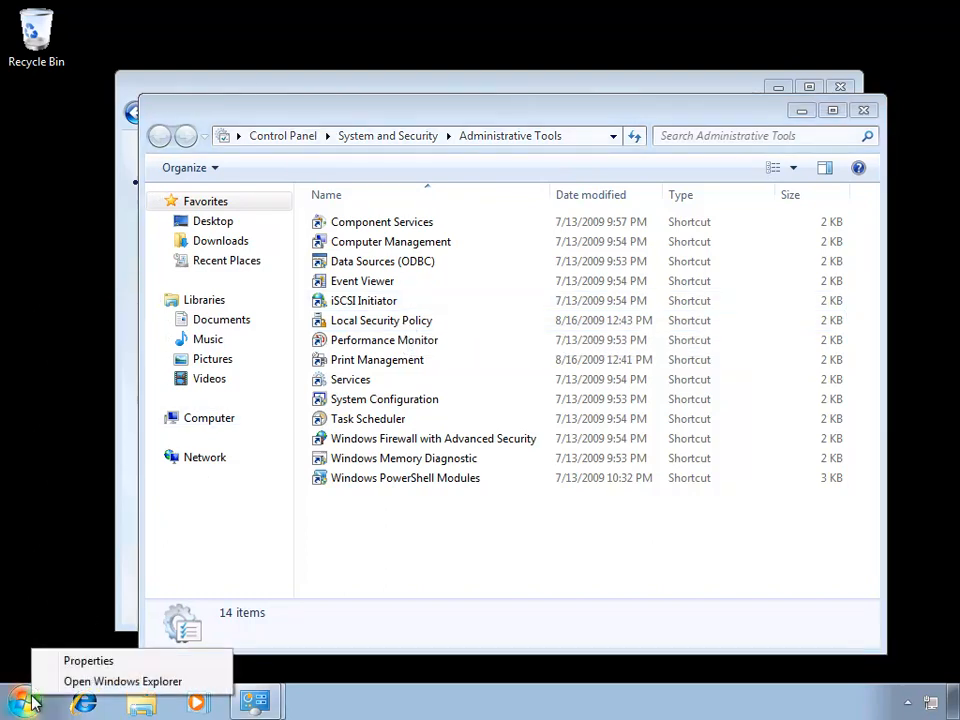
{"action": "left_click", "coordinate": [88, 662]}
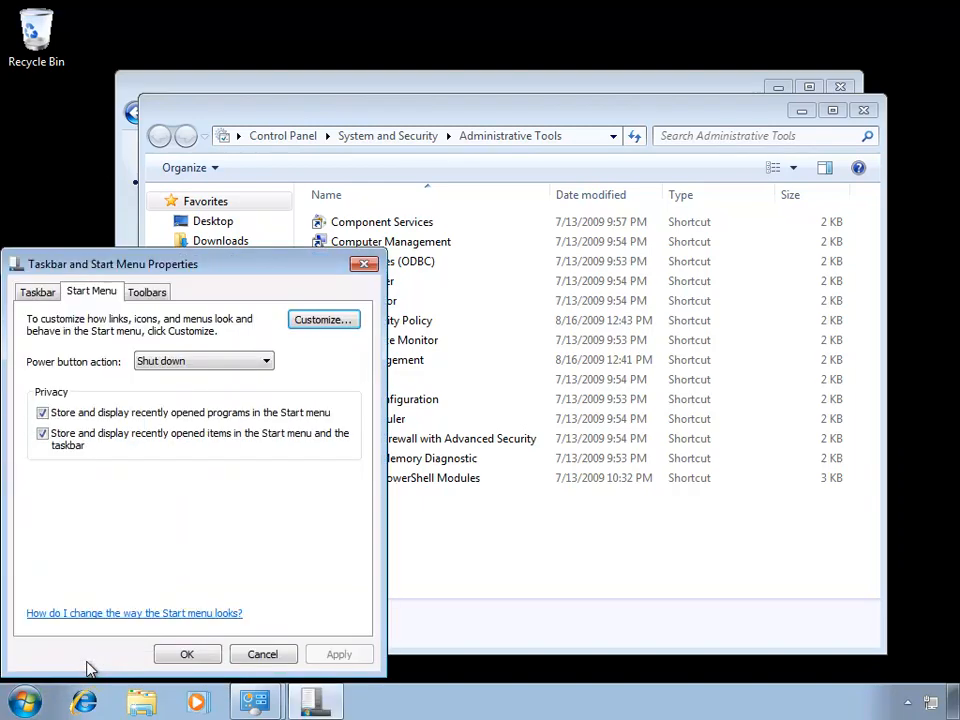
{"action": "left_click", "coordinate": [318, 321]}
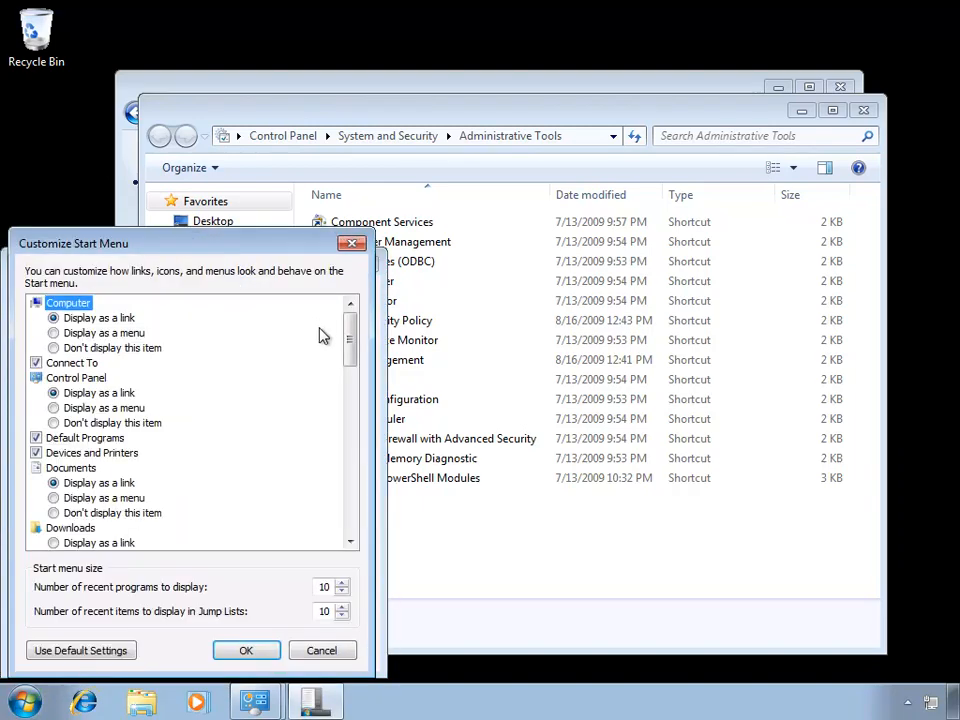
{"action": "left_click_drag", "start_coordinate": [349, 326], "coordinate": [333, 528]}
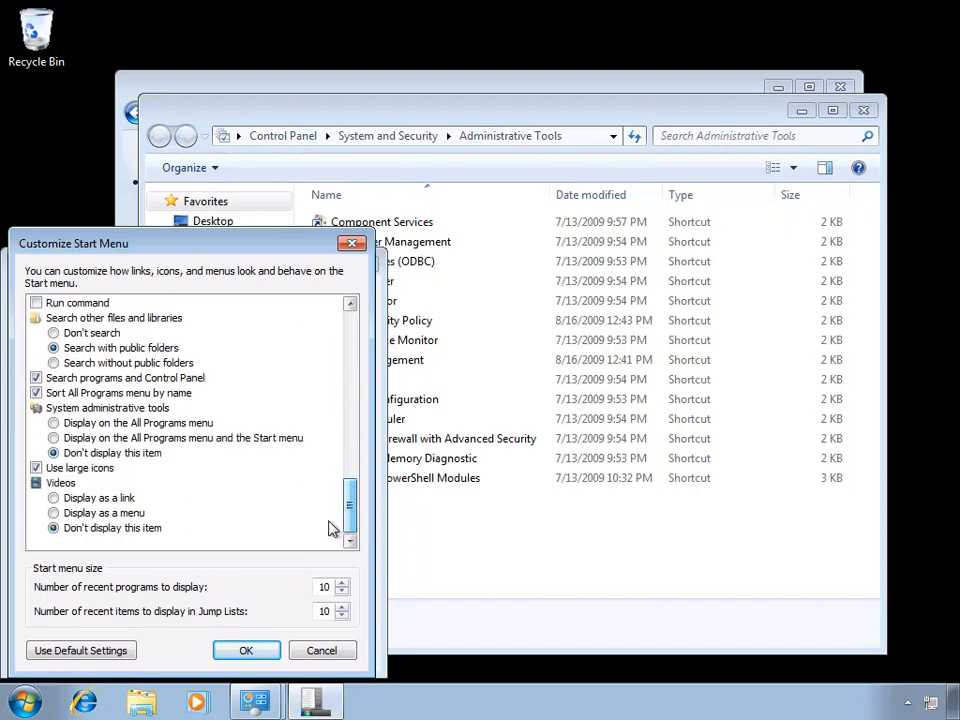
{"action": "left_click", "coordinate": [146, 441]}
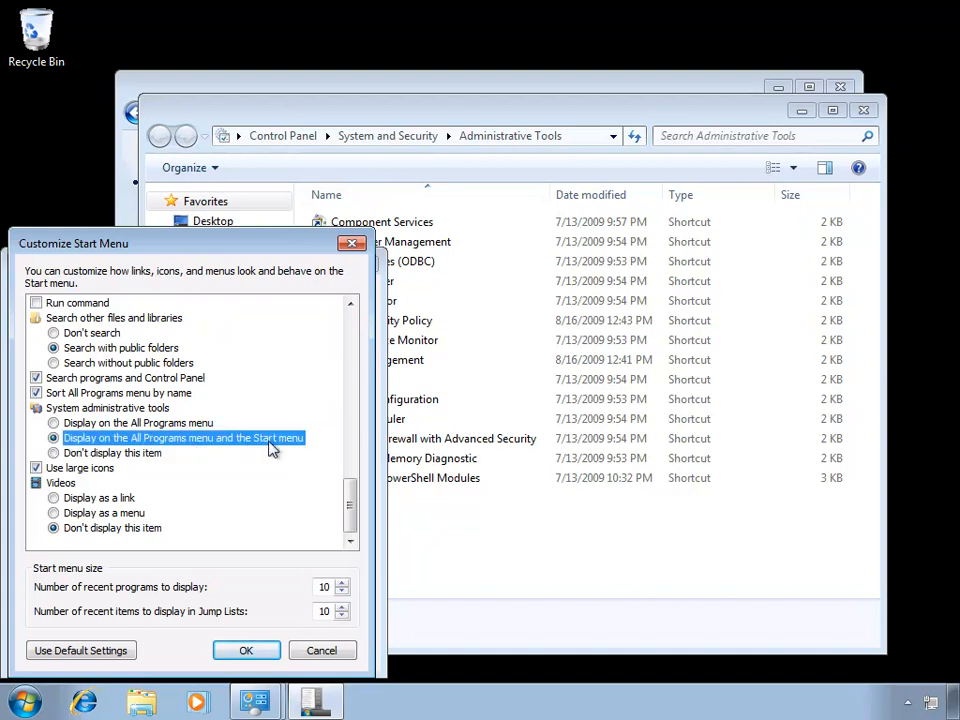
{"action": "left_click", "coordinate": [257, 652]}
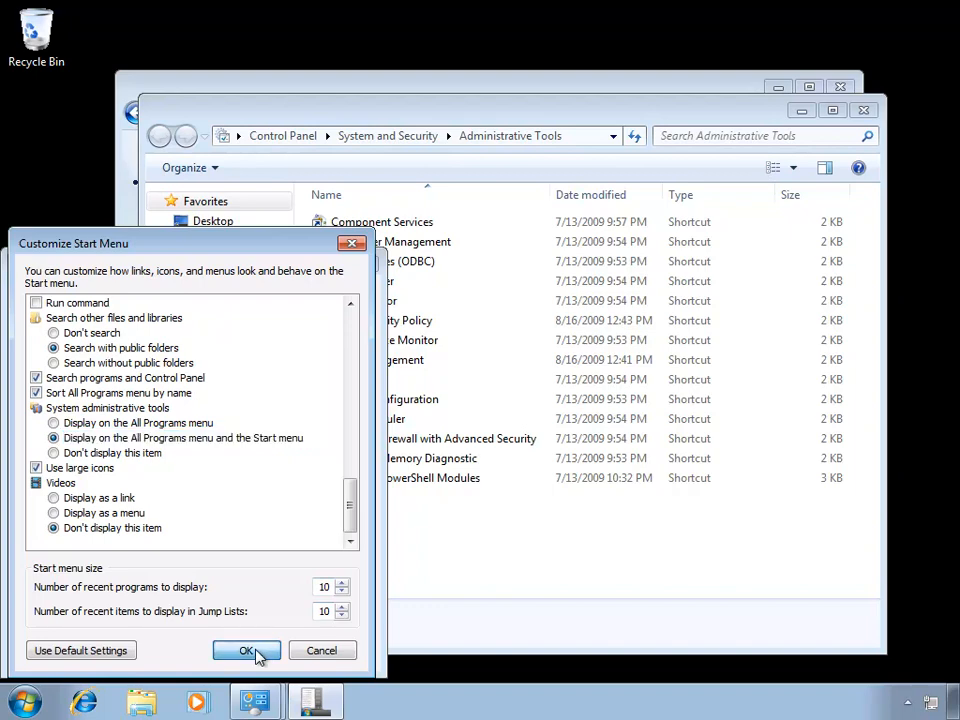
{"action": "left_click", "coordinate": [195, 654]}
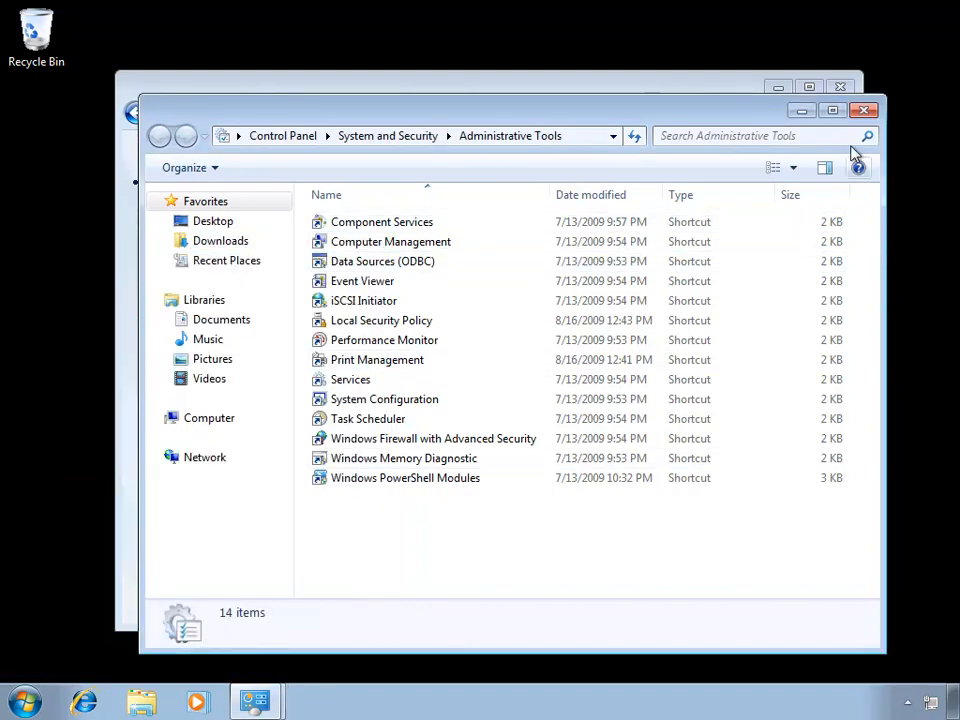
{"action": "left_click", "coordinate": [862, 110]}
{"action": "left_click", "coordinate": [840, 87]}
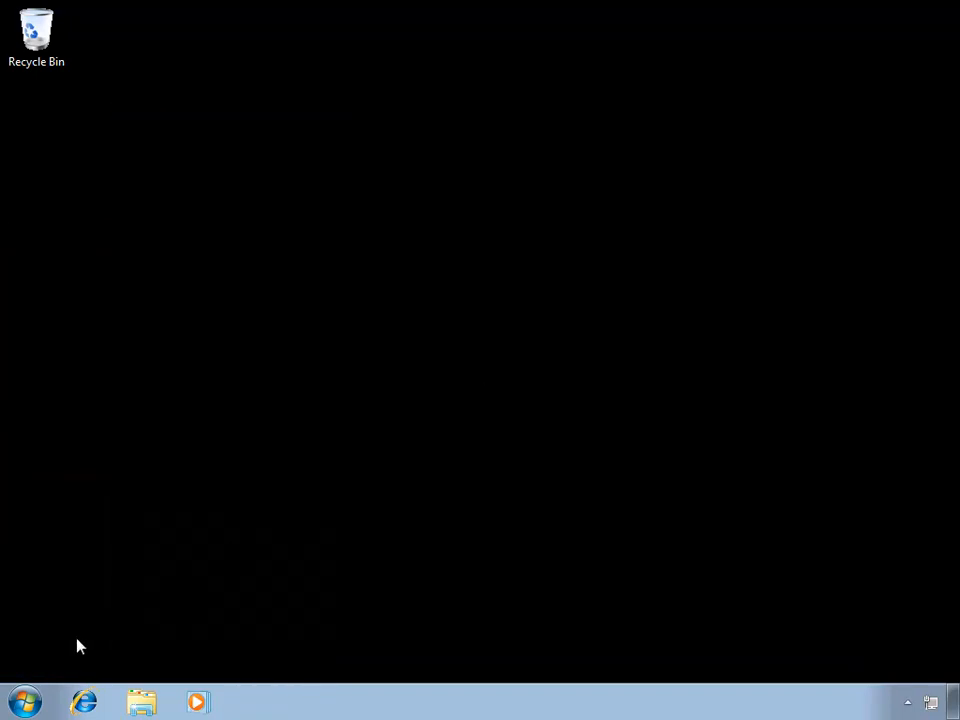
Open Local Security Policy from Administrative Tools in a maximized window and show the Password Policy under Account Policies.
{"action": "left_click", "coordinate": [28, 701]}
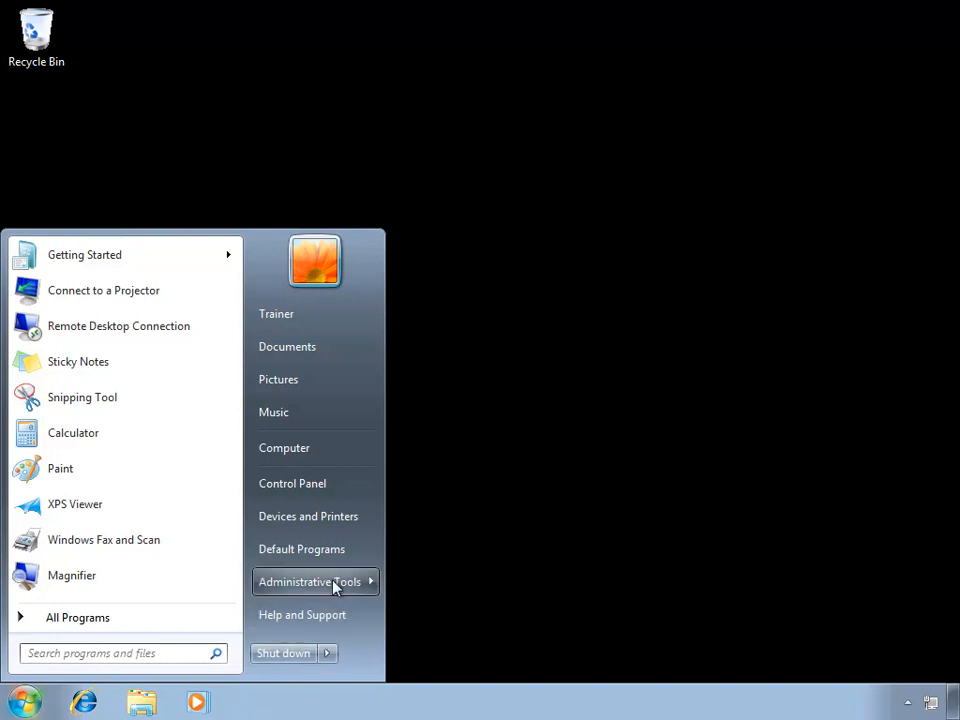
{"action": "mouse_move", "coordinate": [335, 587]}
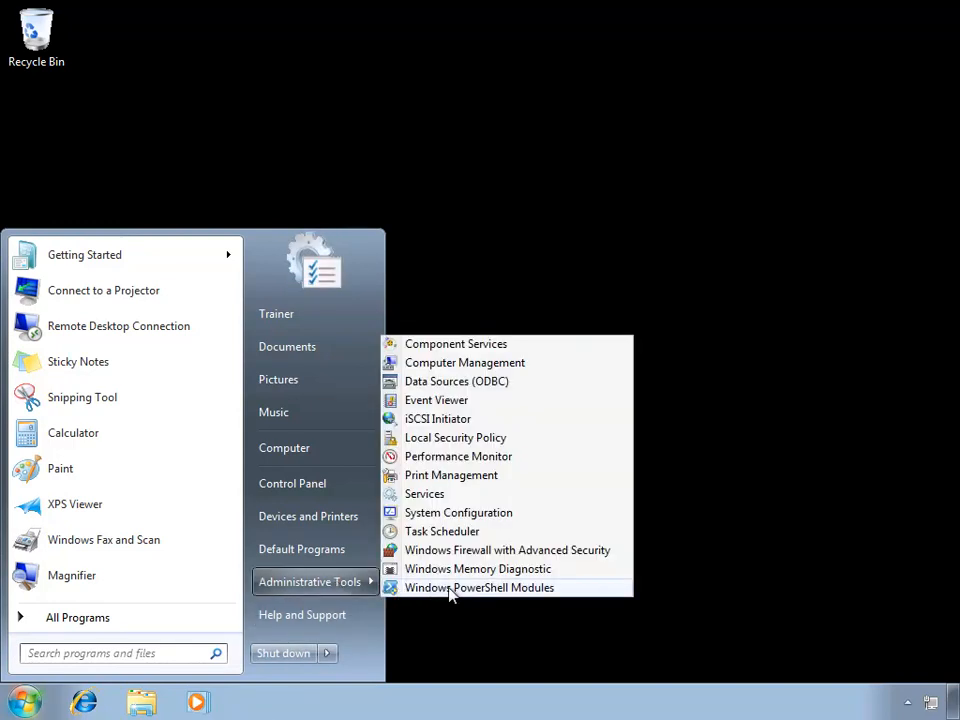
{"action": "left_click", "coordinate": [509, 441]}
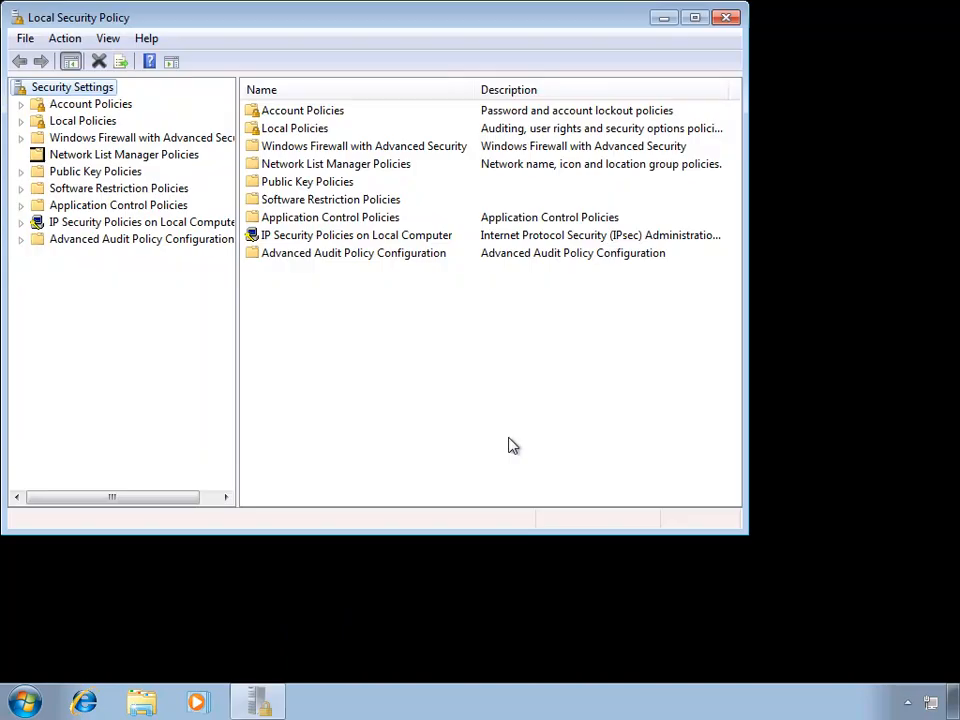
{"action": "left_click", "coordinate": [695, 17]}
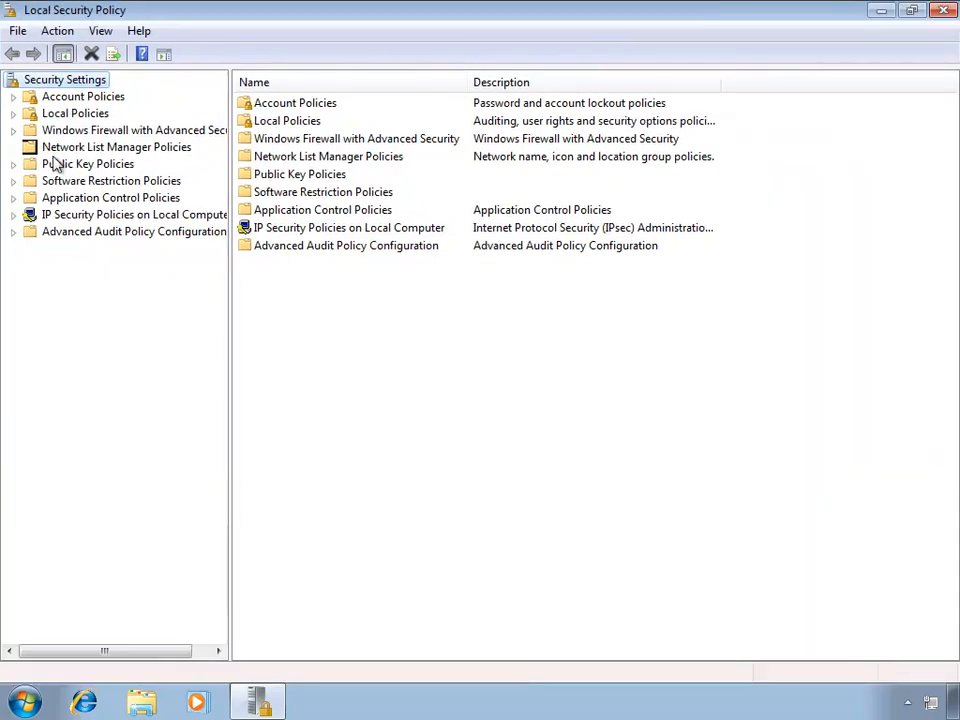
{"action": "left_click", "coordinate": [14, 98]}
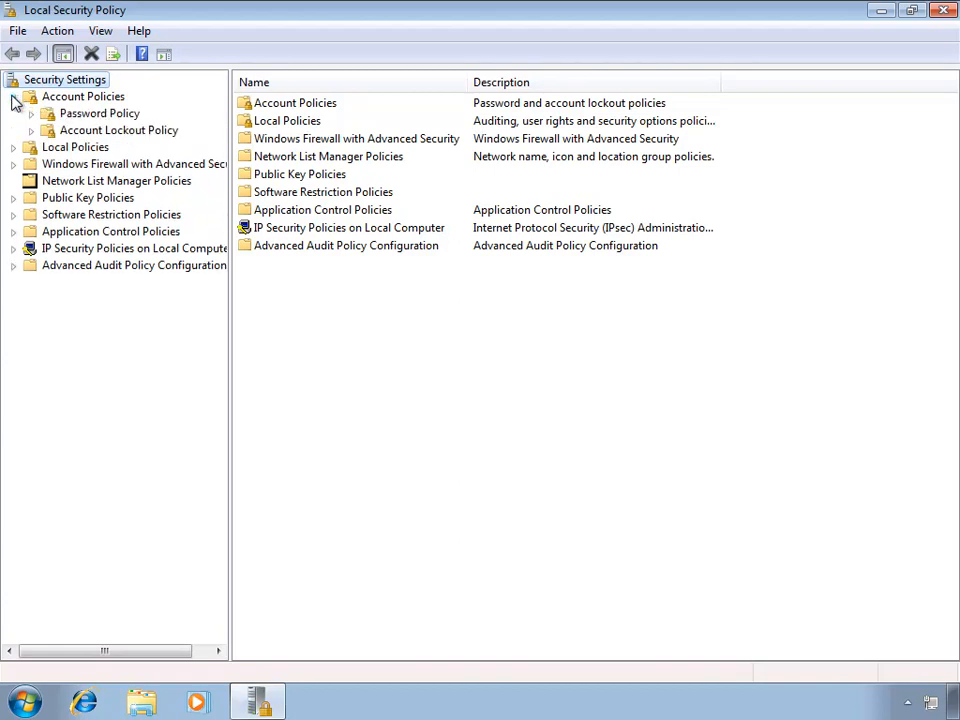
{"action": "left_click", "coordinate": [124, 113]}
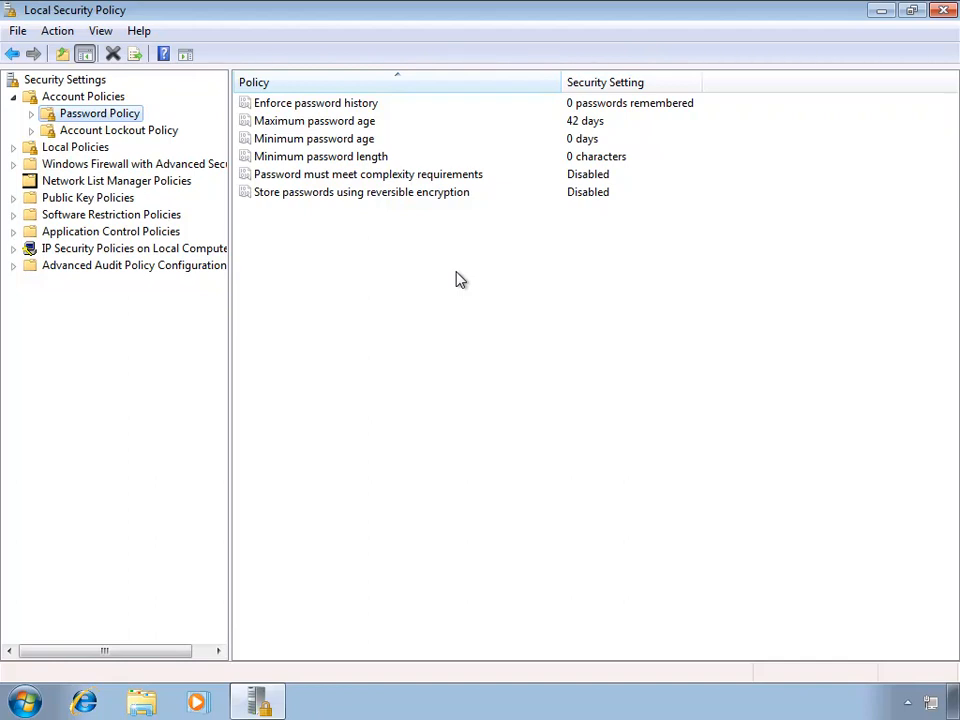
Try setting Enforce password history to 5 passwords remembered, and discard the change.
{"action": "left_click", "coordinate": [388, 108]}
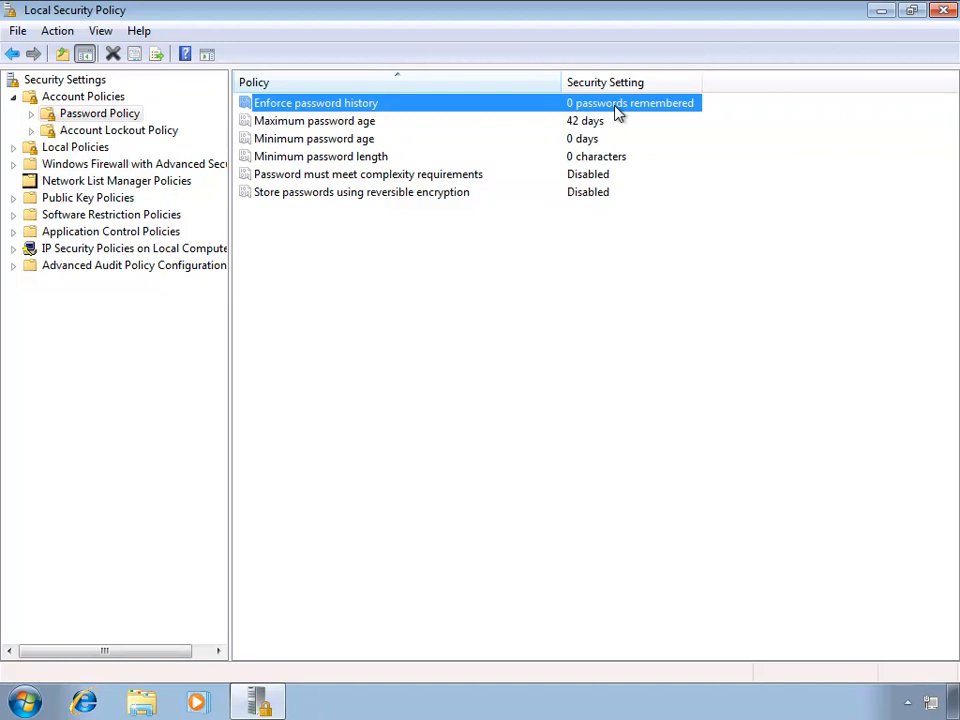
{"action": "right_click", "coordinate": [617, 113]}
{"action": "left_click", "coordinate": [677, 120]}
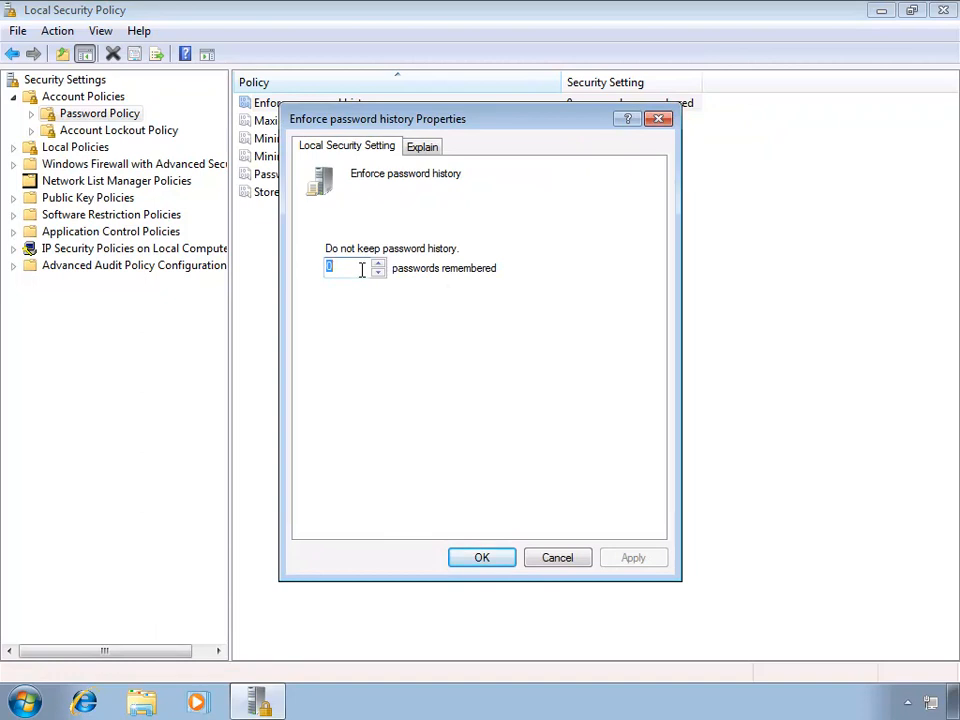
{"action": "type", "text": "5"}
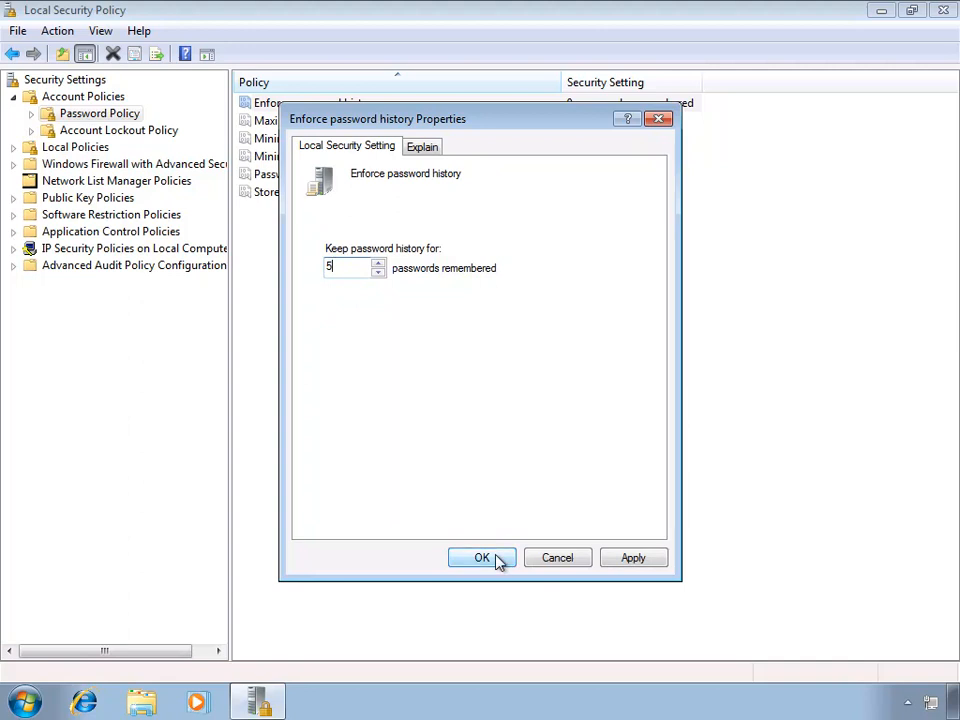
{"action": "left_click", "coordinate": [560, 566]}
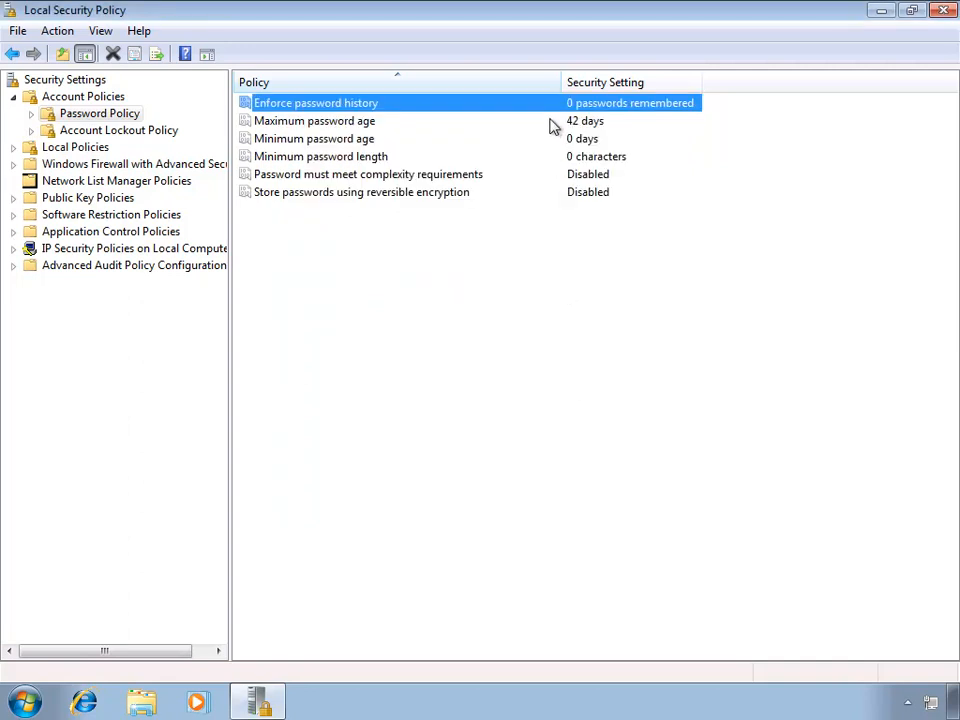
Review the maximum password age, minimum password age, minimum password length and complexity requirements policies in turn.
{"action": "left_click", "coordinate": [386, 121]}
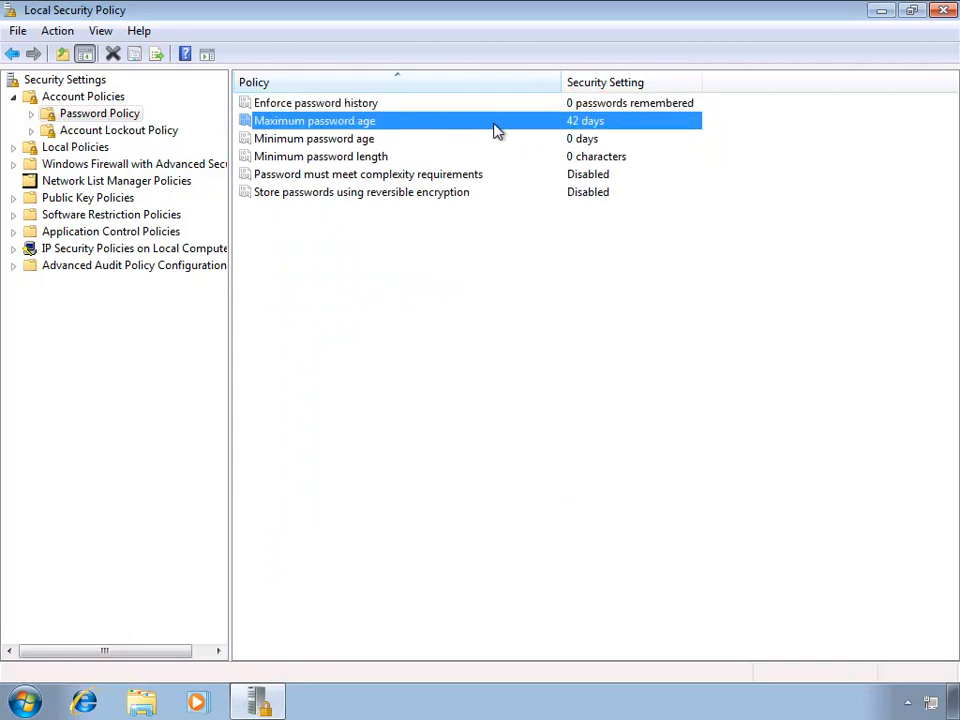
{"action": "left_click", "coordinate": [623, 143]}
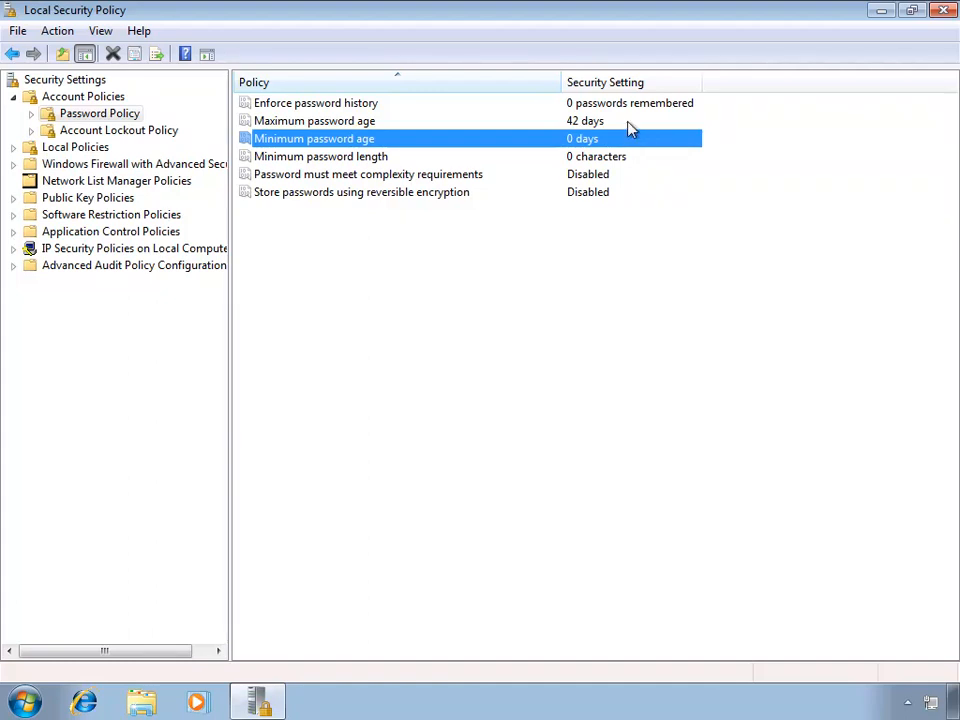
{"action": "left_click", "coordinate": [627, 121]}
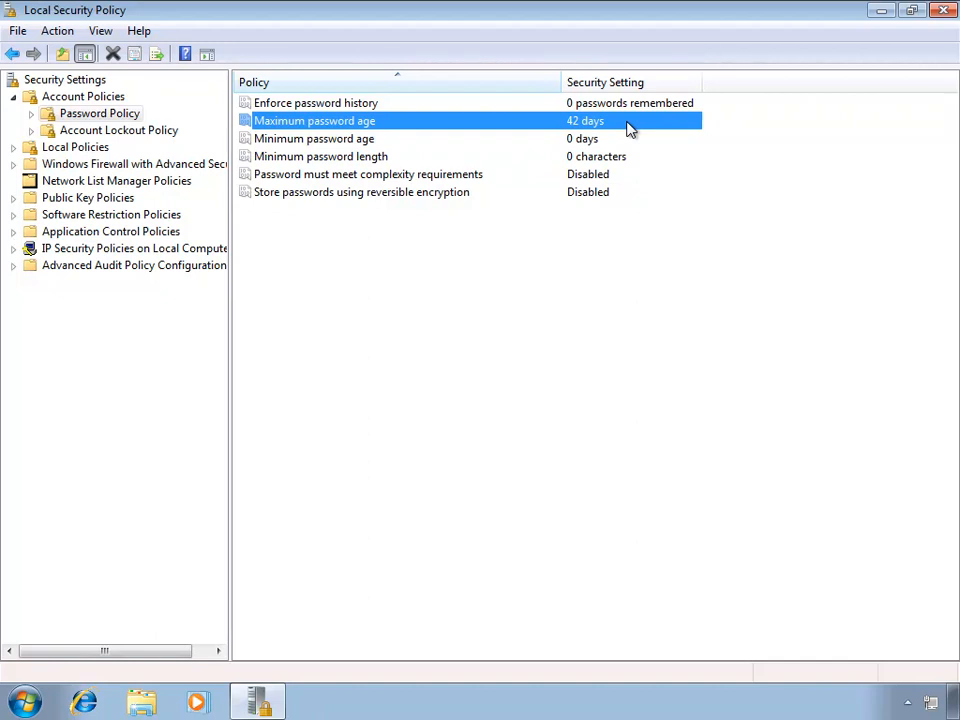
{"action": "left_click", "coordinate": [627, 140]}
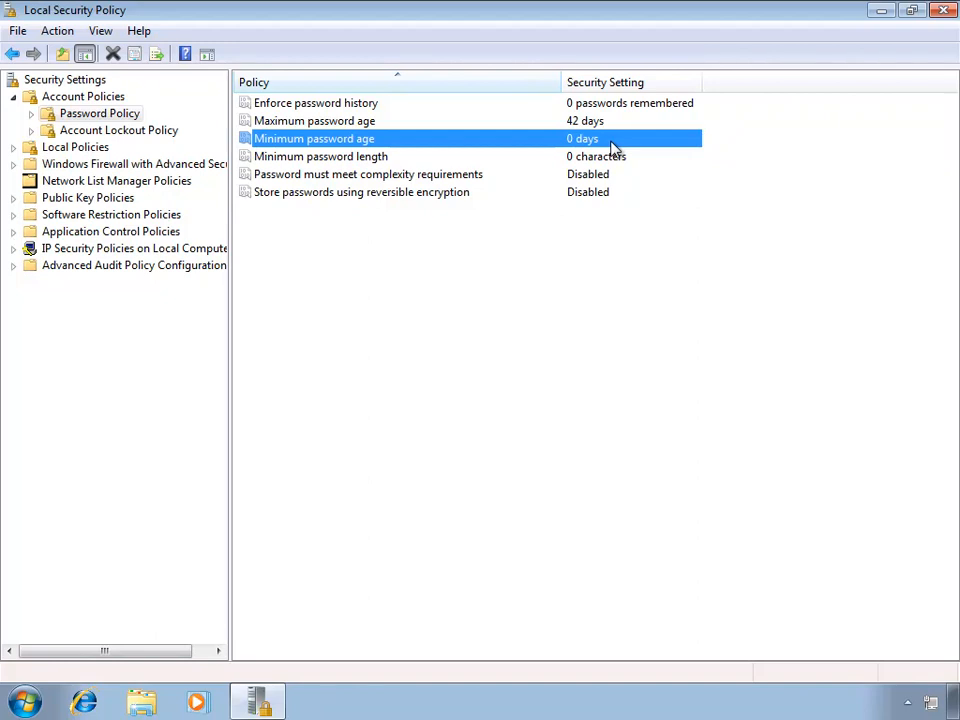
{"action": "left_click", "coordinate": [640, 159]}
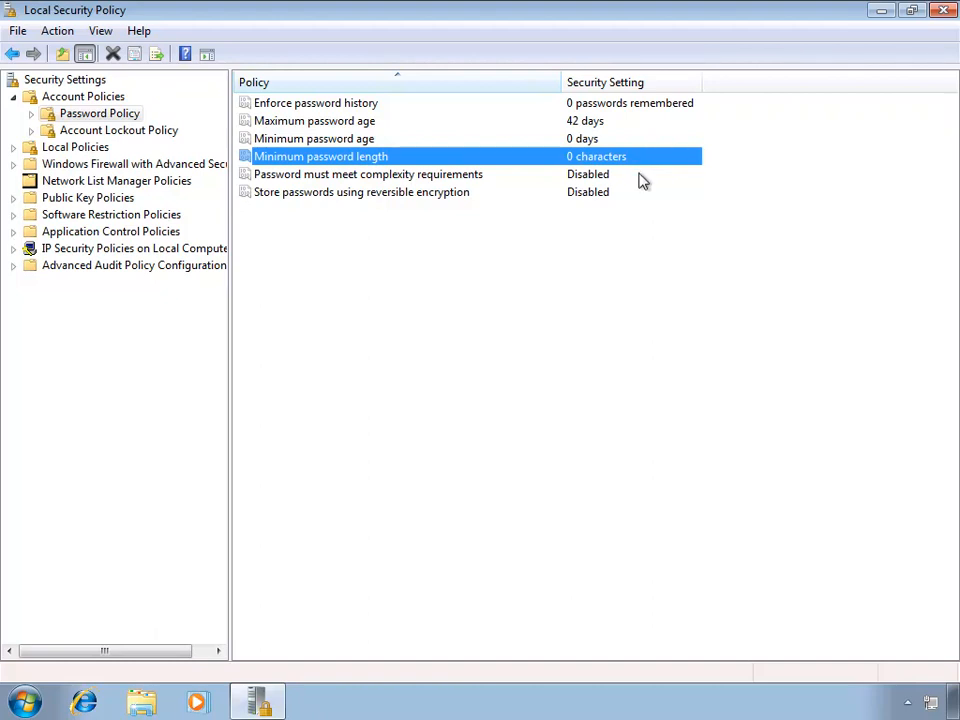
{"action": "left_click", "coordinate": [642, 176]}
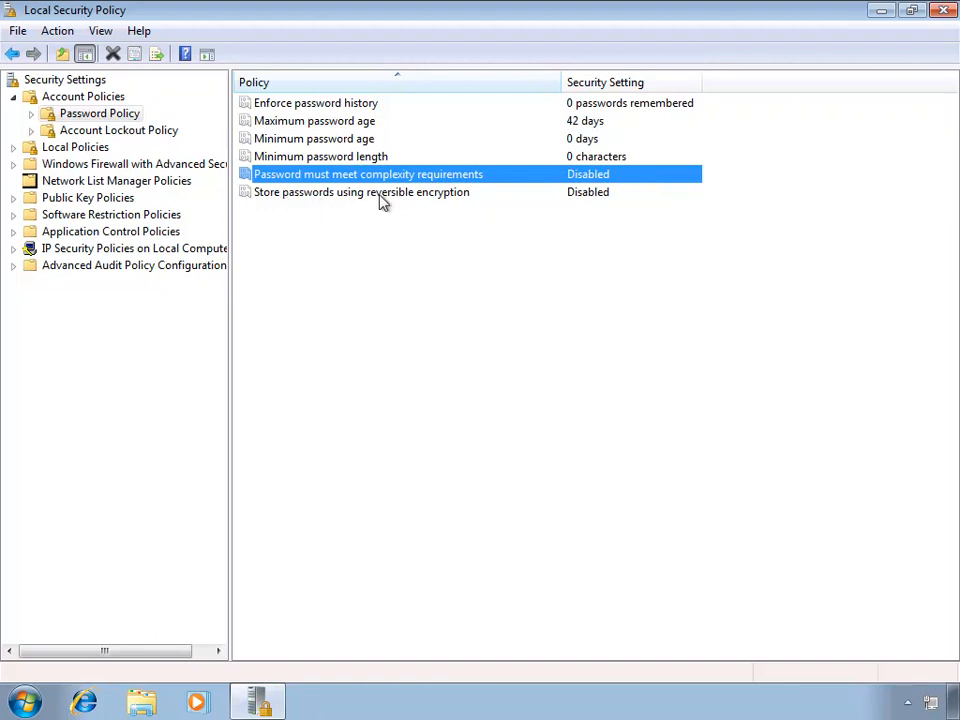
Review the Store passwords using reversible encryption policy, and close Local Security Policy.
{"action": "left_click", "coordinate": [463, 198]}
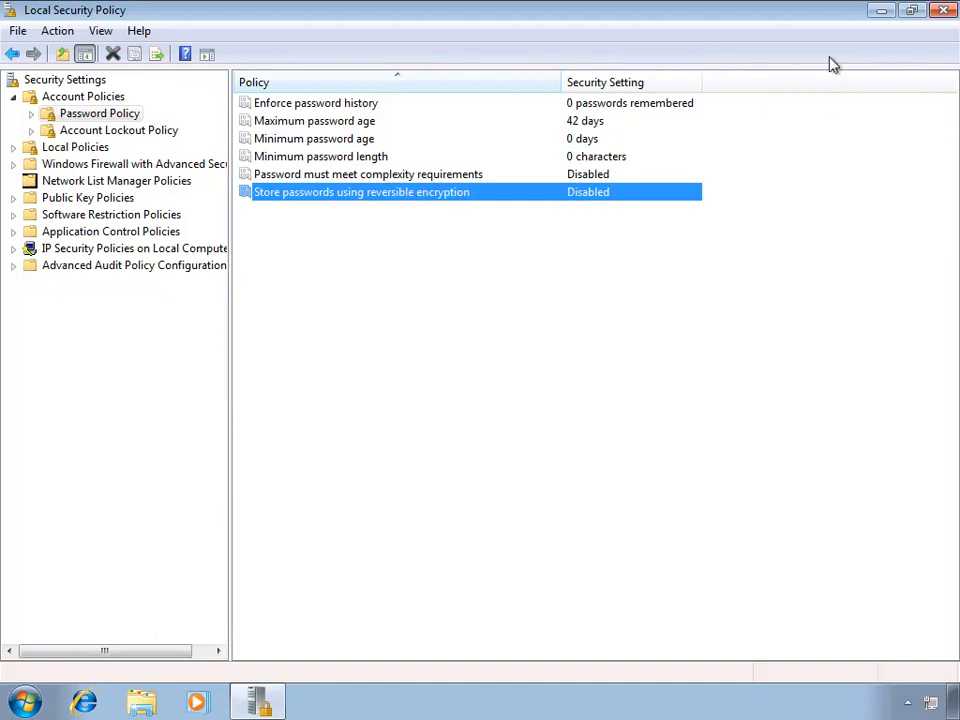
{"action": "left_click", "coordinate": [943, 10]}
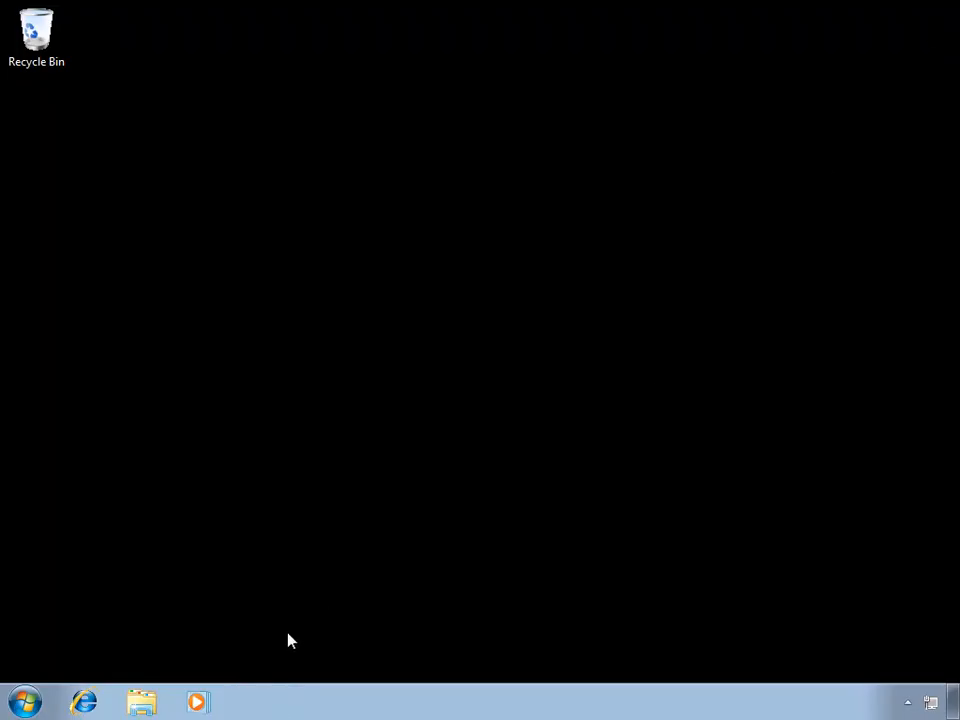
Show the local Groups in a maximized Computer Management window, with the Name and Description columns widened to fit their text.
{"action": "right_click", "coordinate": [27, 704]}
{"action": "left_click", "coordinate": [27, 704]}
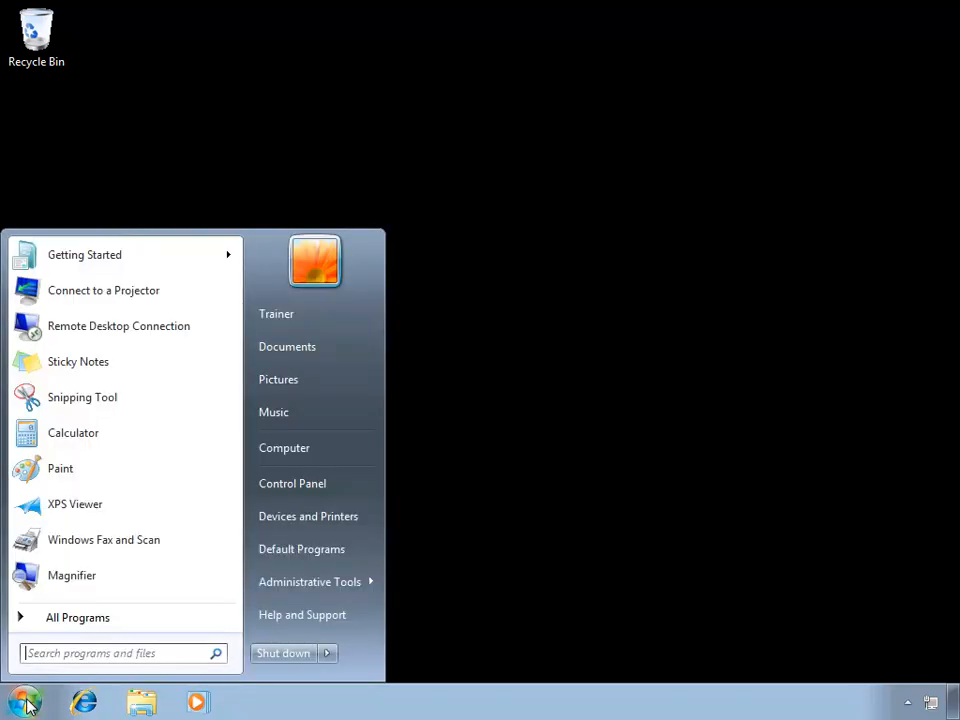
{"action": "right_click", "coordinate": [347, 452]}
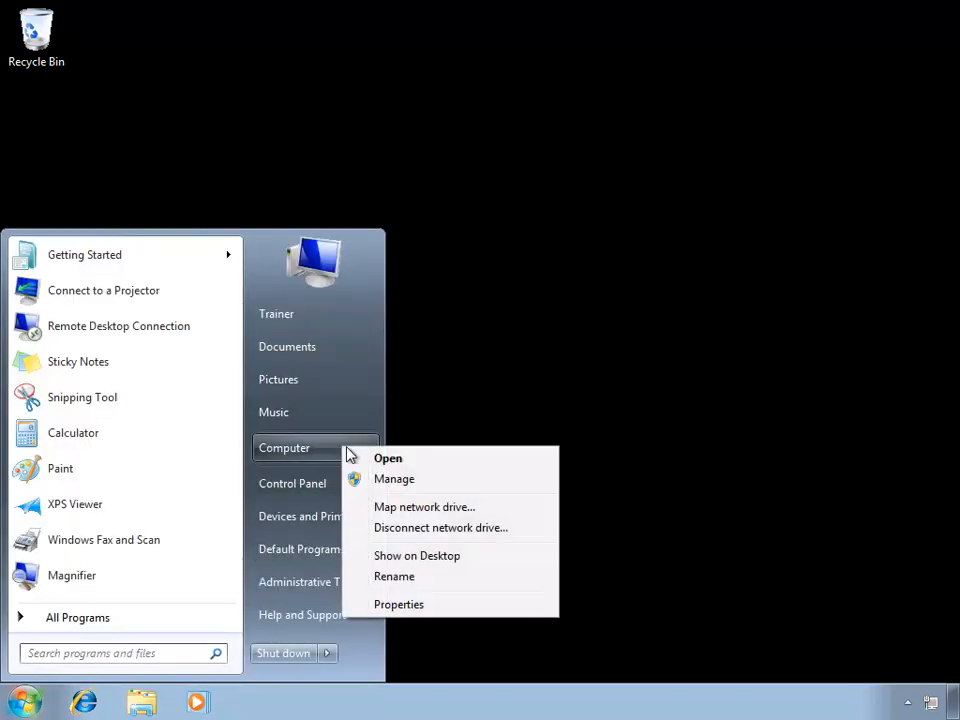
{"action": "left_click", "coordinate": [412, 482]}
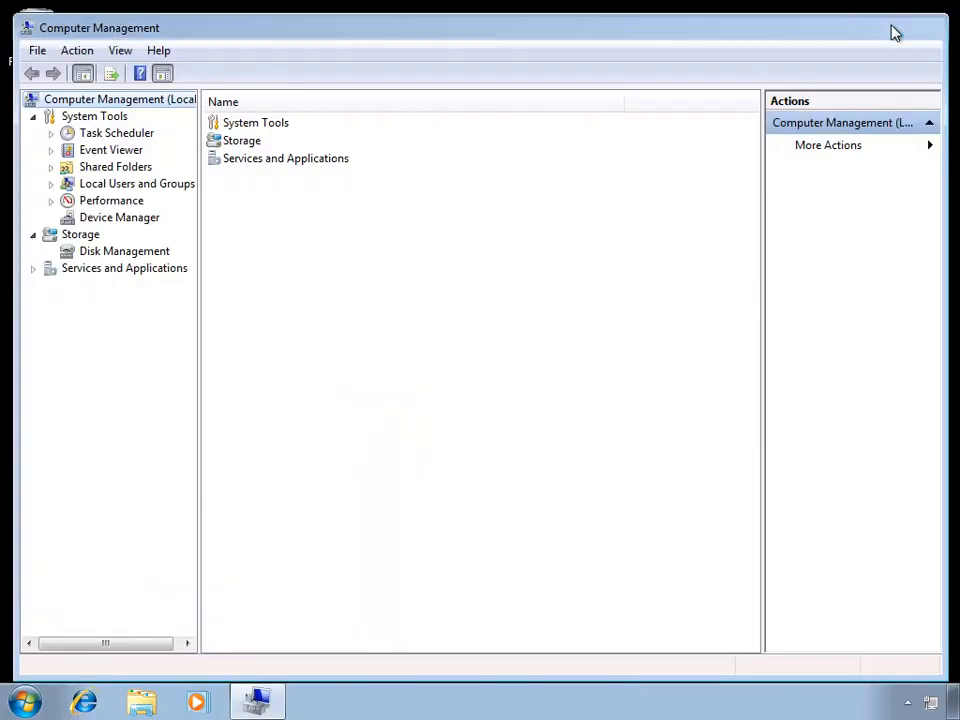
{"action": "left_click", "coordinate": [895, 33]}
{"action": "left_click", "coordinate": [30, 167]}
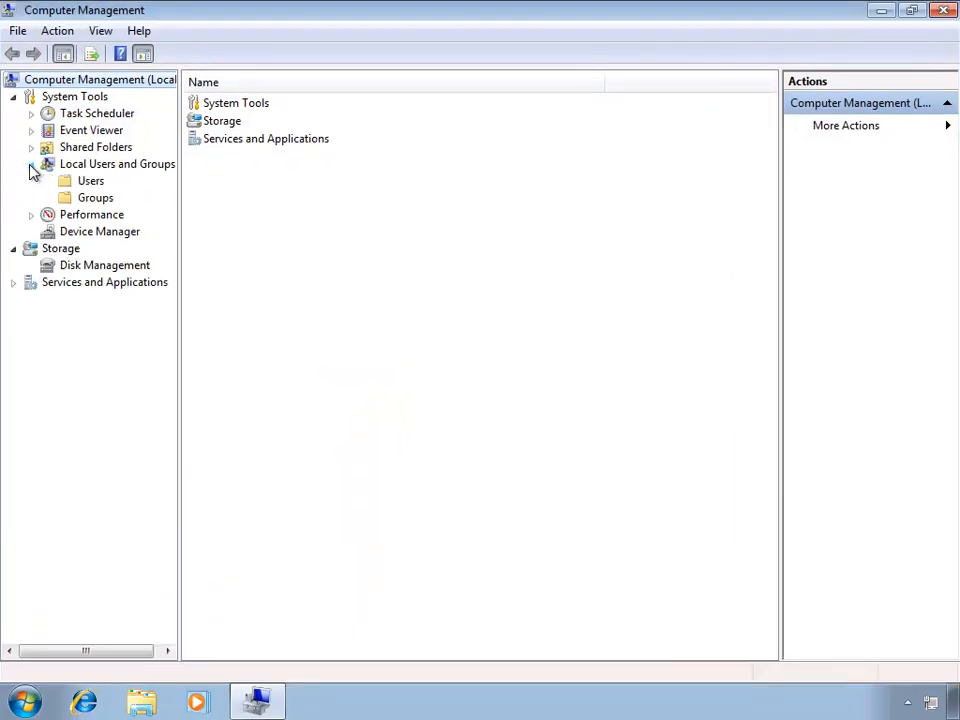
{"action": "left_click", "coordinate": [104, 199]}
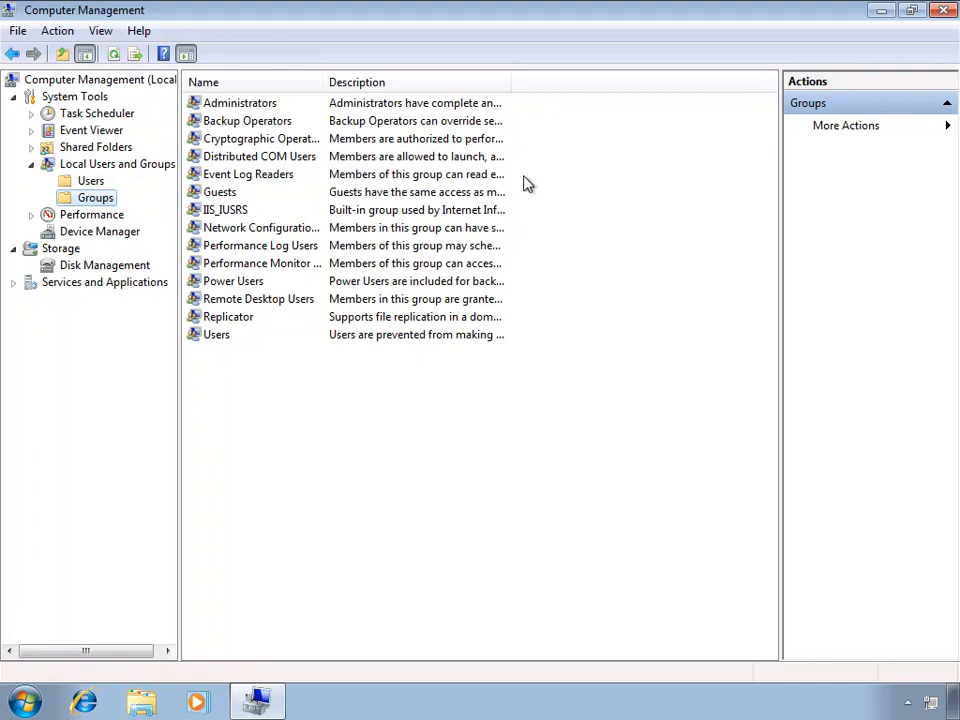
{"action": "left_click_drag", "start_coordinate": [325, 77], "coordinate": [386, 79]}
{"action": "double_click", "coordinate": [546, 78]}
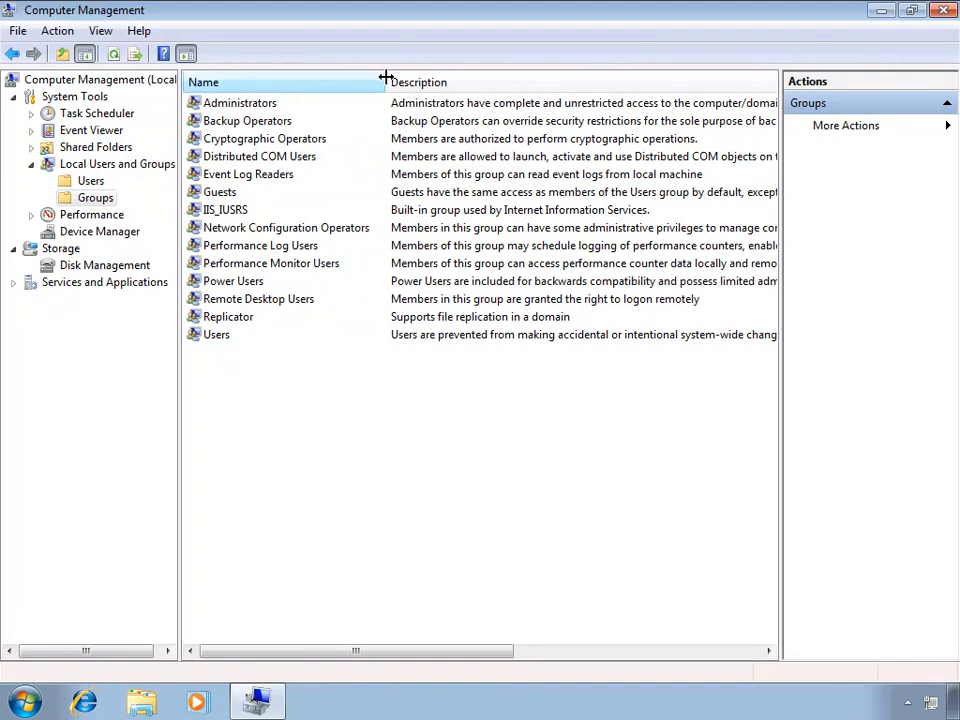
Review the description of each built-in local group in turn, from Administrators through to Users.
{"action": "left_click", "coordinate": [280, 104]}
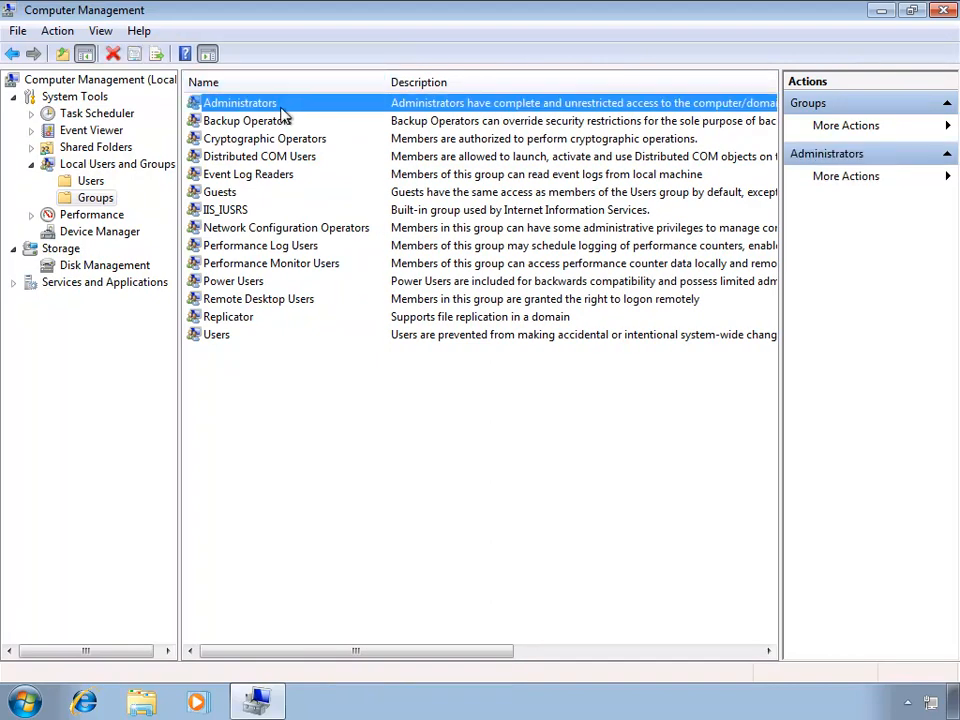
{"action": "left_click", "coordinate": [352, 122]}
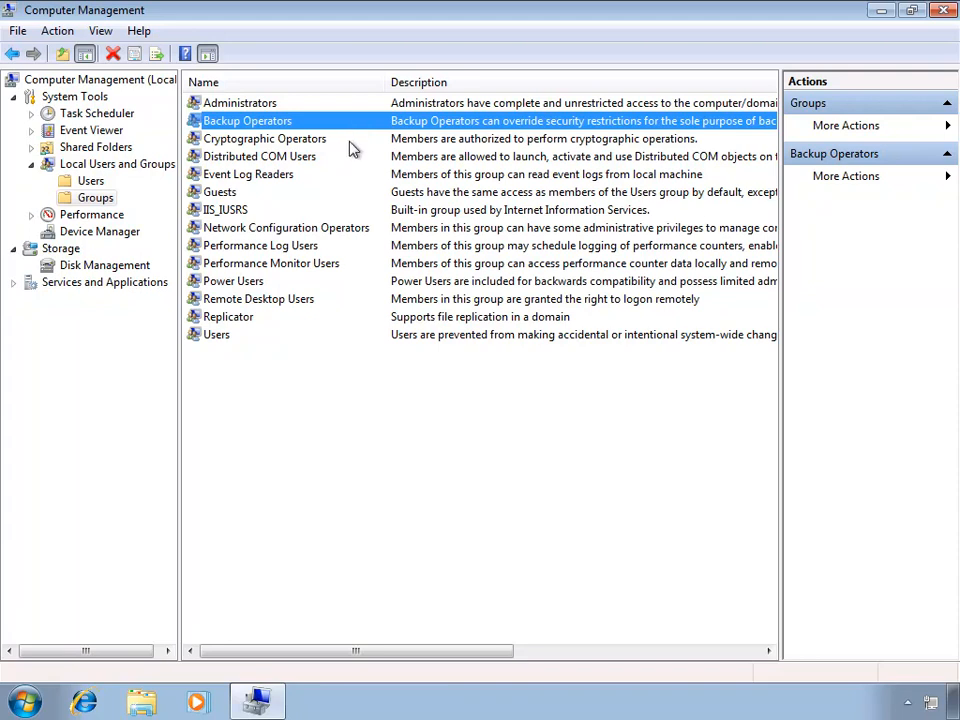
{"action": "left_click", "coordinate": [356, 148]}
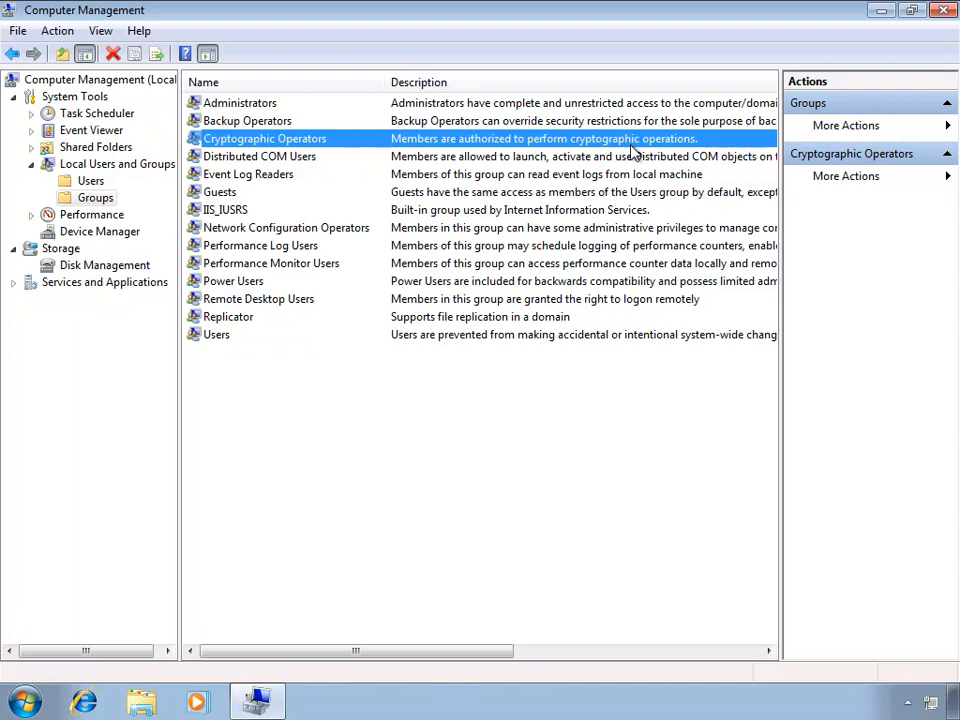
{"action": "left_click", "coordinate": [350, 159]}
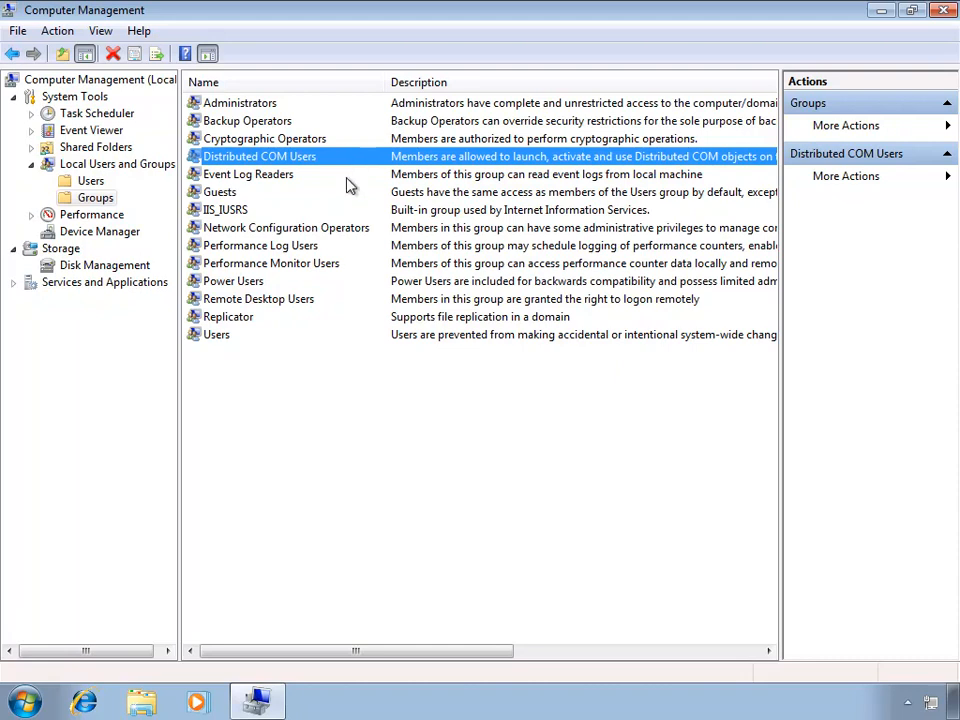
{"action": "left_click", "coordinate": [348, 180]}
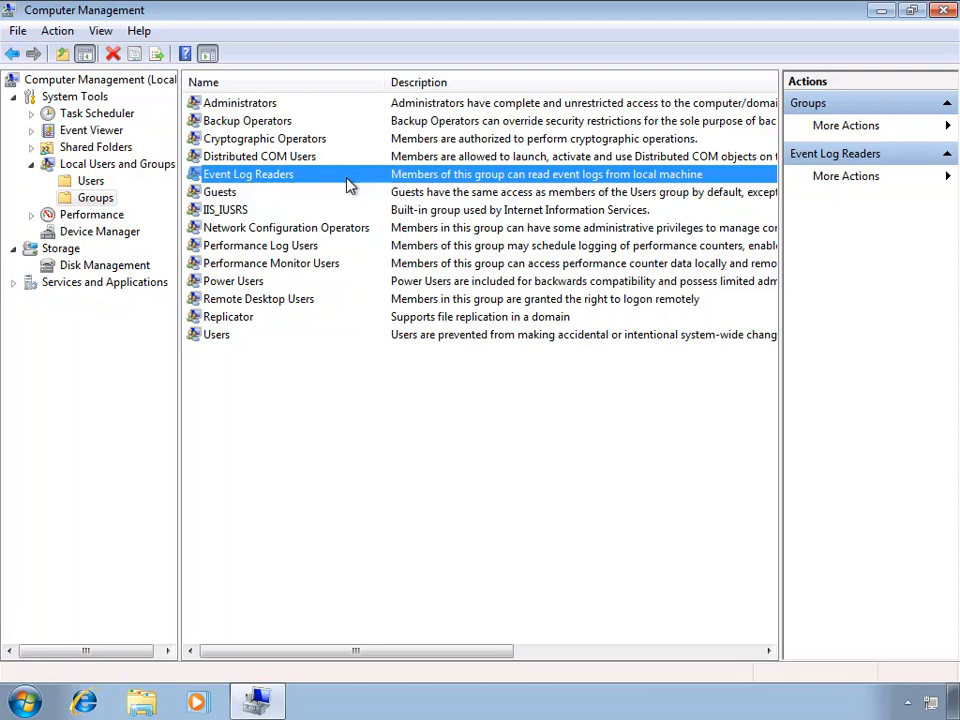
{"action": "left_click", "coordinate": [343, 194]}
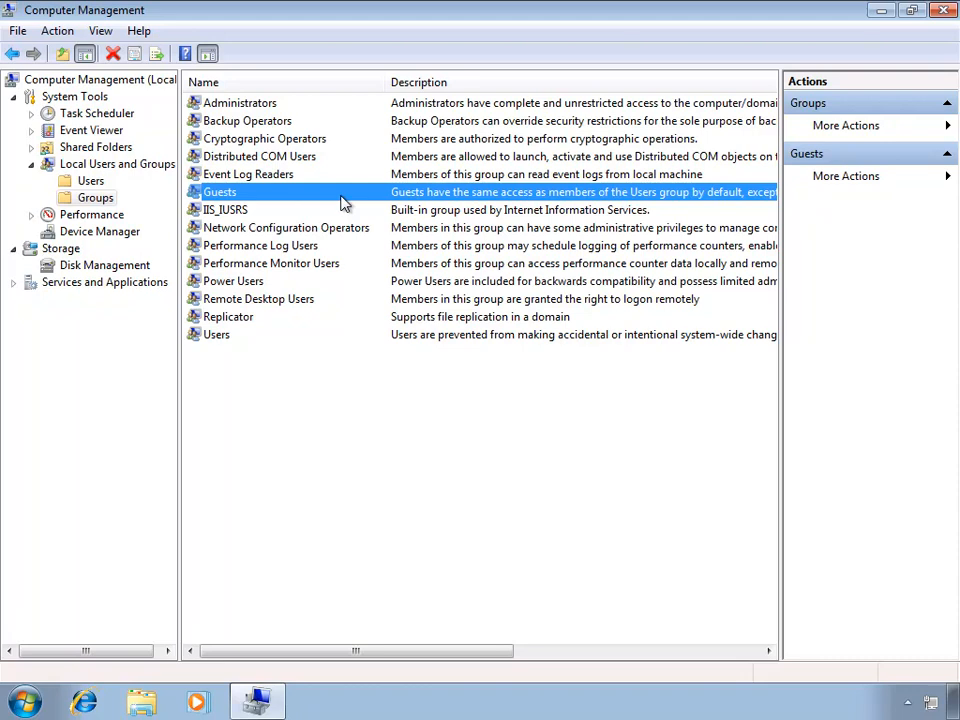
{"action": "left_click", "coordinate": [342, 210]}
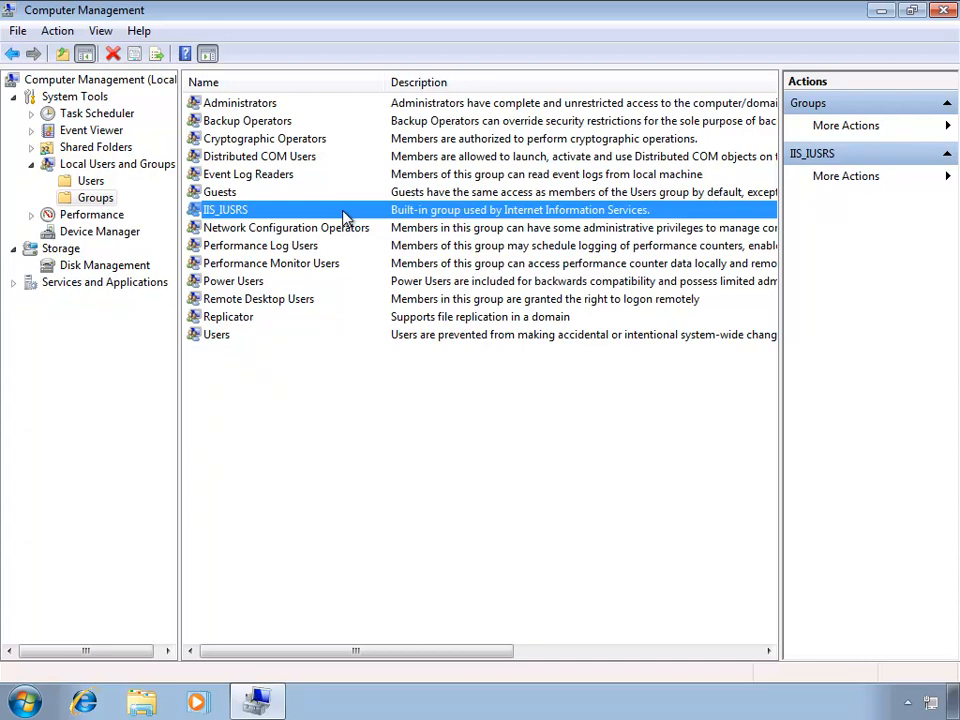
{"action": "left_click", "coordinate": [360, 233]}
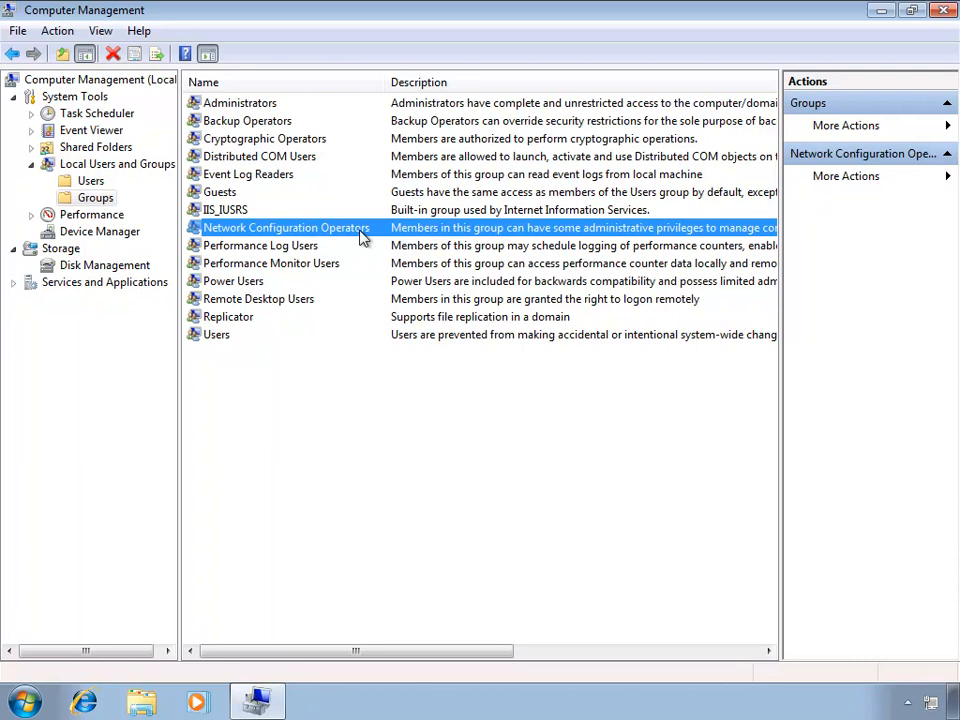
{"action": "left_click", "coordinate": [363, 256]}
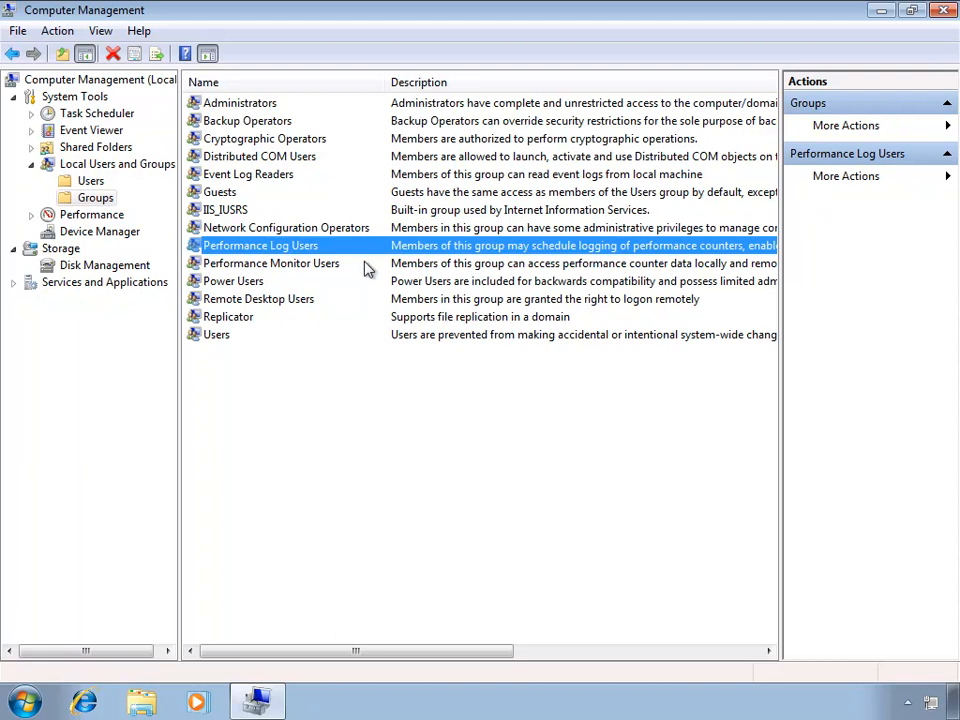
{"action": "left_click", "coordinate": [365, 265]}
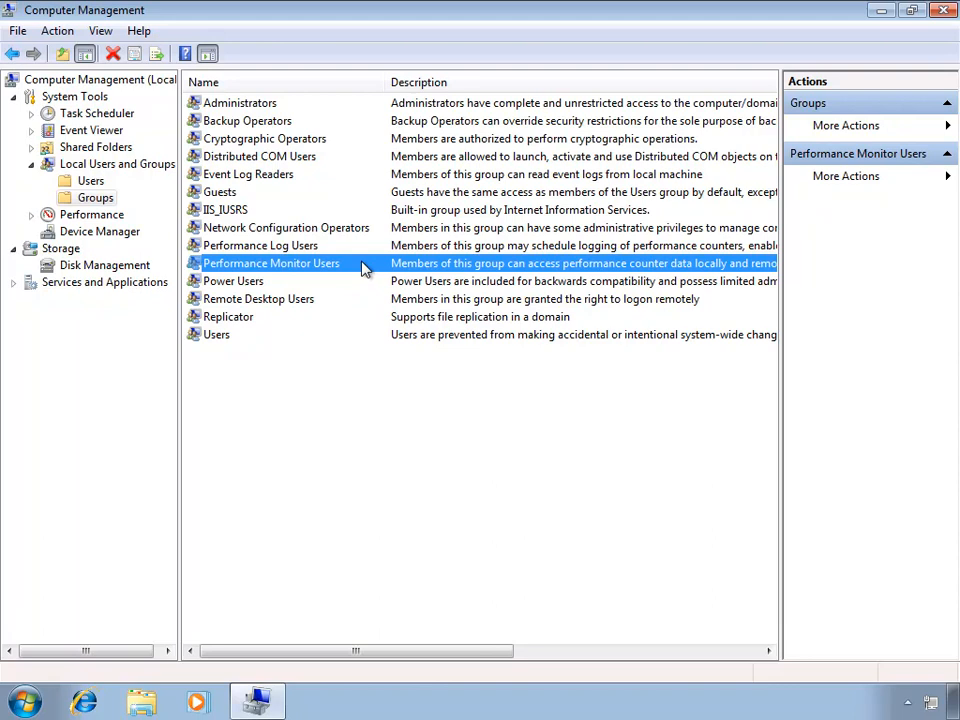
{"action": "left_click", "coordinate": [363, 290]}
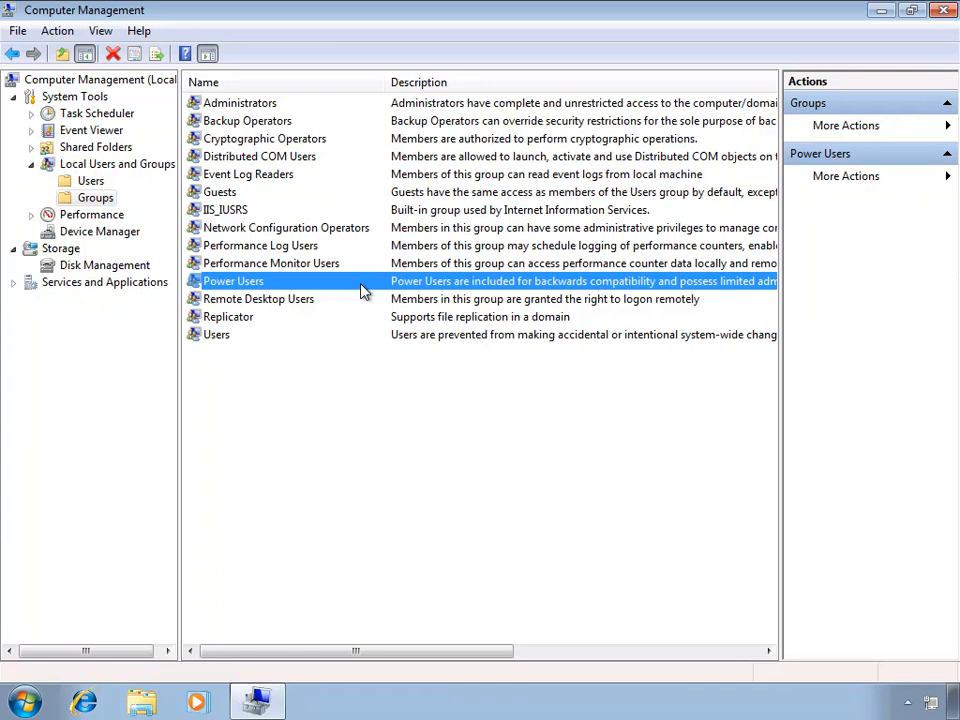
{"action": "left_click", "coordinate": [356, 304]}
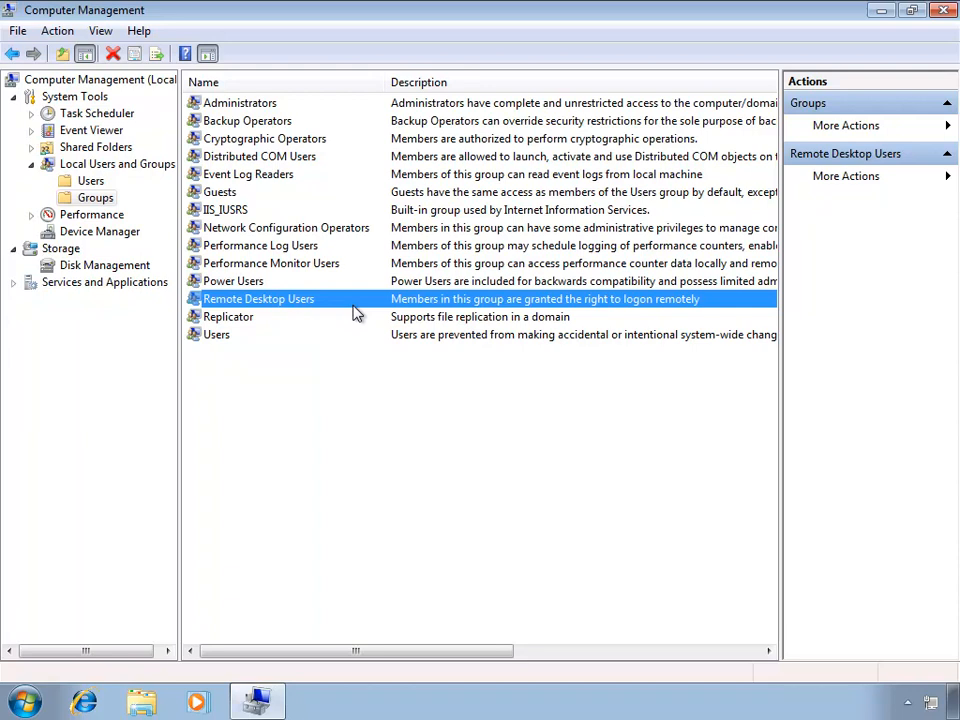
{"action": "left_click", "coordinate": [352, 320]}
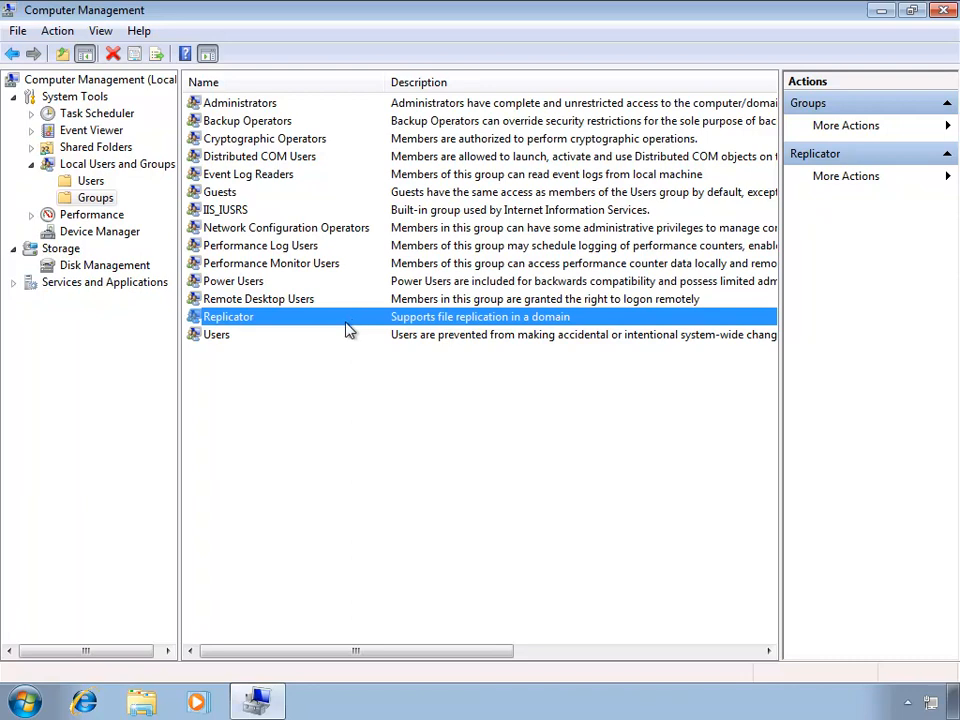
{"action": "left_click", "coordinate": [341, 340]}
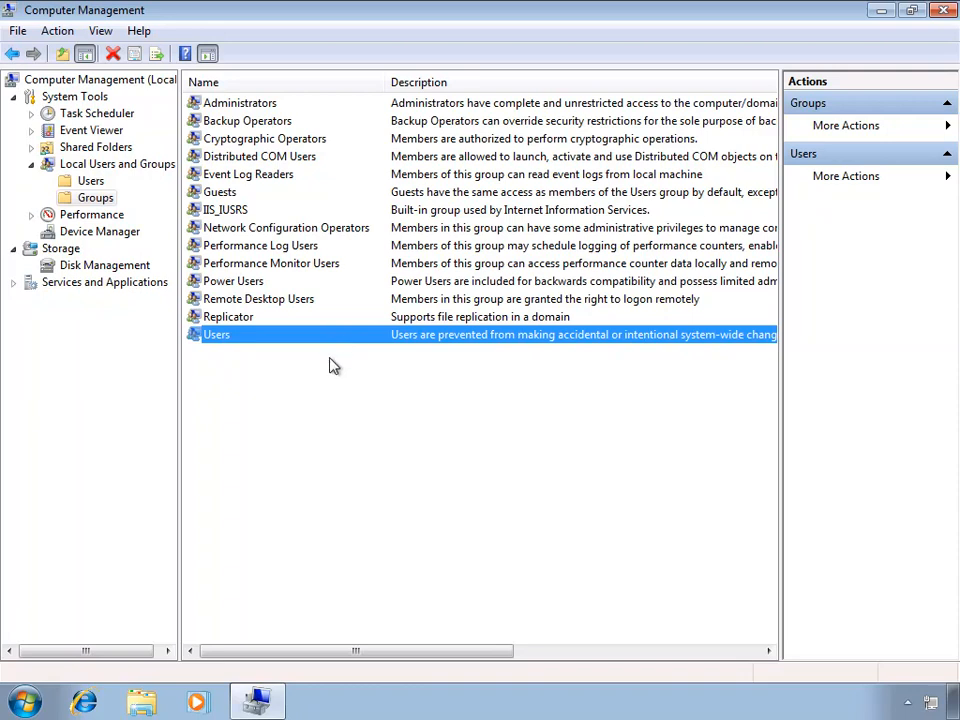
Start a new local group named Sales without a description, and open the user selection for its members.
{"action": "right_click", "coordinate": [333, 366]}
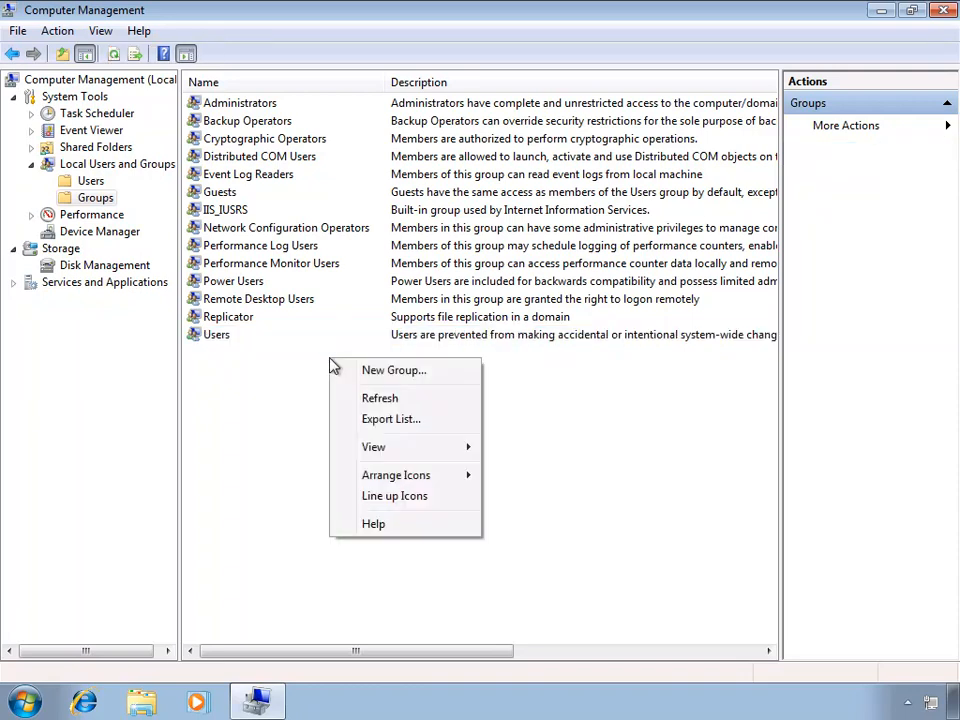
{"action": "left_click", "coordinate": [437, 372]}
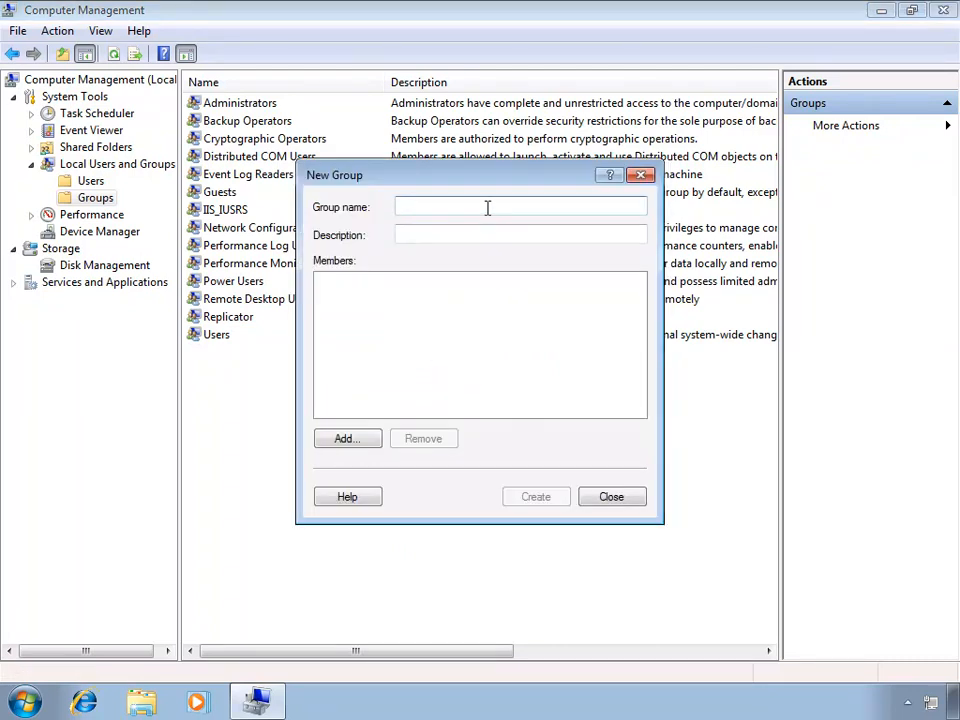
{"action": "type", "text": "Sales"}
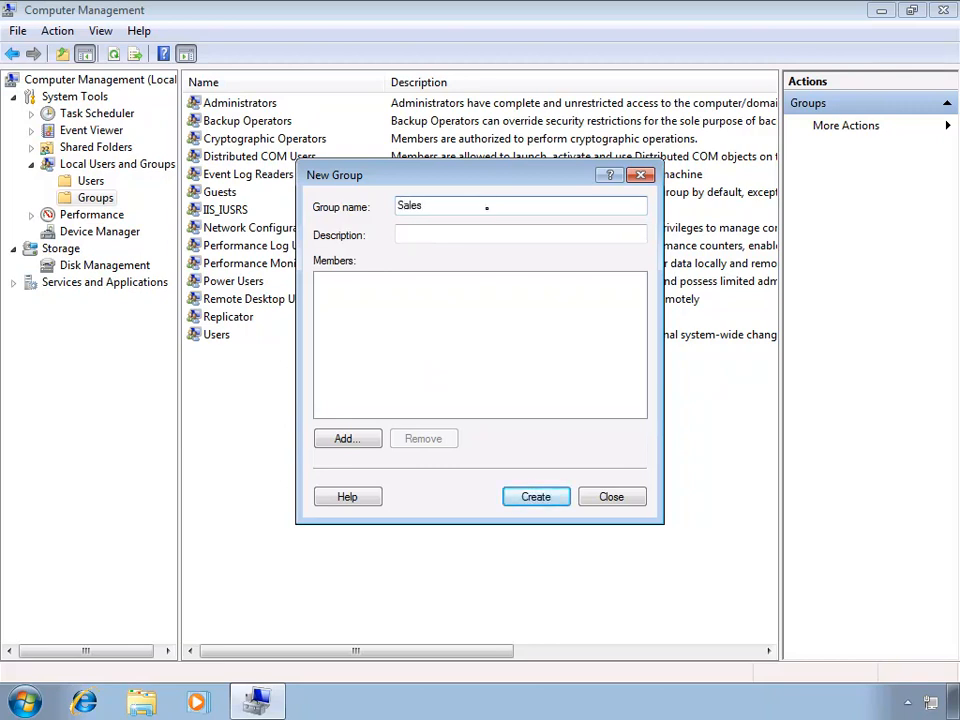
{"action": "left_click", "coordinate": [526, 236]}
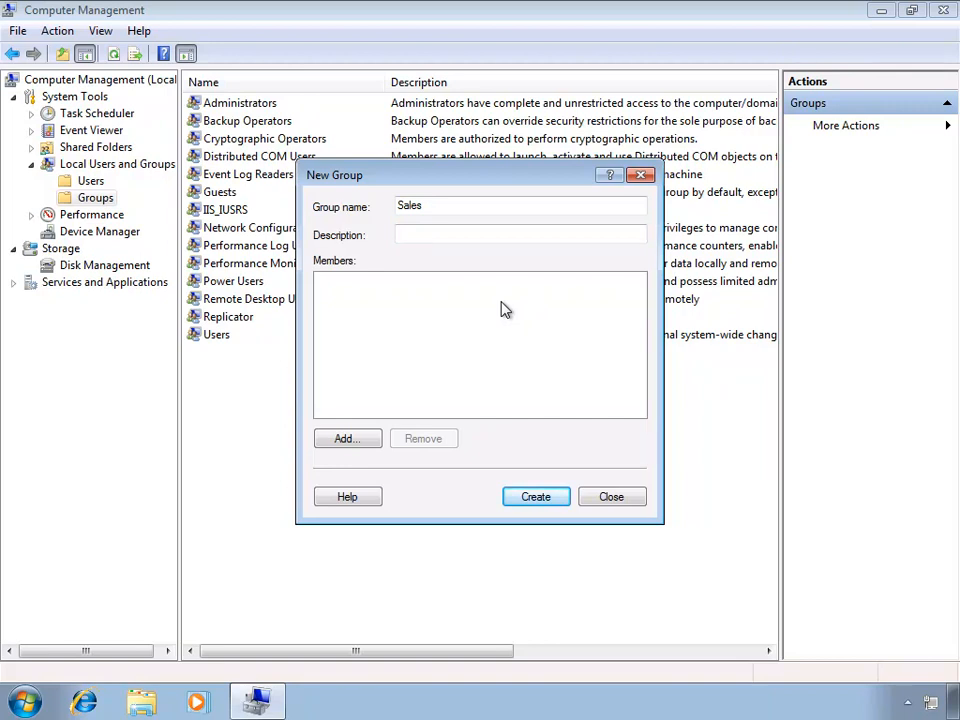
{"action": "left_click", "coordinate": [365, 441]}
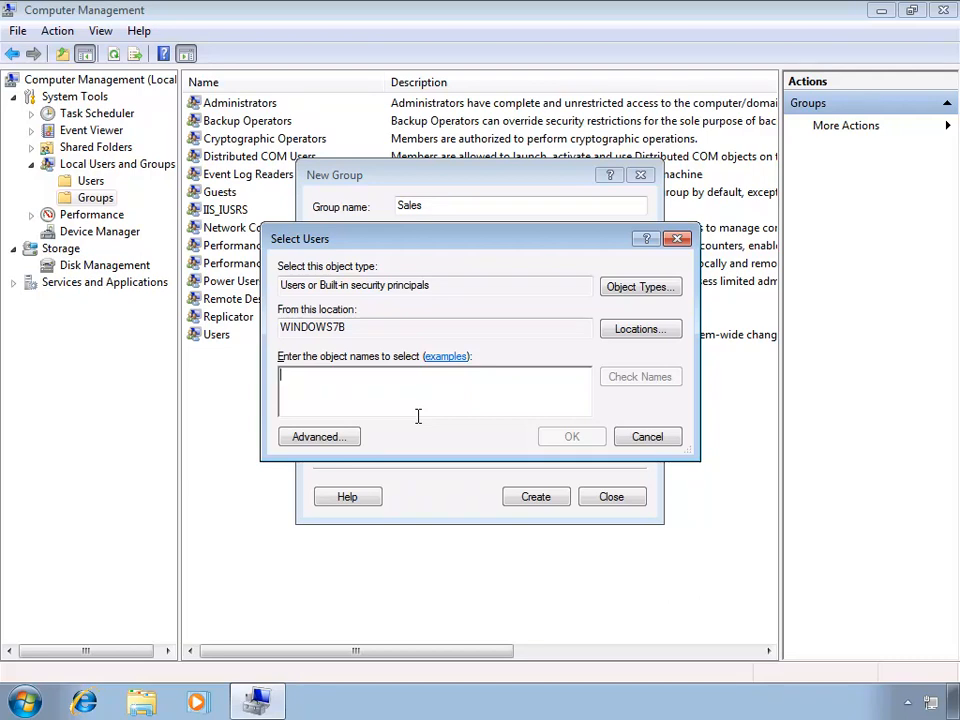
Try entering a member's user name by hand and checking it, and clear the entry.
{"action": "type", "text": "jor"}
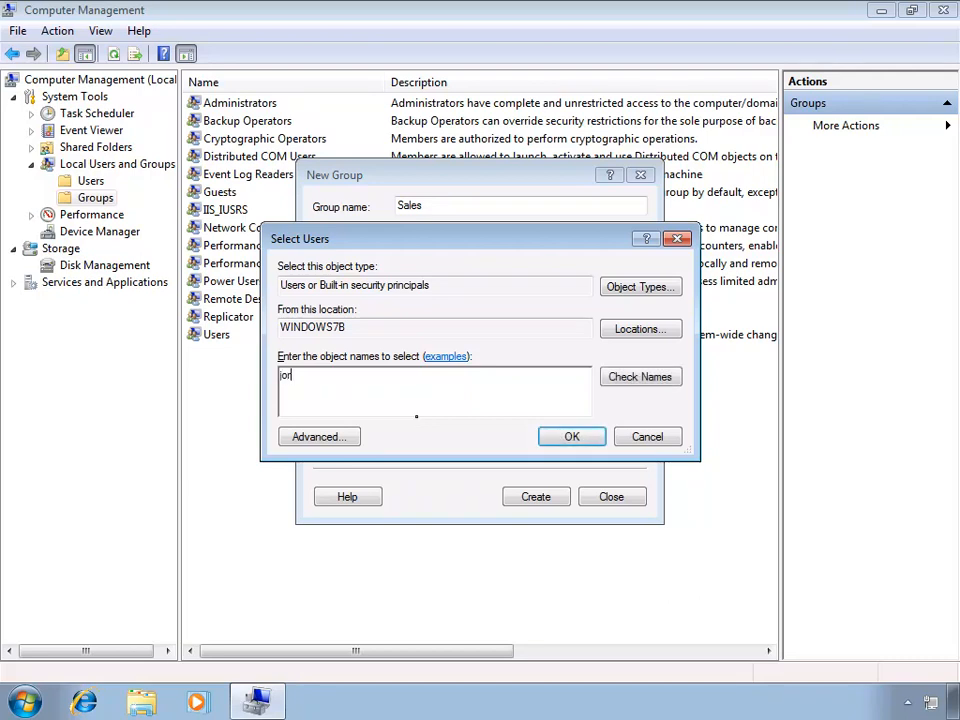
{"action": "type", "text": "dan"}
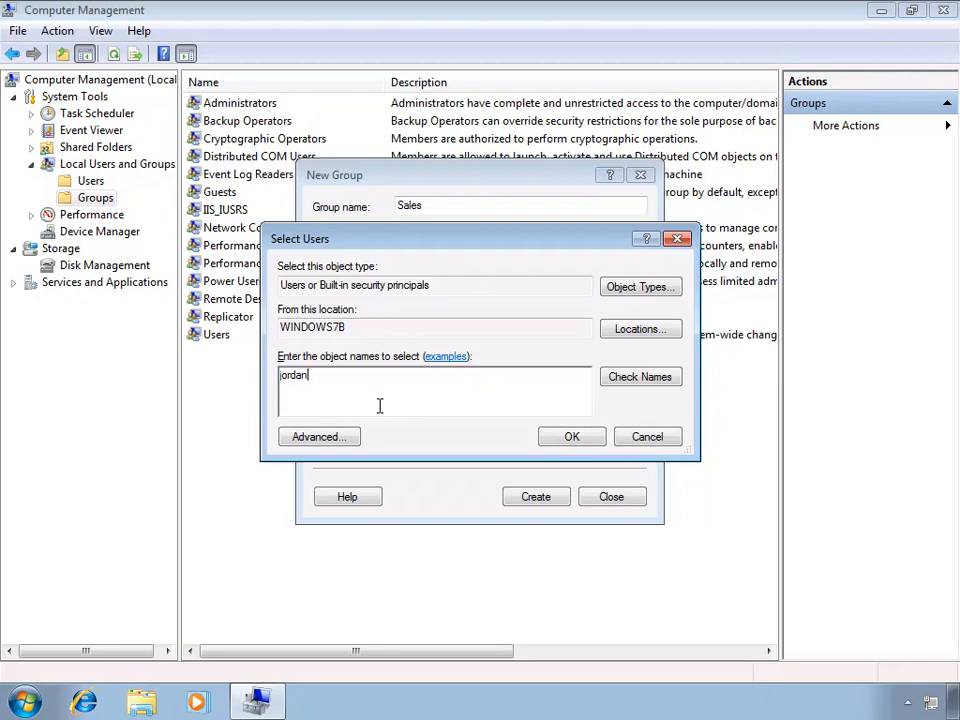
{"action": "left_click", "coordinate": [655, 378]}
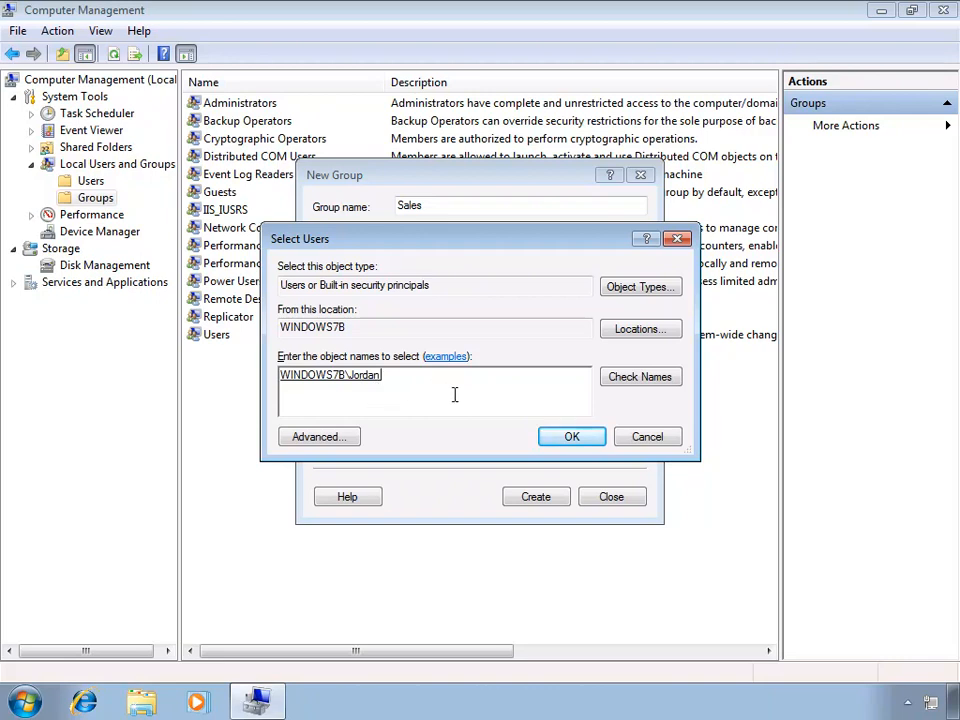
{"action": "left_click_drag", "start_coordinate": [452, 394], "coordinate": [283, 396]}
{"action": "key", "text": "BackSpace"}
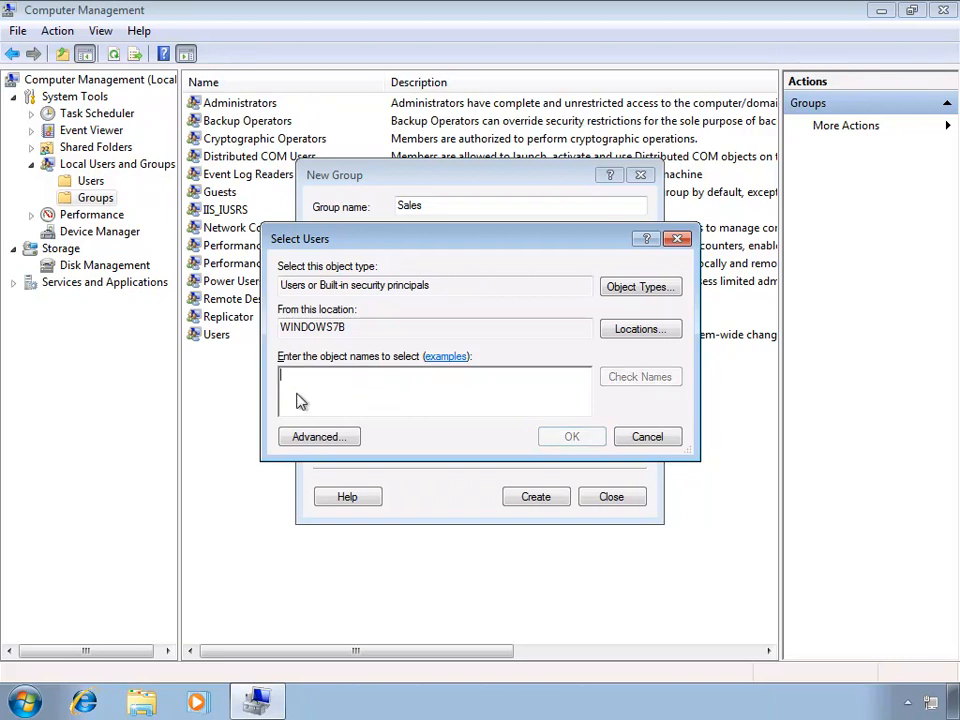
Search for all selectable accounts with the advanced user search, and widen the Name column to fit the account names.
{"action": "left_click", "coordinate": [349, 441]}
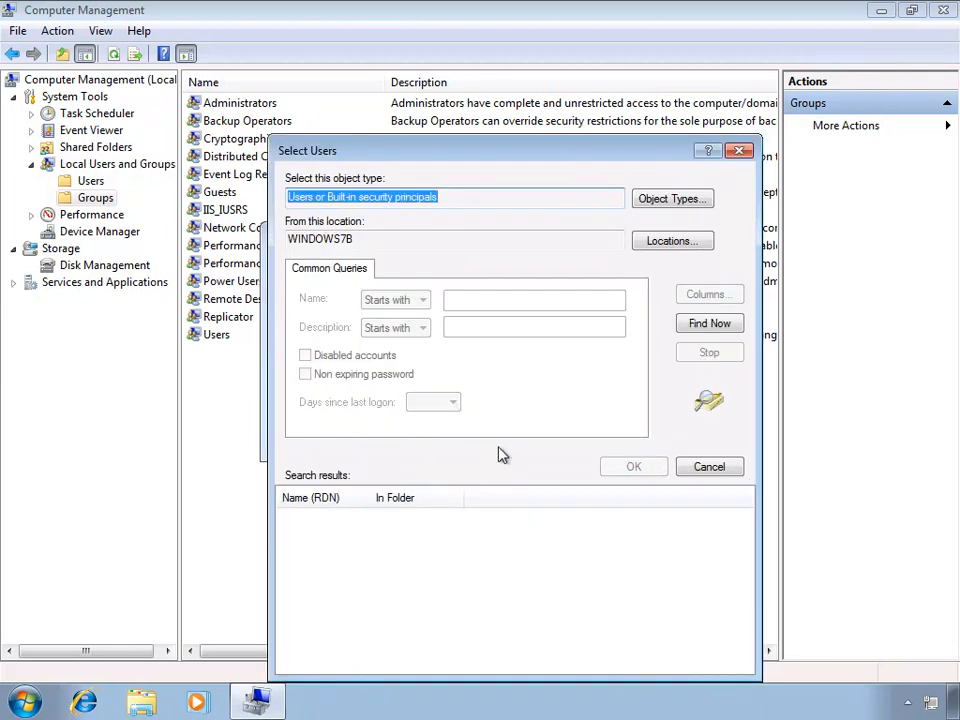
{"action": "left_click", "coordinate": [708, 324]}
{"action": "left_click_drag", "start_coordinate": [596, 153], "coordinate": [600, 99]}
{"action": "left_click_drag", "start_coordinate": [744, 467], "coordinate": [746, 530]}
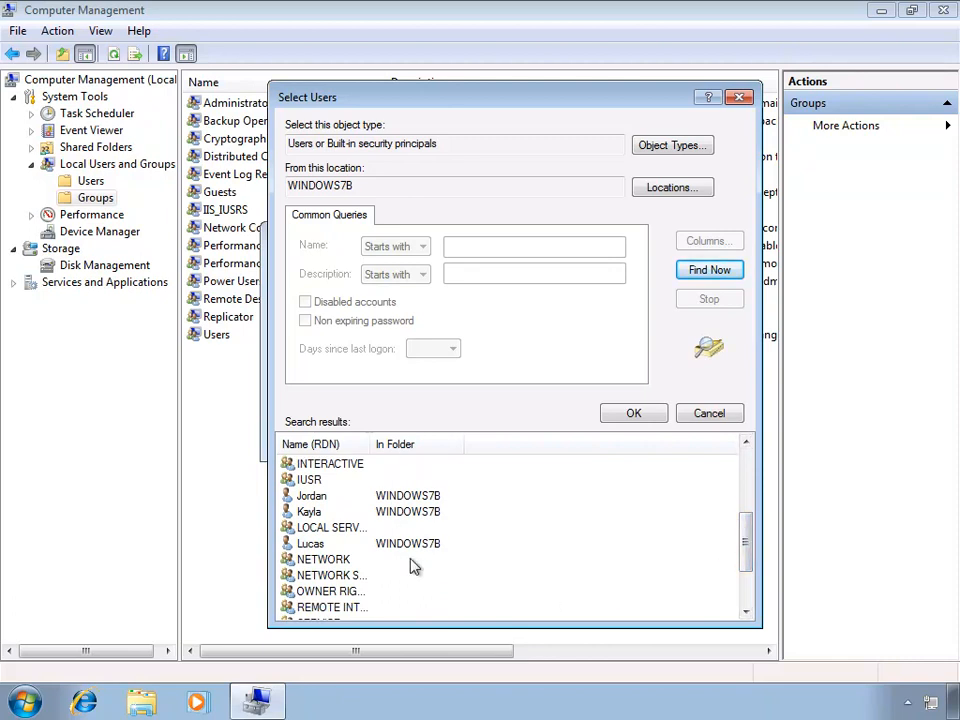
{"action": "left_click_drag", "start_coordinate": [368, 444], "coordinate": [441, 444]}
Add the user accounts listed directly below IUSR and LOCAL SERVICE as members, and create the Sales group.
{"action": "left_click", "coordinate": [320, 496]}
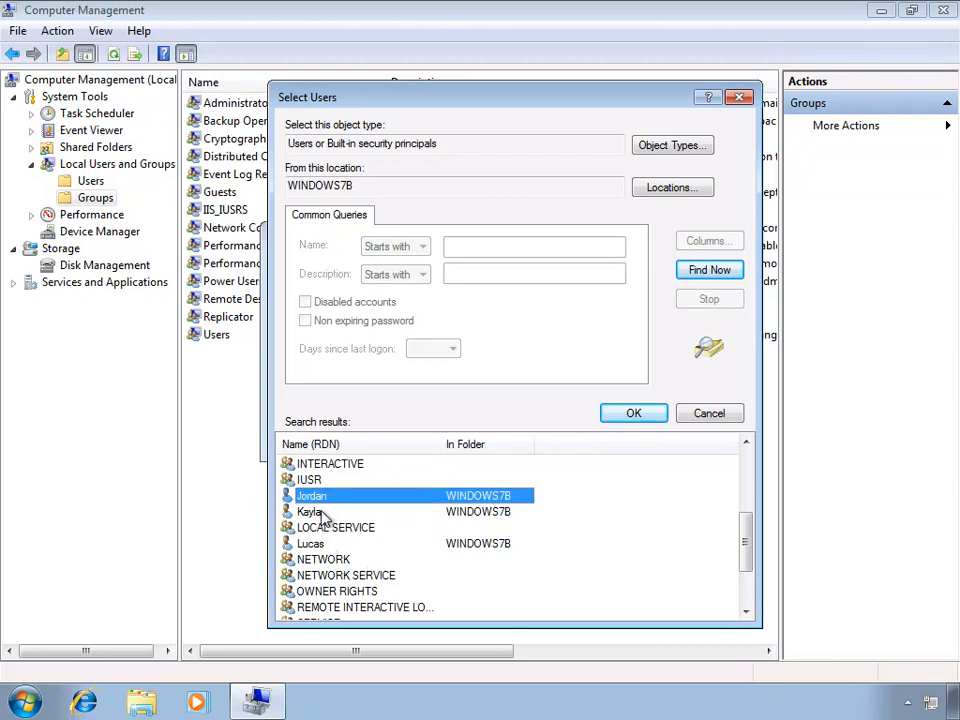
{"action": "left_click", "coordinate": [332, 546], "text": "ctrl"}
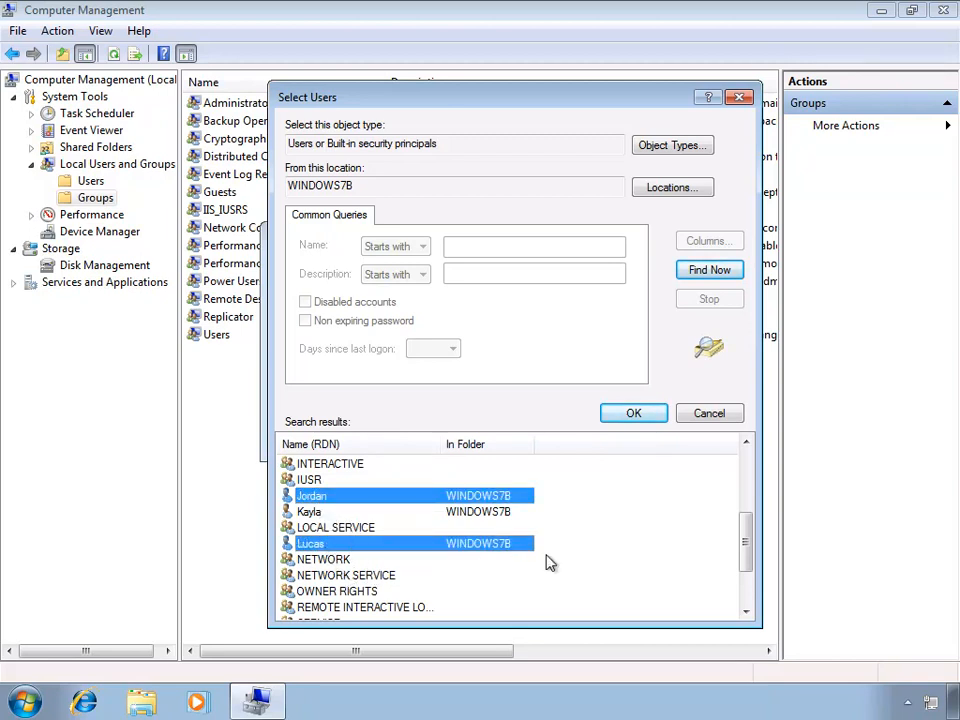
{"action": "left_click", "coordinate": [388, 547], "text": "ctrl"}
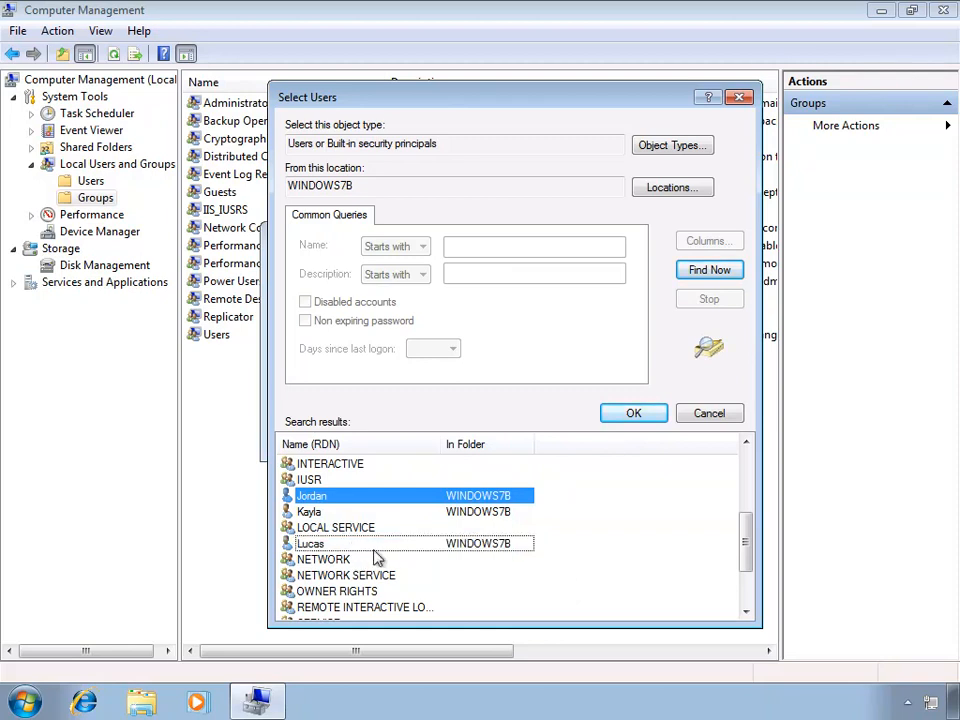
{"action": "left_click", "coordinate": [380, 546], "text": "ctrl"}
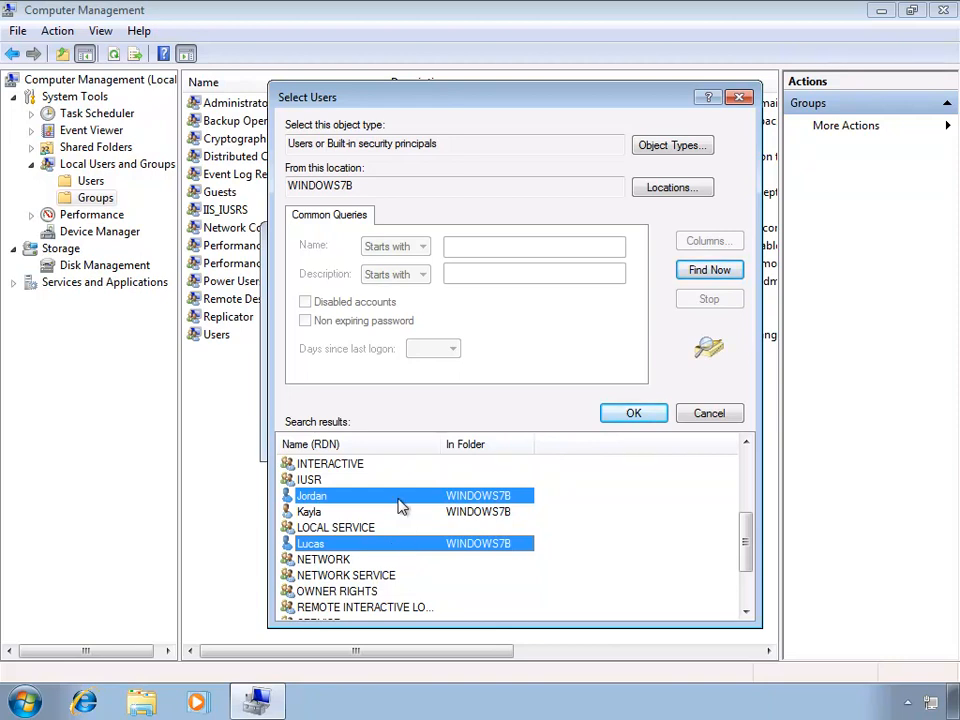
{"action": "left_click", "coordinate": [634, 414]}
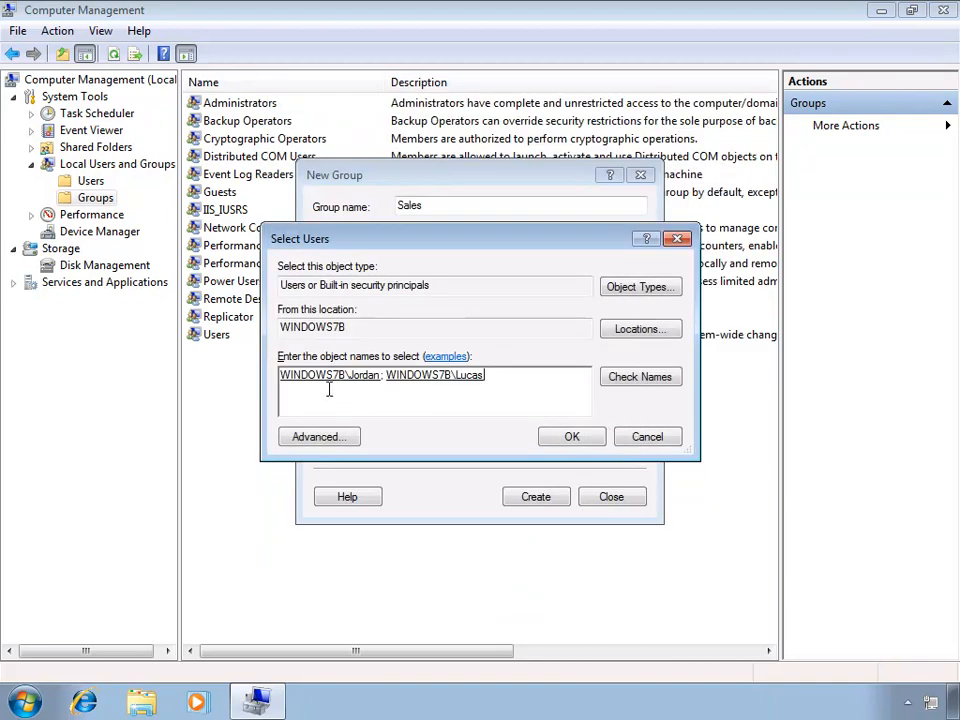
{"action": "left_click", "coordinate": [572, 437]}
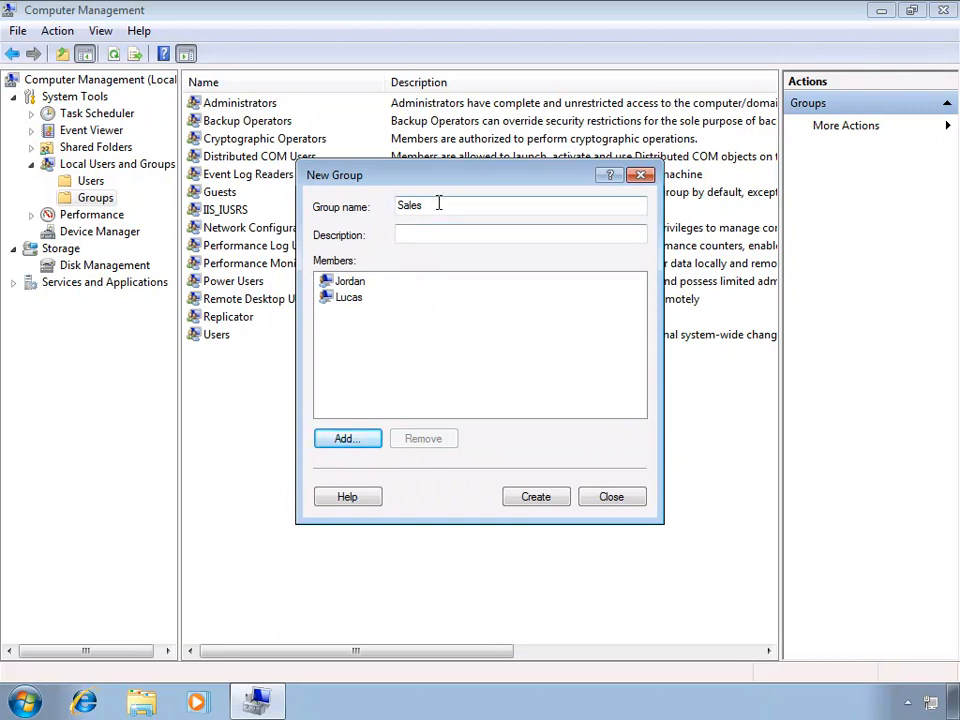
{"action": "left_click", "coordinate": [538, 505]}
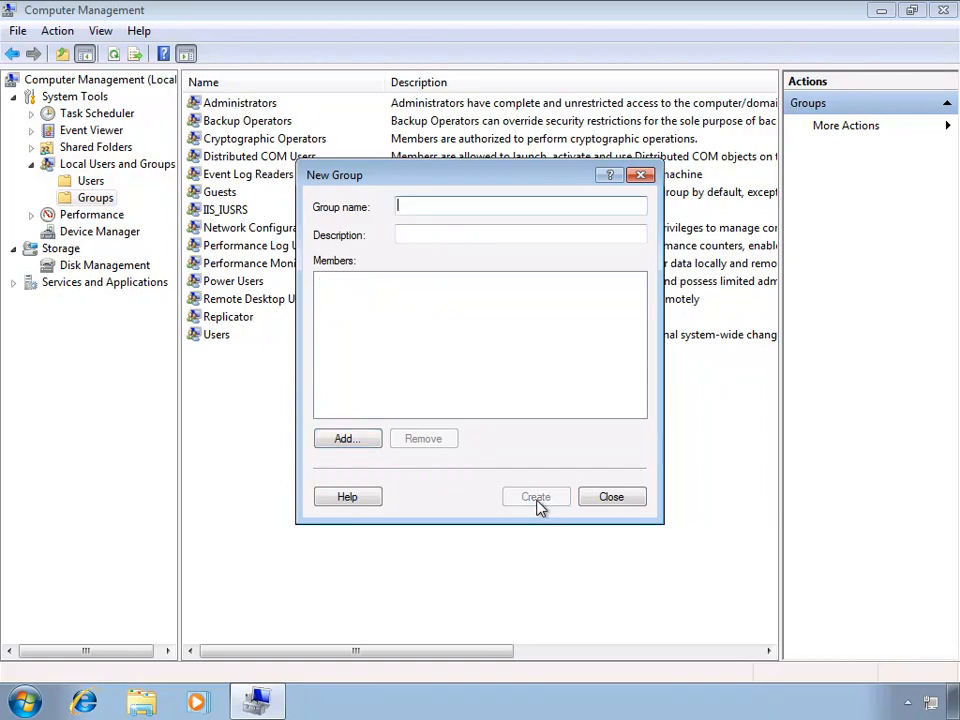
{"action": "left_click", "coordinate": [611, 497]}
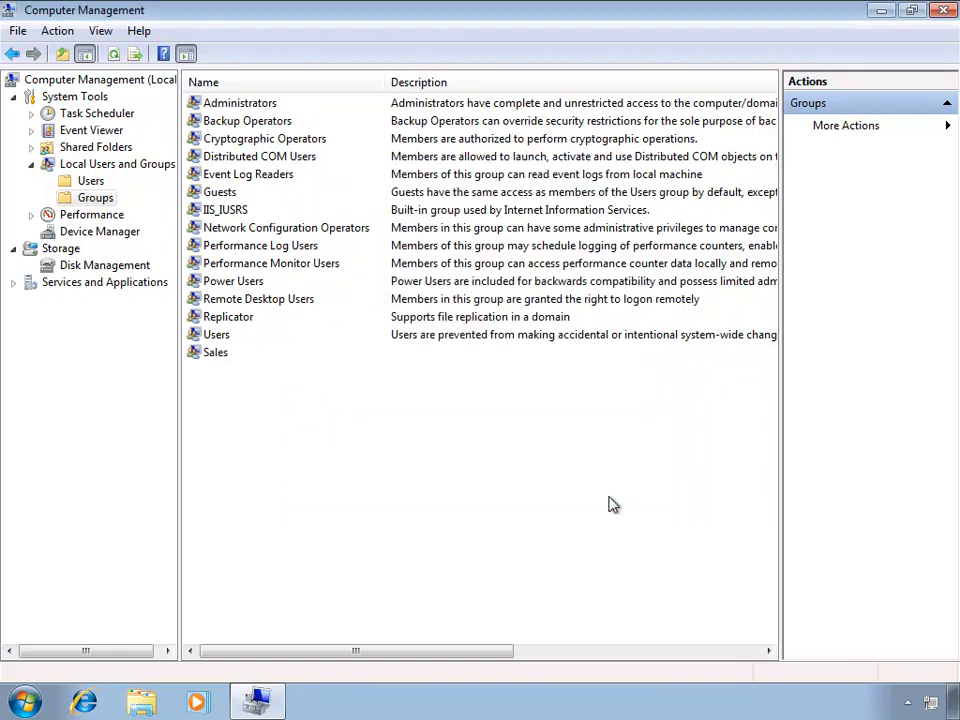
Review the member list in the Sales group's properties and close it without changes.
{"action": "left_click", "coordinate": [216, 355]}
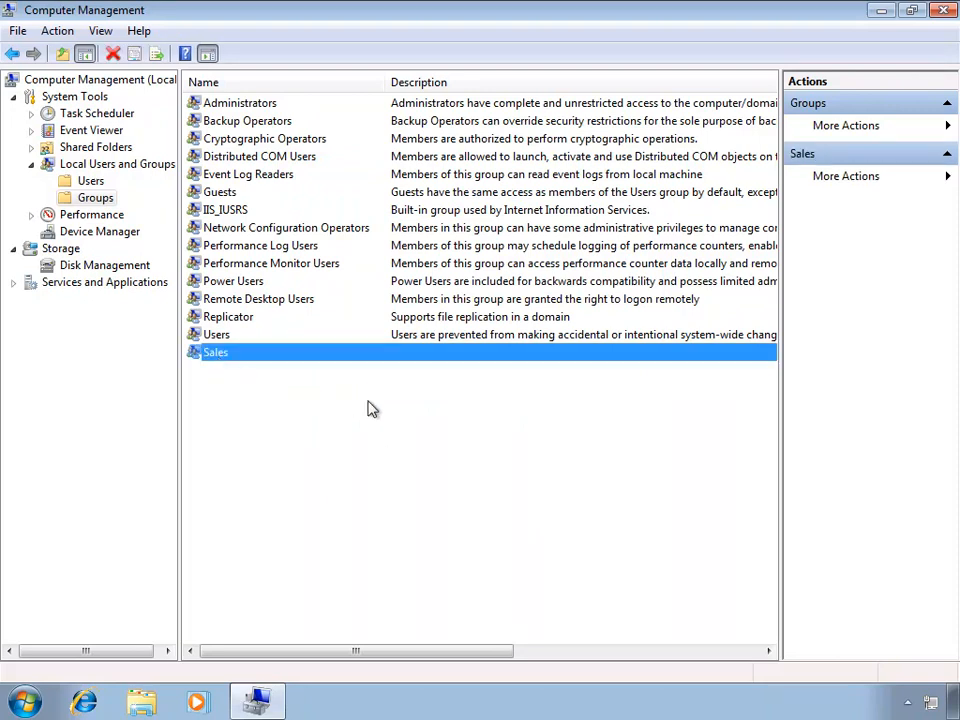
{"action": "double_click", "coordinate": [243, 362]}
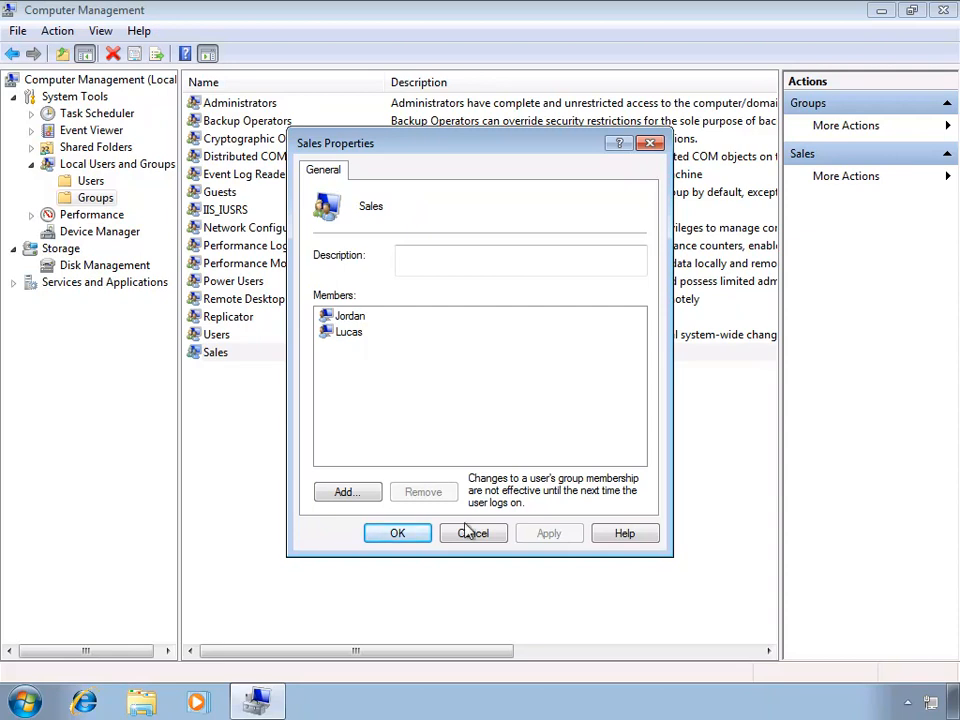
{"action": "left_click", "coordinate": [495, 534]}
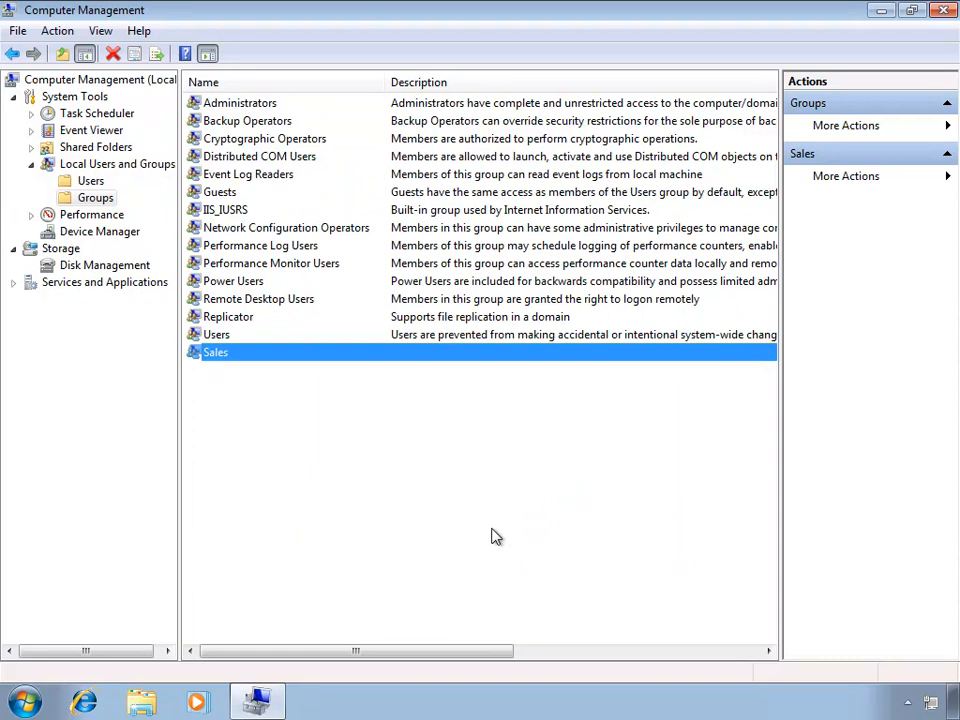
Open a Command Prompt as administrator and list the local groups with net localgroup.
{"action": "left_click", "coordinate": [30, 705]}
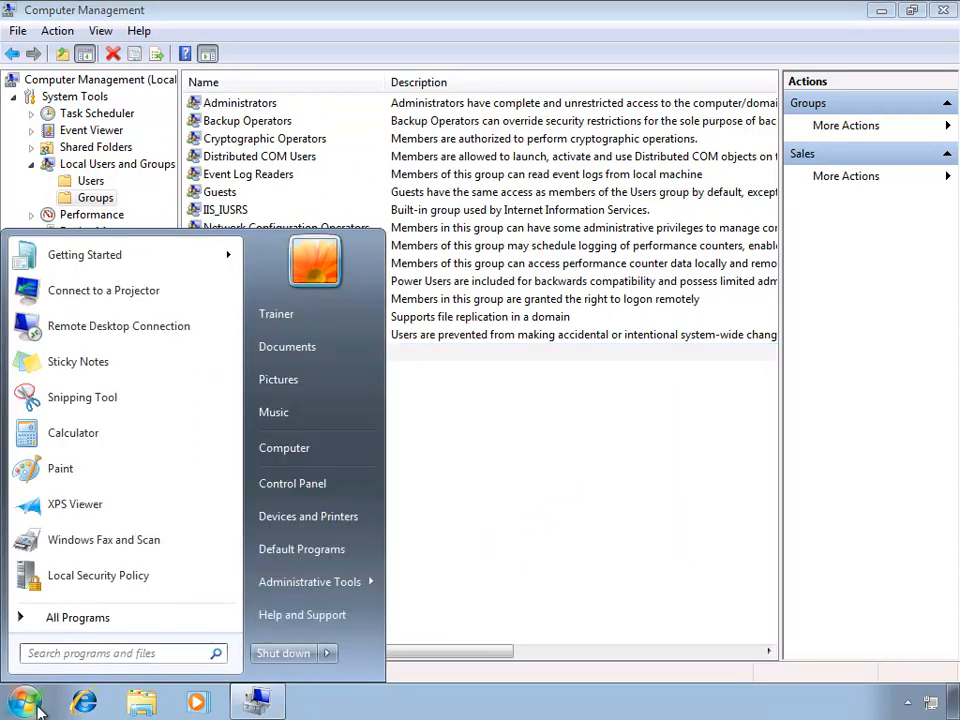
{"action": "type", "text": "cmd"}
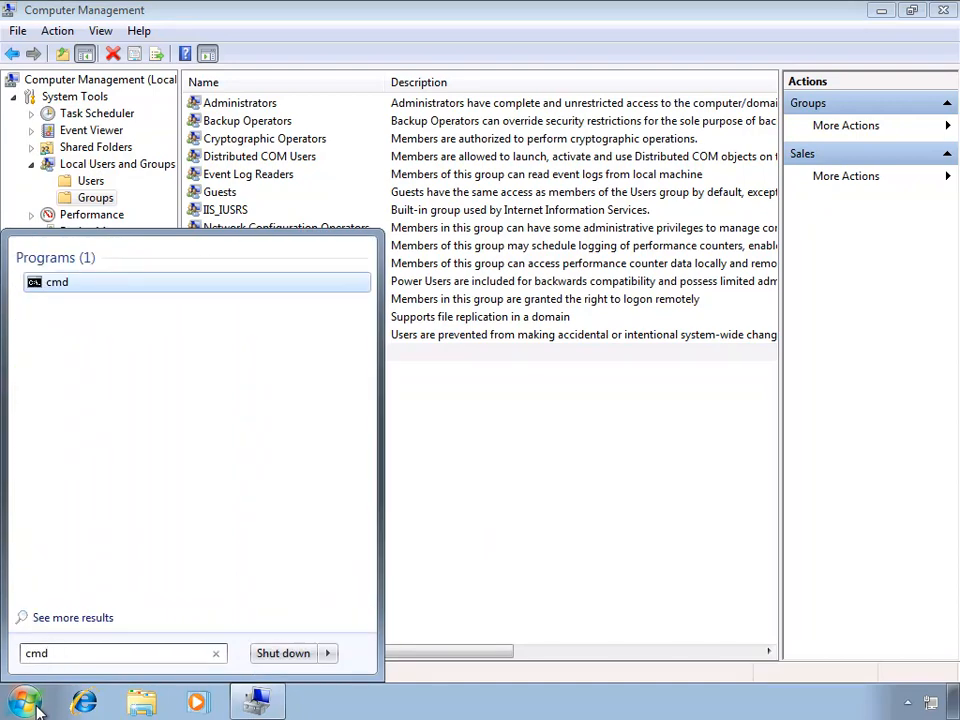
{"action": "key", "text": "ctrl+shift+Return"}
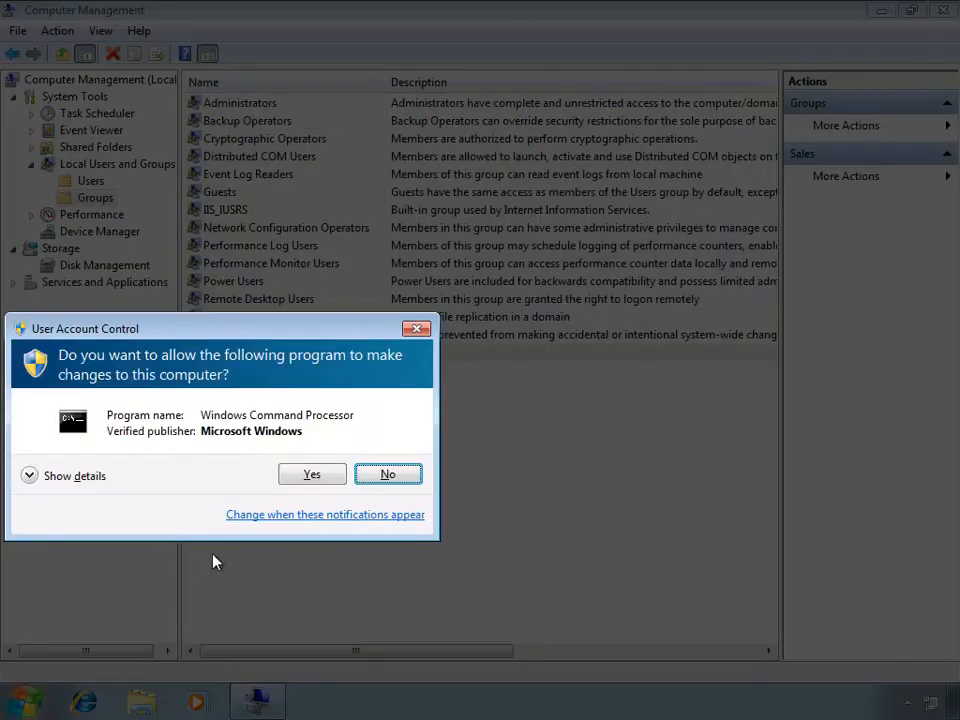
{"action": "left_click", "coordinate": [311, 476]}
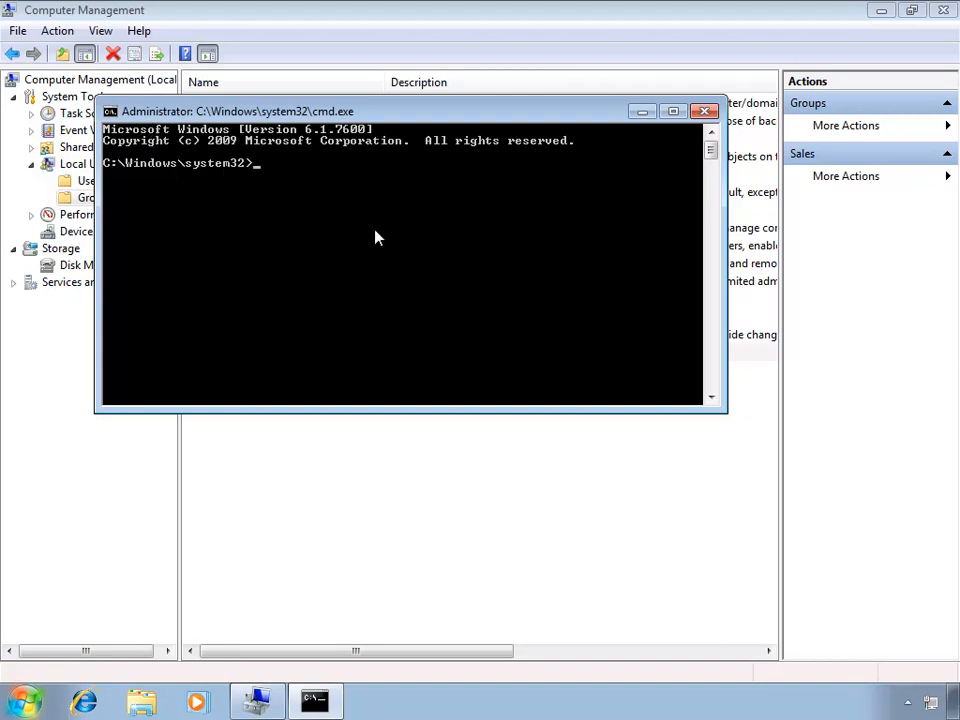
{"action": "type", "text": "net localgroup"}
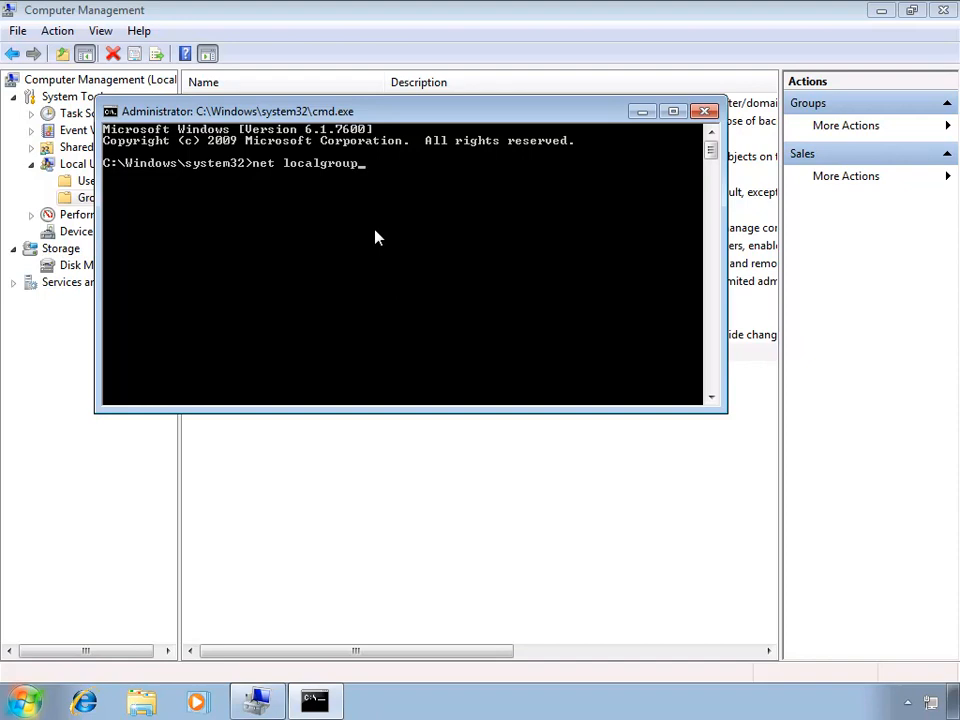
{"action": "key", "text": "Return"}
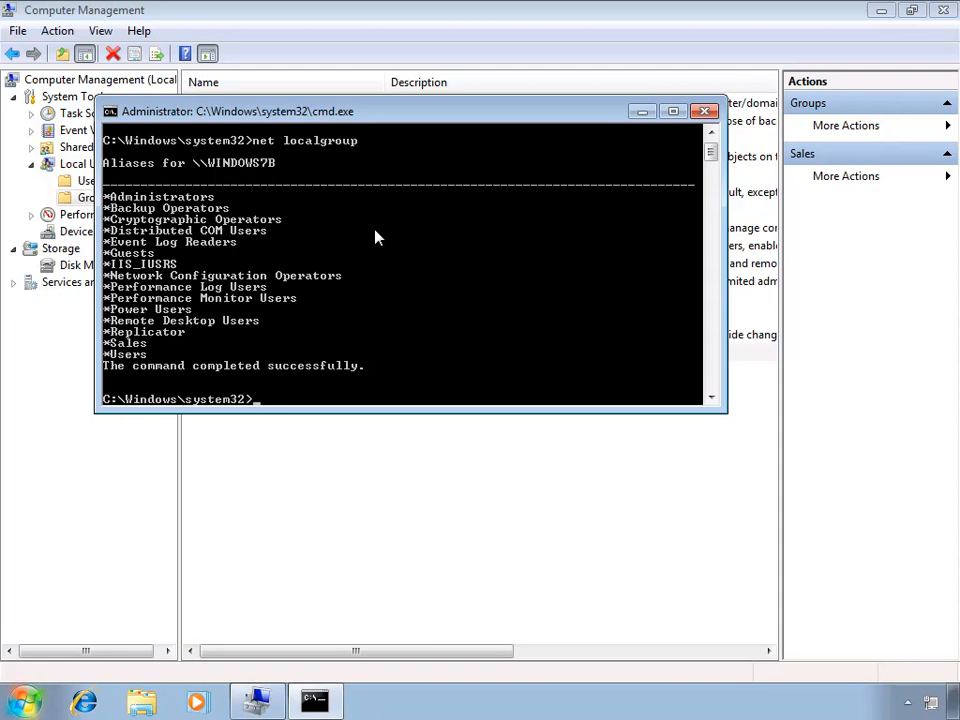
Reuse the previous net localgroup command and append the /add option without running it.
{"action": "key", "text": "Up"}
{"action": "type", "text": "/add"}
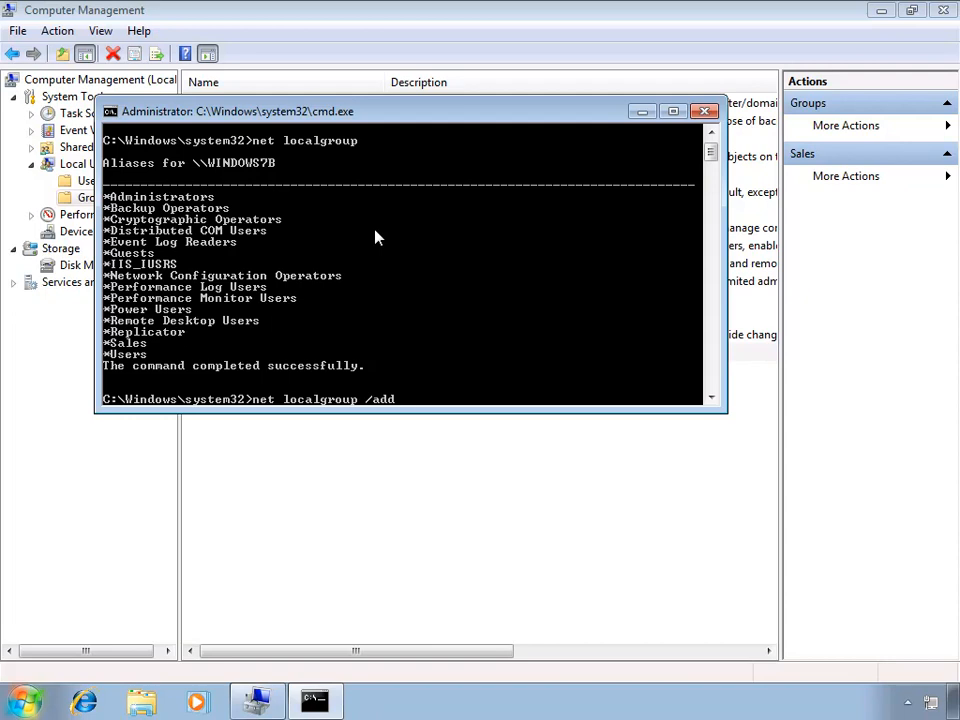
{"action": "key", "text": "BackSpace"}
{"action": "key", "text": "BackSpace"}
{"action": "key", "text": "BackSpace"}
{"action": "type", "text": "delete"}
{"action": "key", "text": "BackSpace"}
{"action": "key", "text": "BackSpace"}
{"action": "key", "text": "BackSpace"}
{"action": "type", "text": "ete Sales"}
{"action": "key", "text": "BackSpace"}
{"action": "key", "text": "BackSpace"}
{"action": "key", "text": "BackSpace"}
{"action": "key", "text": "BackSpace"}
{"action": "key", "text": "BackSpace"}
{"action": "key", "text": "BackSpace"}
{"action": "key", "text": "BackSpace"}
{"action": "key", "text": "BackSpace"}
{"action": "key", "text": "BackSpace"}
{"action": "key", "text": "BackSpace"}
{"action": "key", "text": "BackSpace"}
{"action": "key", "text": "BackSpace"}
{"action": "type", "text": "add"}
Complete and run the /add command with the group name Marketing, and list the local groups again with net localgroup.
{"action": "type", "text": "Mar"}
{"action": "key", "text": "BackSpace"}
{"action": "type", "text": "rketing"}
{"action": "key", "text": "Return"}
{"action": "type", "text": "net localgroup"}
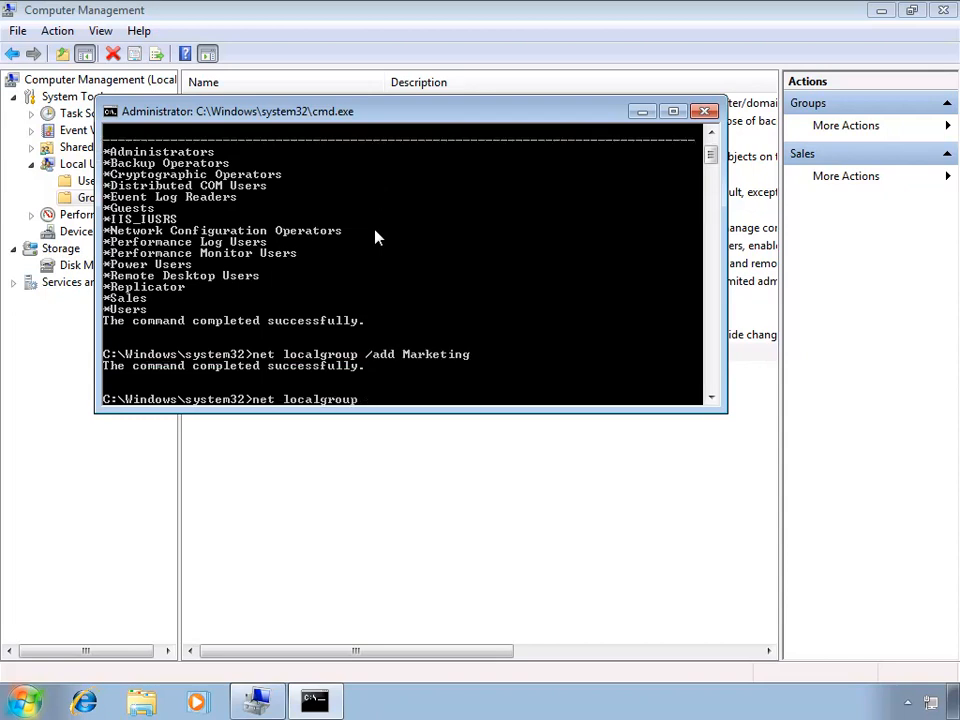
{"action": "key", "text": "Return"}
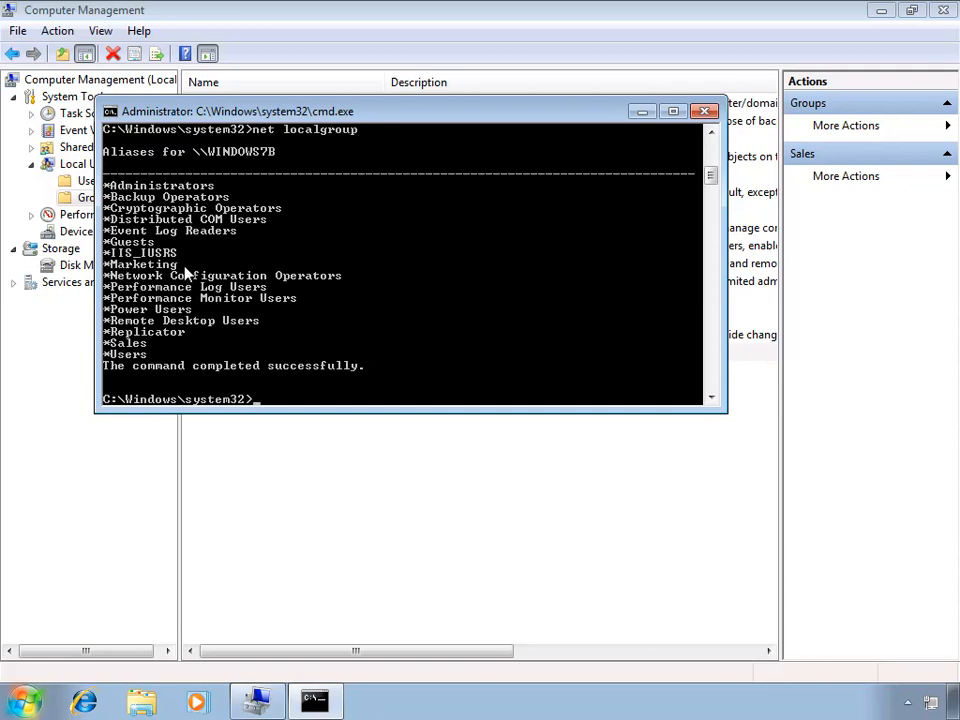
Switch to Computer Management, refresh the Groups list, and select the Marketing group.
{"action": "left_click", "coordinate": [433, 19]}
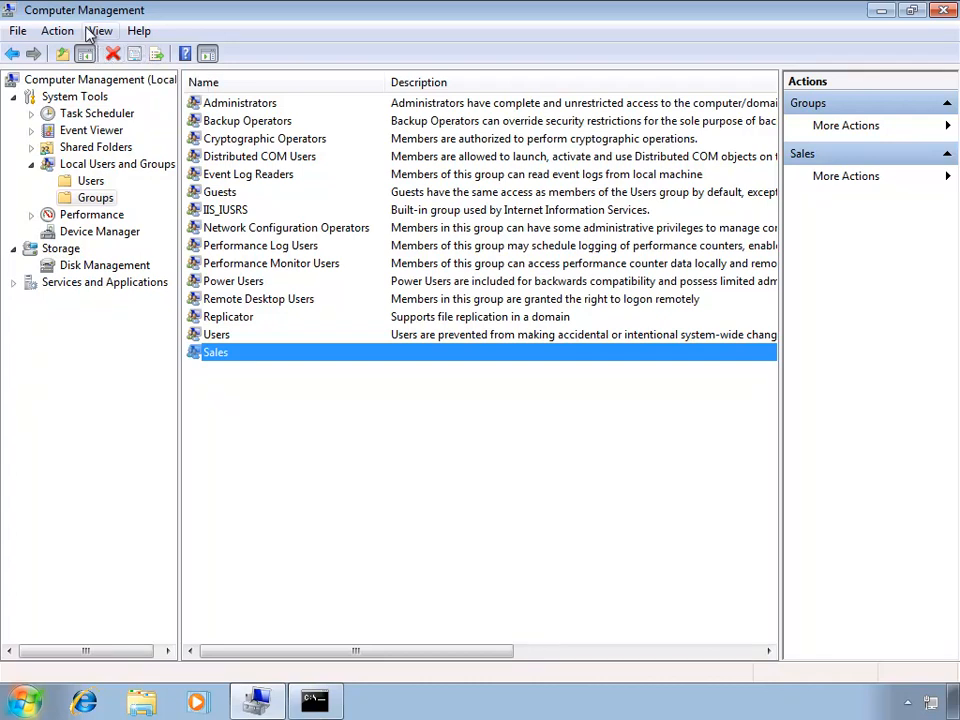
{"action": "left_click", "coordinate": [351, 547]}
{"action": "key", "text": "F5"}
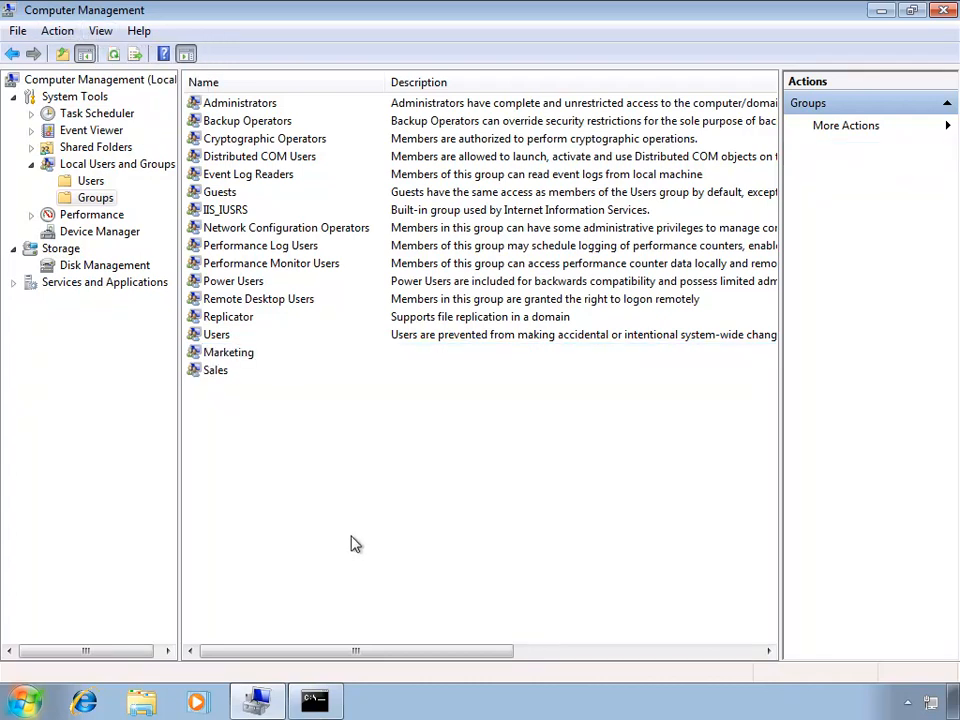
{"action": "left_click", "coordinate": [250, 356]}
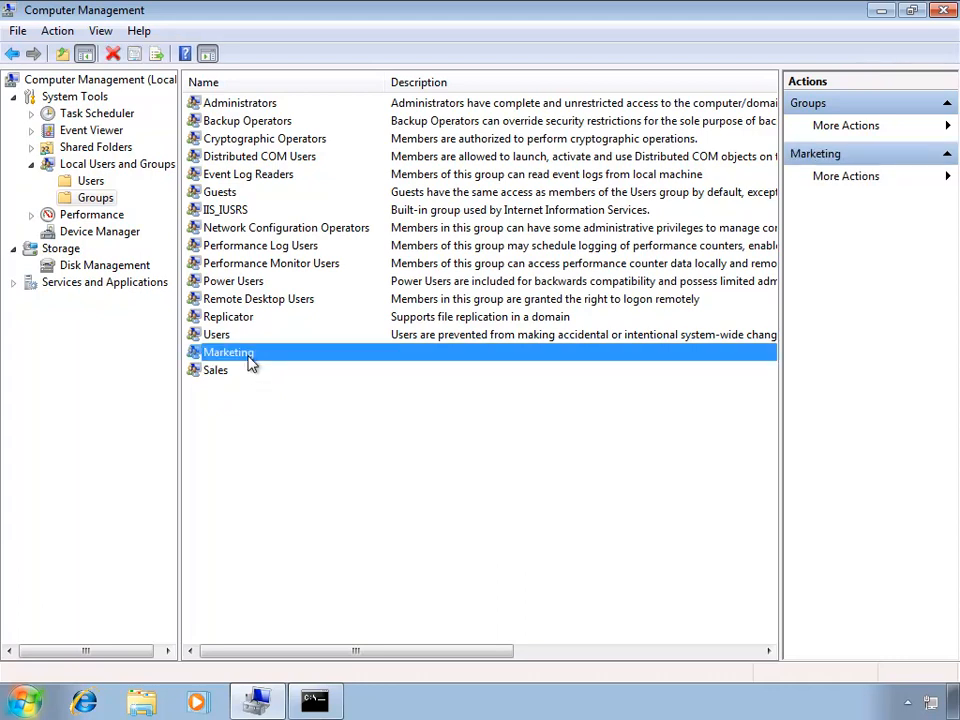